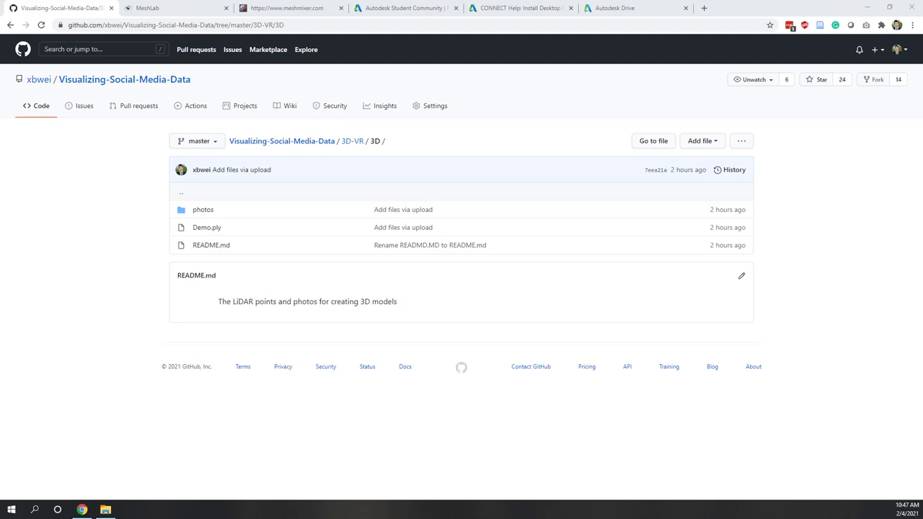
Step: Open the raw contents of Demo.ply in the repository and examine the first point's coordinates and signal strength
{"action": "left_click", "coordinate": [79, 243]}
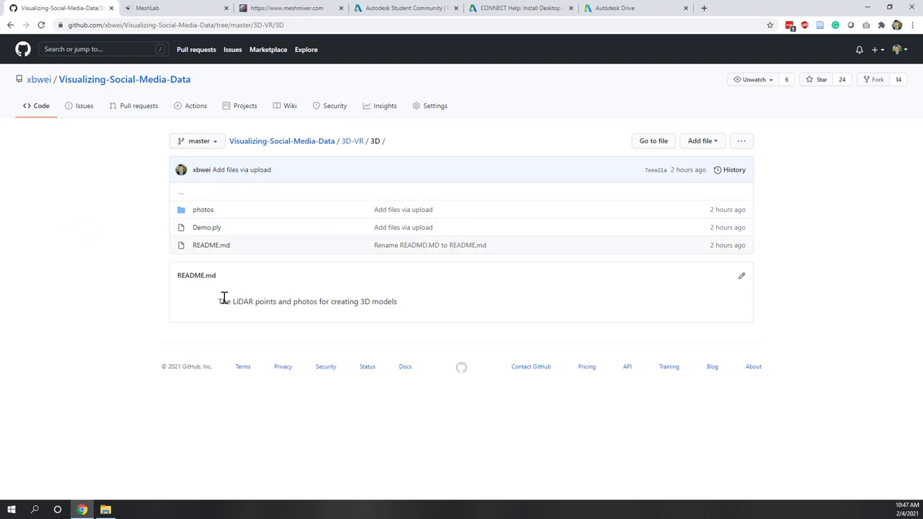
{"action": "left_click", "coordinate": [207, 229]}
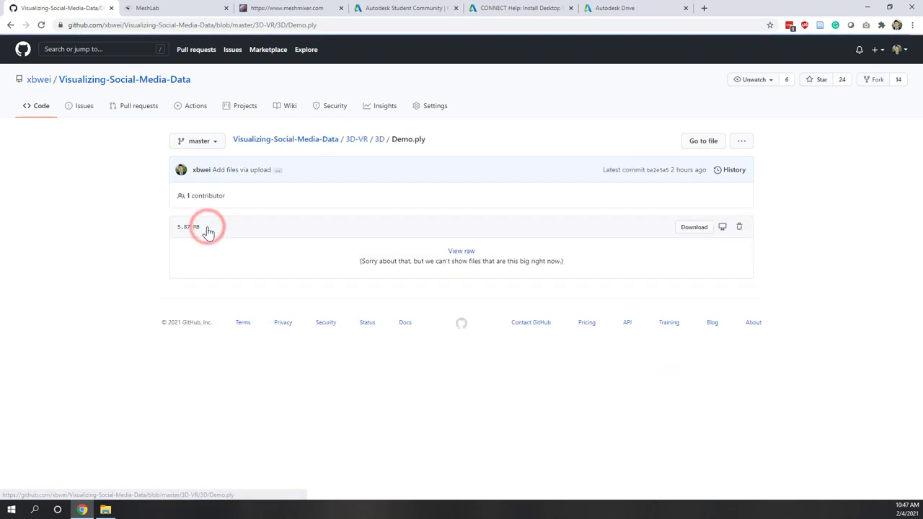
{"action": "left_click", "coordinate": [459, 251]}
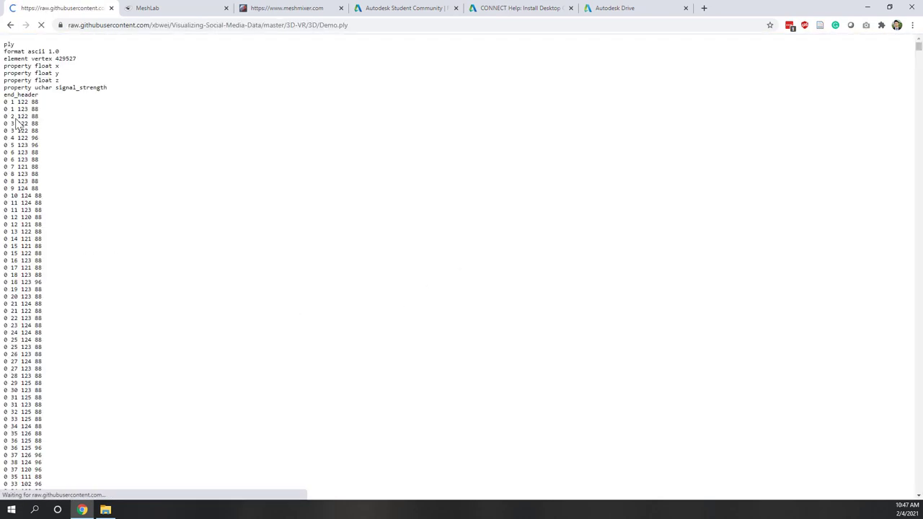
{"action": "left_click", "coordinate": [12, 103]}
{"action": "double_click", "coordinate": [22, 102]}
{"action": "left_click", "coordinate": [125, 122]}
{"action": "double_click", "coordinate": [33, 103]}
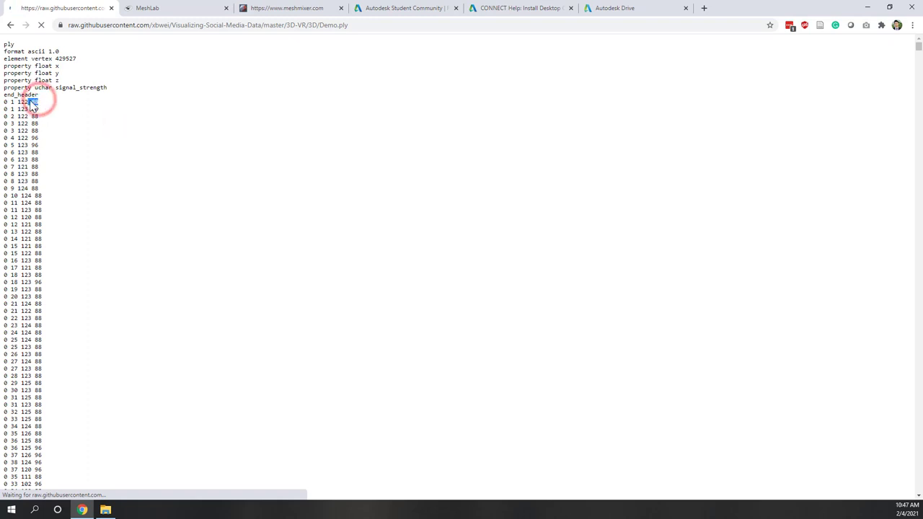
{"action": "left_click", "coordinate": [33, 102]}
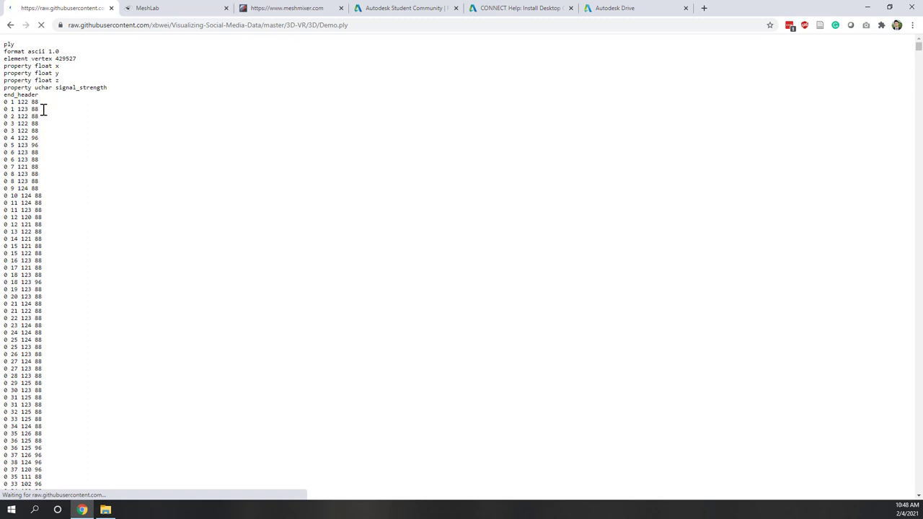
Step: Go back to the repository's 3D folder and look through the image files in photos/pen
{"action": "left_click", "coordinate": [10, 26]}
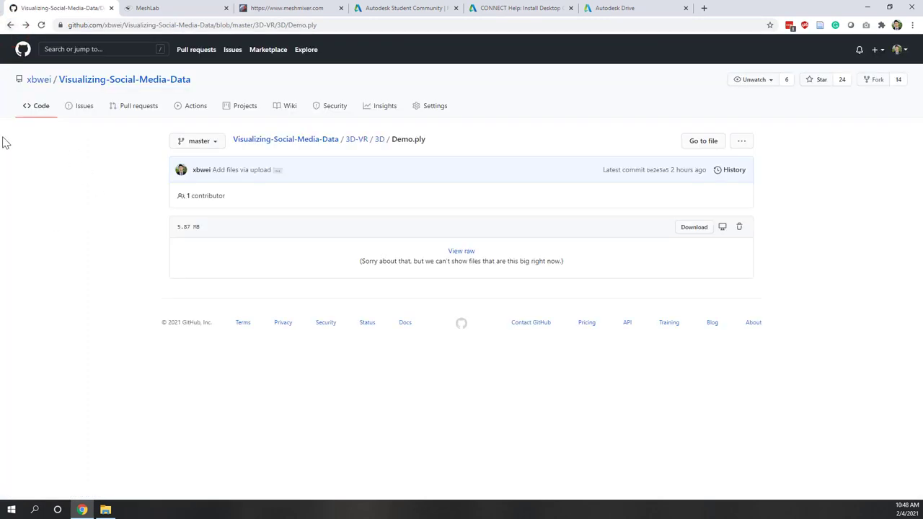
{"action": "left_click", "coordinate": [378, 139]}
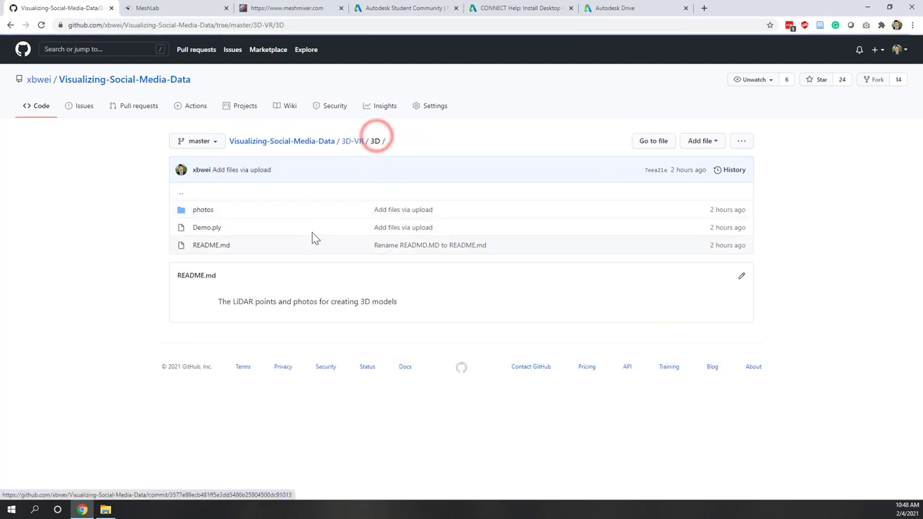
{"action": "left_click", "coordinate": [199, 213]}
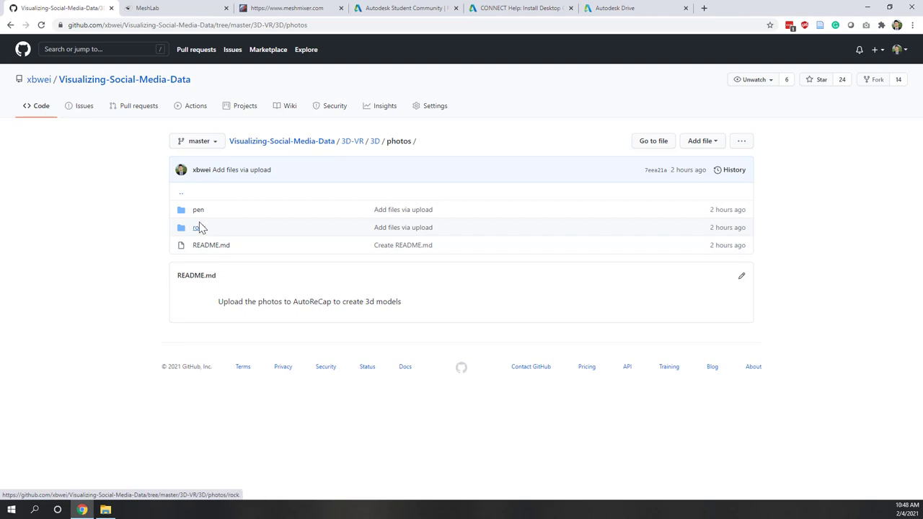
{"action": "left_click", "coordinate": [198, 209]}
{"action": "scroll", "coordinate": [249, 254], "scroll_direction": "down", "scroll_amount": 2}
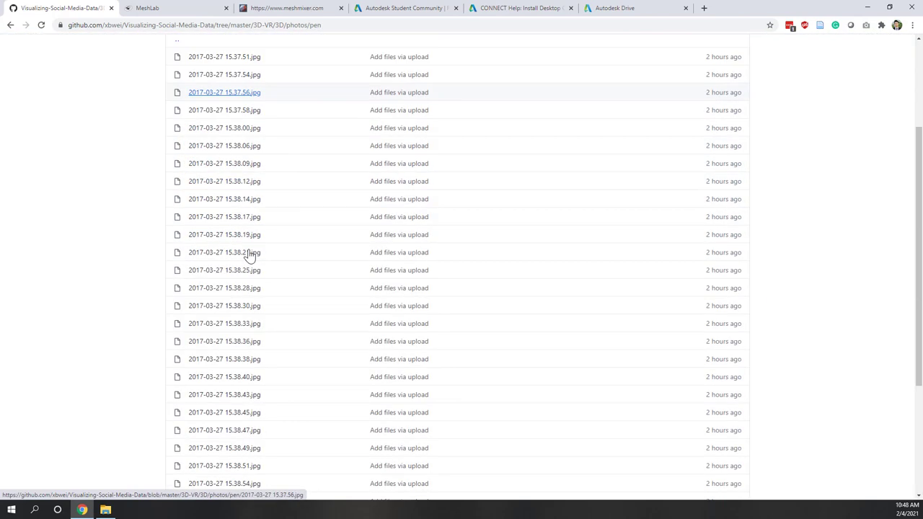
{"action": "scroll", "coordinate": [249, 255], "scroll_direction": "down", "scroll_amount": 3}
{"action": "scroll", "coordinate": [248, 254], "scroll_direction": "up", "scroll_amount": 6}
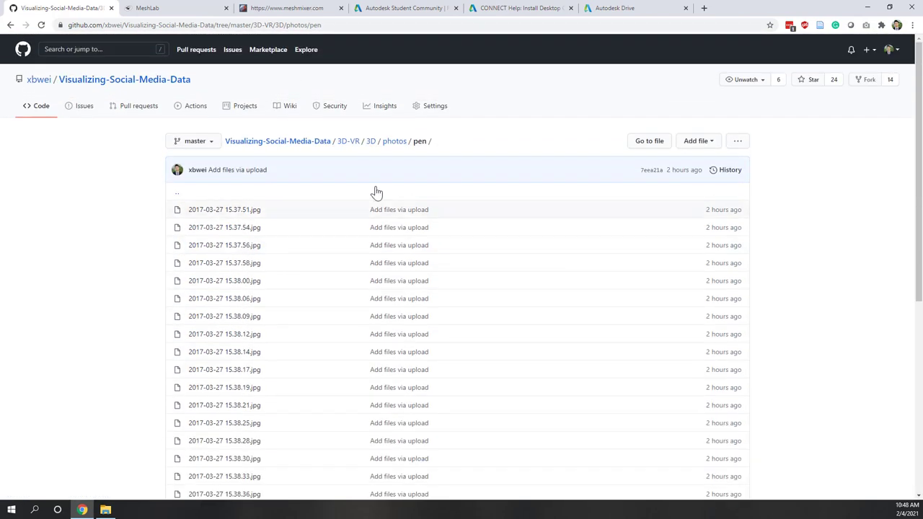
Step: Look through the image files in the repository's photos/rock folder and return to the photos folder
{"action": "left_click", "coordinate": [398, 143]}
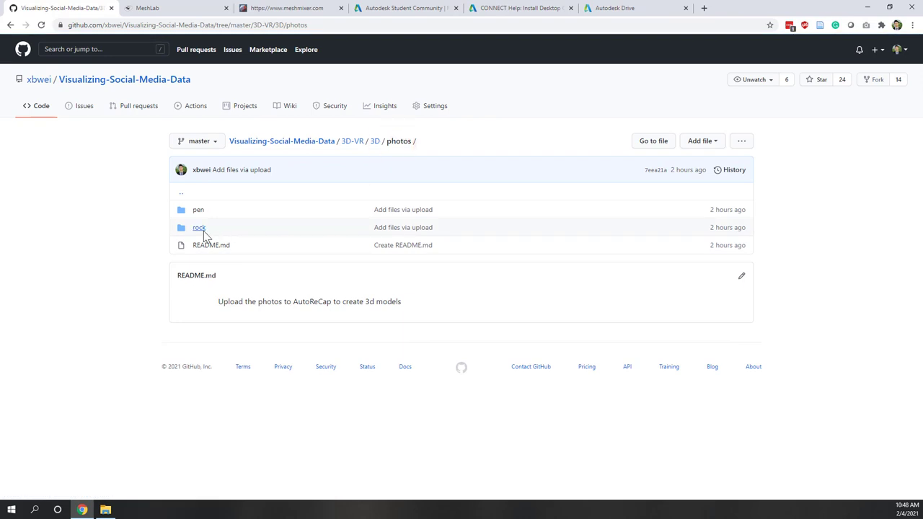
{"action": "left_click", "coordinate": [199, 228]}
{"action": "scroll", "coordinate": [248, 305], "scroll_direction": "down", "scroll_amount": 5}
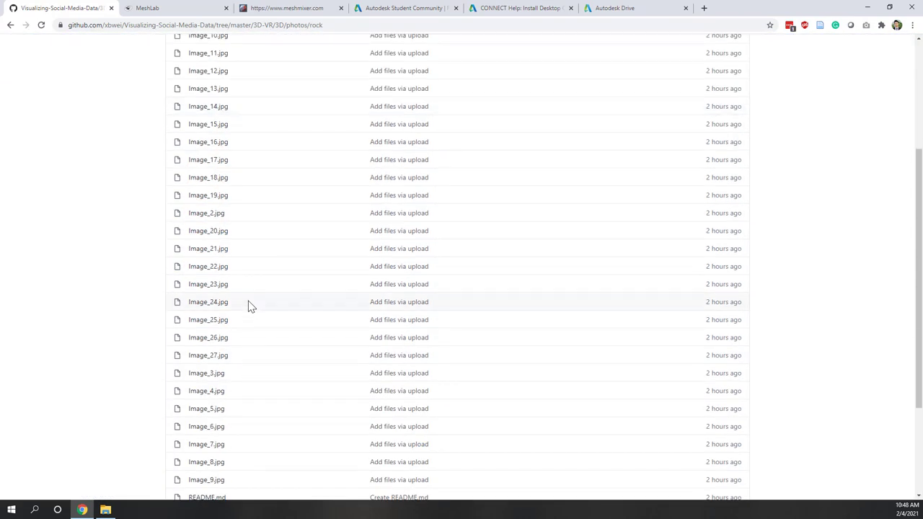
{"action": "scroll", "coordinate": [248, 303], "scroll_direction": "down", "scroll_amount": 3}
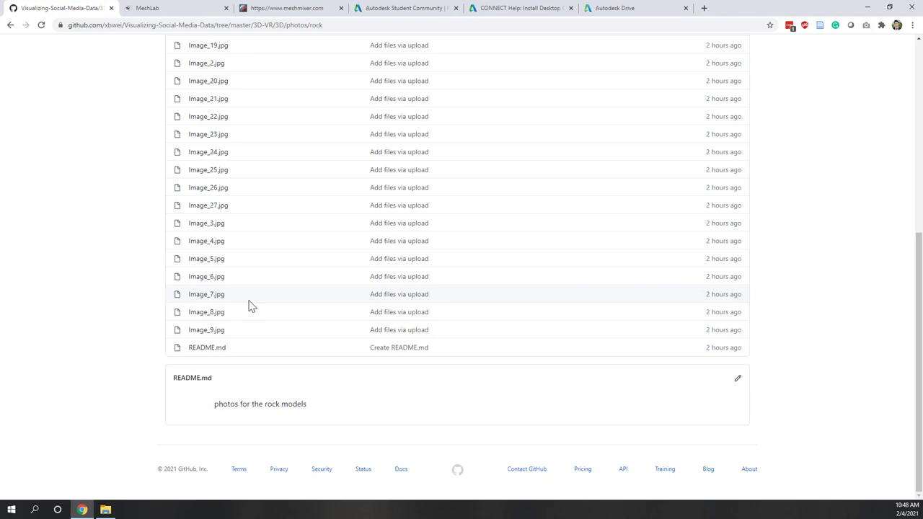
{"action": "scroll", "coordinate": [250, 306], "scroll_direction": "up", "scroll_amount": 5}
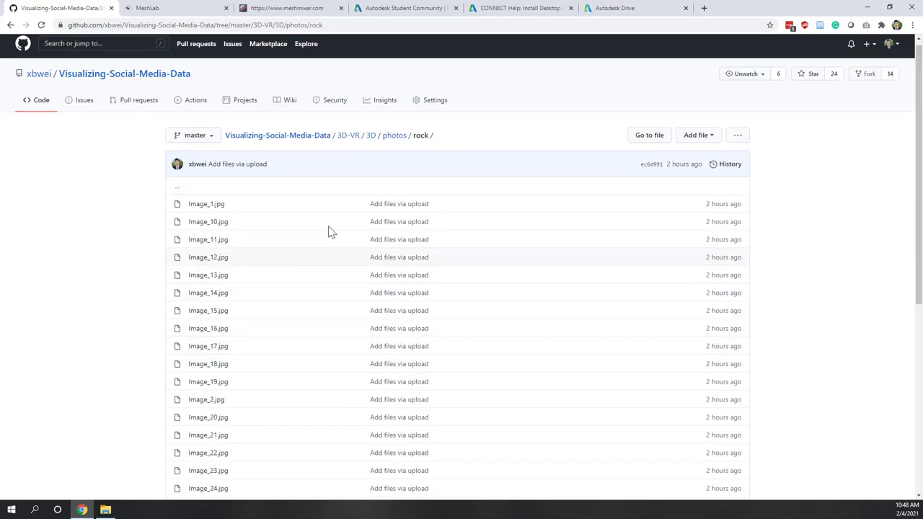
{"action": "left_click", "coordinate": [389, 139]}
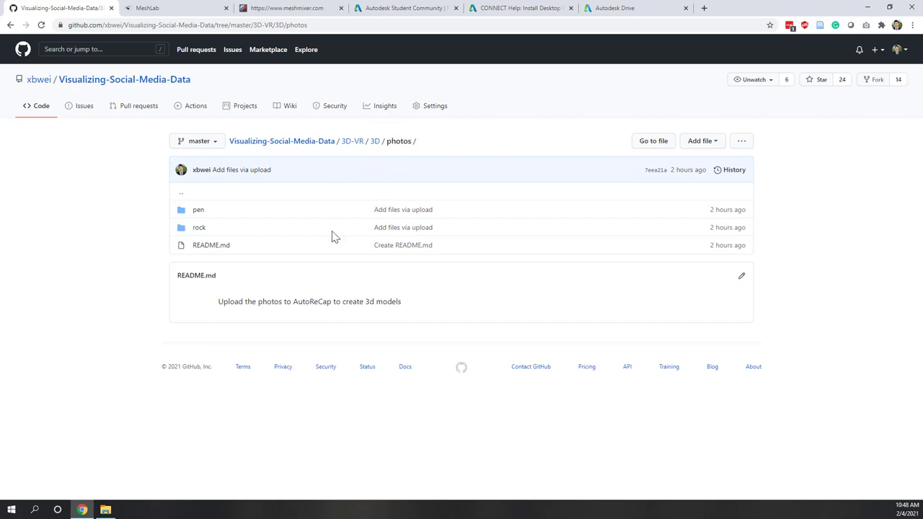
Step: Switch to File Explorer and examine Demo.ply, the rock photos and the pen photos in the local lab12 folder
{"action": "left_click", "coordinate": [105, 510]}
{"action": "left_click", "coordinate": [236, 209]}
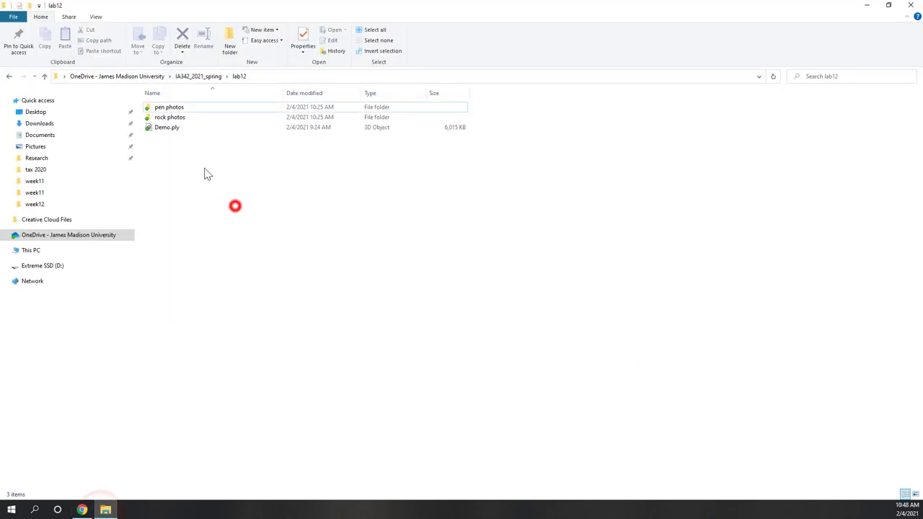
{"action": "left_click", "coordinate": [180, 137]}
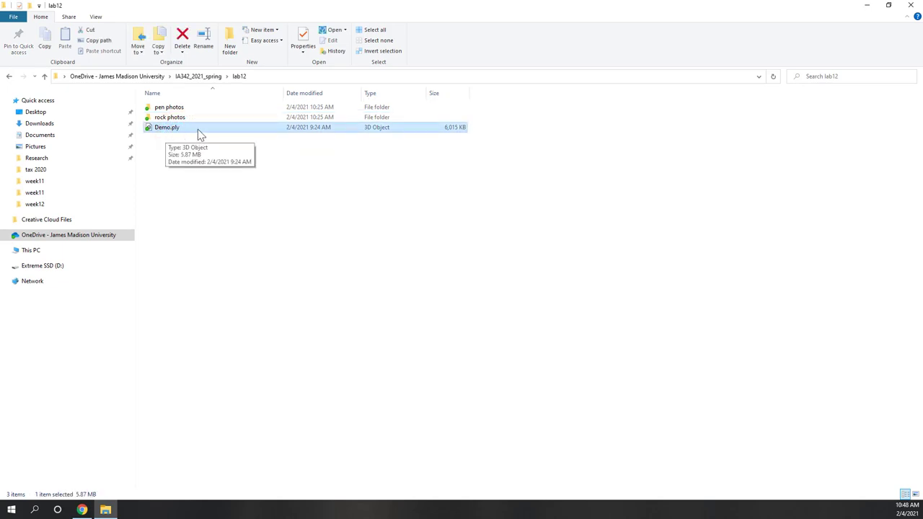
{"action": "double_click", "coordinate": [170, 117]}
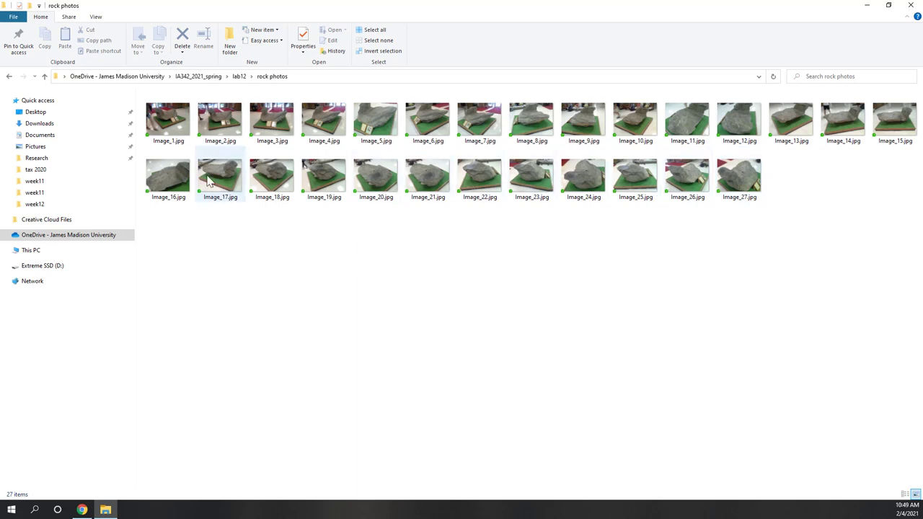
{"action": "left_click", "coordinate": [239, 77]}
{"action": "double_click", "coordinate": [178, 109]}
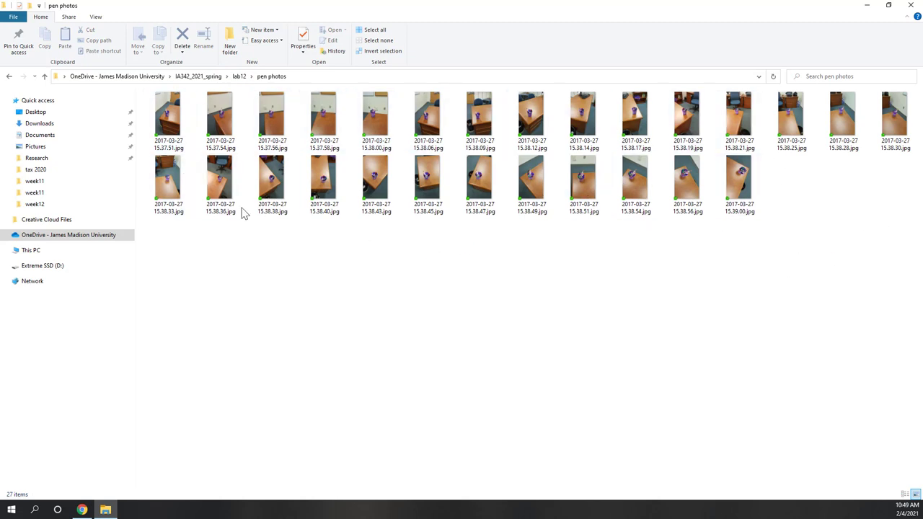
{"action": "left_click", "coordinate": [238, 76]}
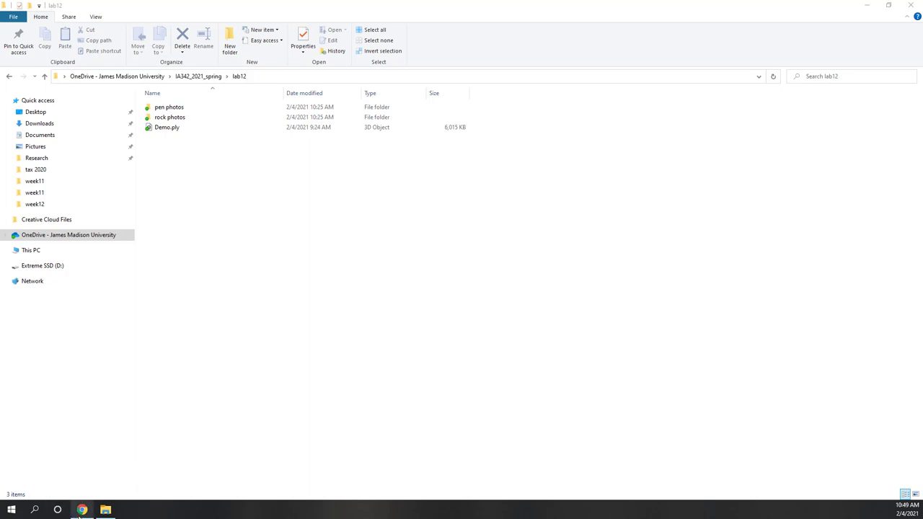
Step: Switch to Chrome and view the MeshLab website, followed by the Autodesk Meshmixer website
{"action": "left_click", "coordinate": [83, 510]}
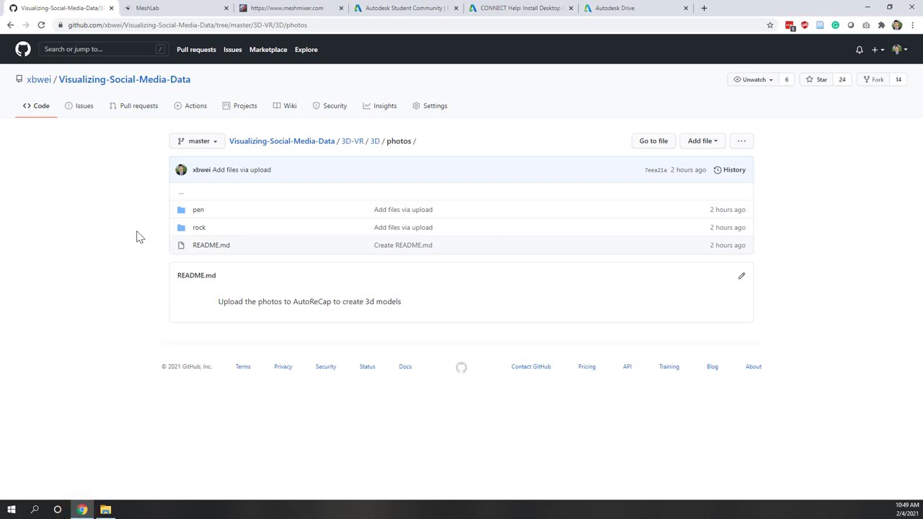
{"action": "left_click", "coordinate": [136, 8]}
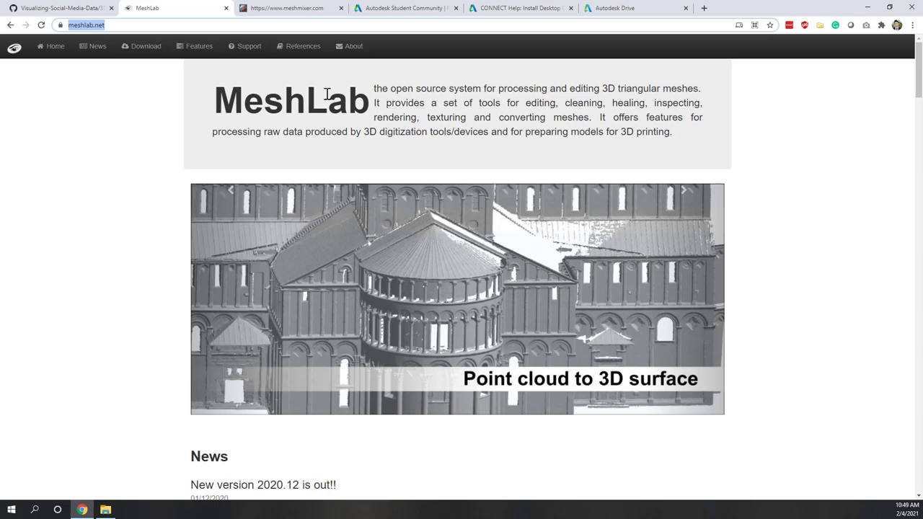
{"action": "left_click", "coordinate": [296, 9]}
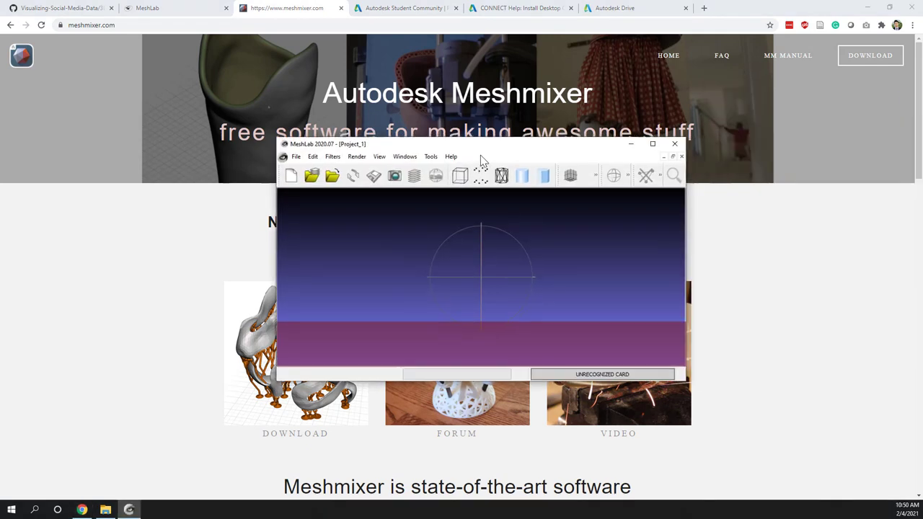
Step: Maximize the MeshLab window and import the mesh Demo.ply from the OneDrive folder IA342_2021_spring/lab12
{"action": "left_click_drag", "start_coordinate": [480, 155], "coordinate": [462, 155]}
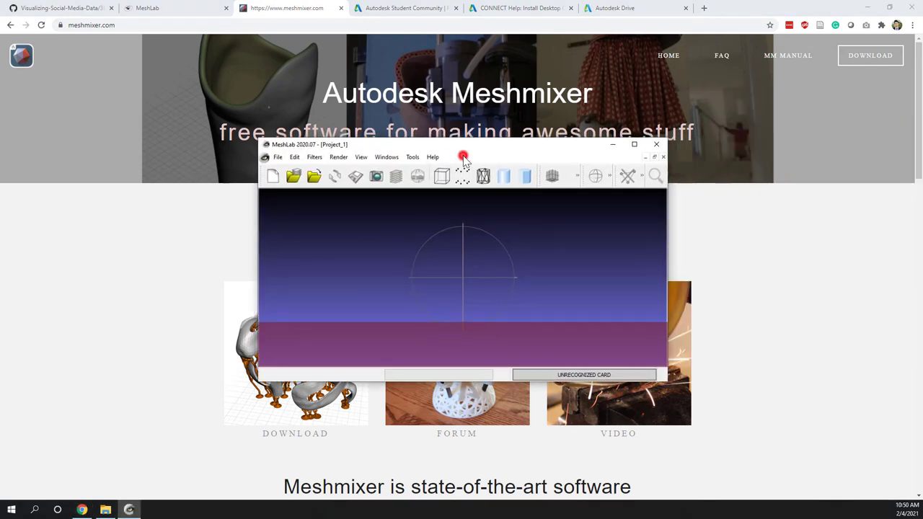
{"action": "left_click", "coordinate": [634, 144]}
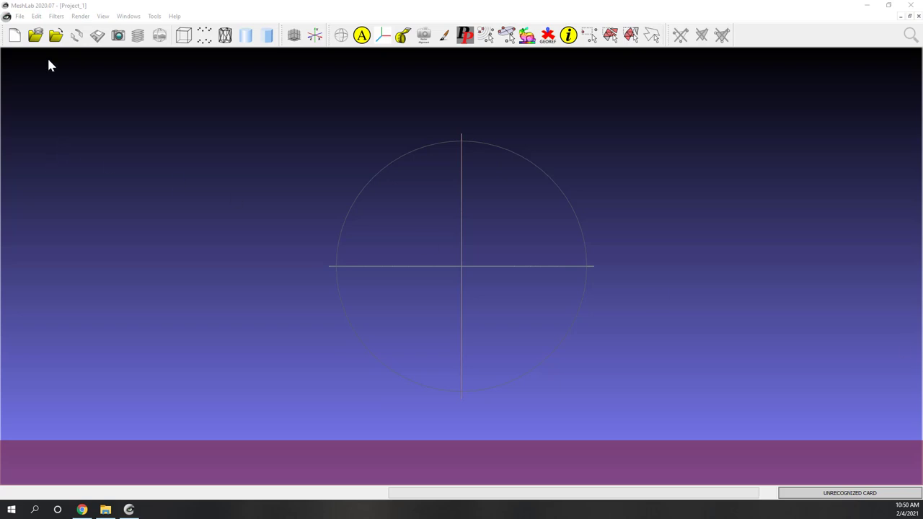
{"action": "left_click", "coordinate": [19, 16]}
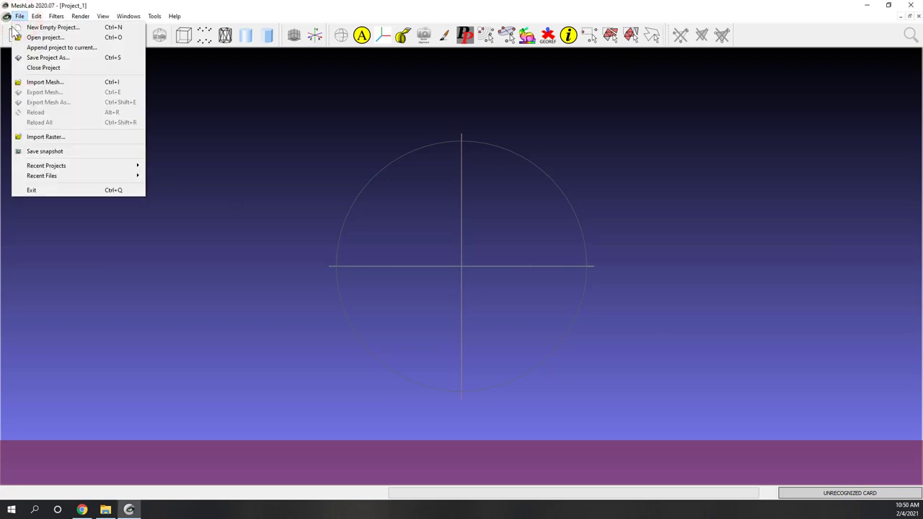
{"action": "left_click", "coordinate": [65, 85]}
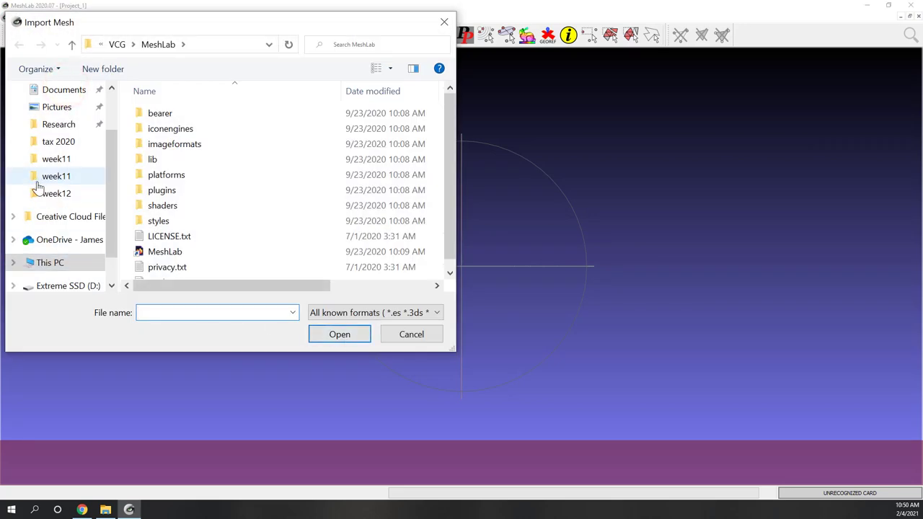
{"action": "scroll", "coordinate": [49, 209], "scroll_direction": "up", "scroll_amount": 1}
{"action": "left_click", "coordinate": [61, 261]}
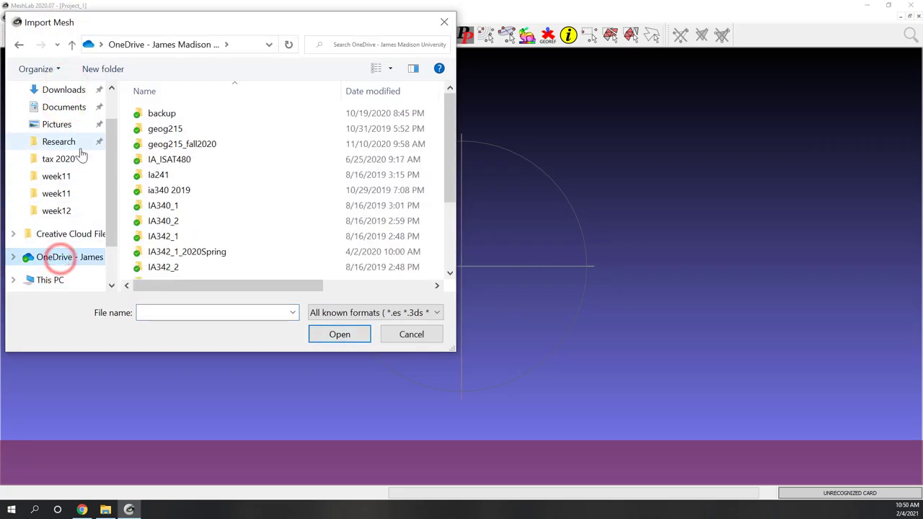
{"action": "scroll", "coordinate": [244, 252], "scroll_direction": "down", "scroll_amount": 2}
{"action": "double_click", "coordinate": [214, 202]}
{"action": "scroll", "coordinate": [202, 256], "scroll_direction": "down", "scroll_amount": 1}
{"action": "left_click", "coordinate": [196, 258]}
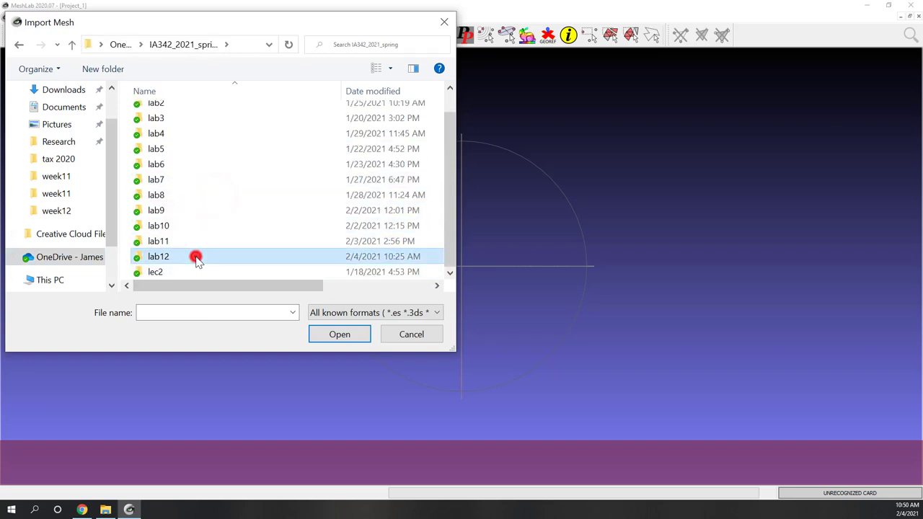
{"action": "double_click", "coordinate": [196, 258]}
{"action": "left_click", "coordinate": [169, 145]}
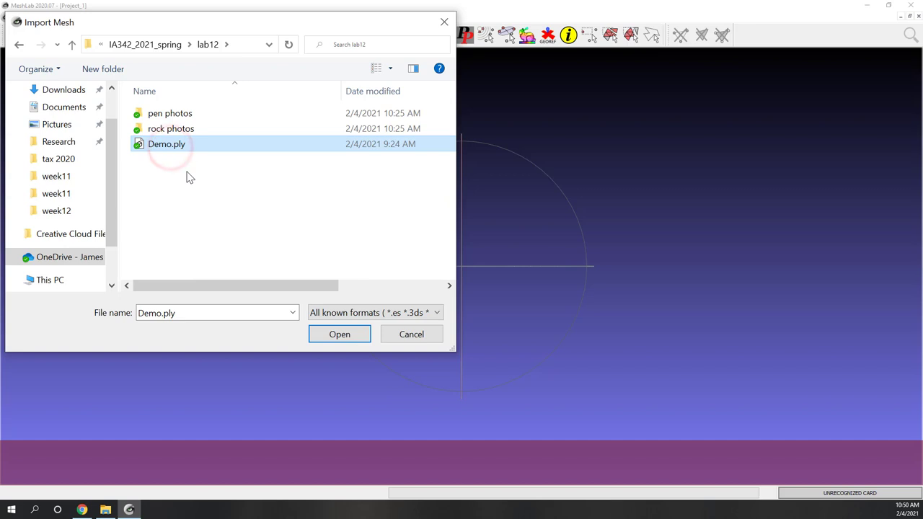
{"action": "left_click", "coordinate": [320, 339]}
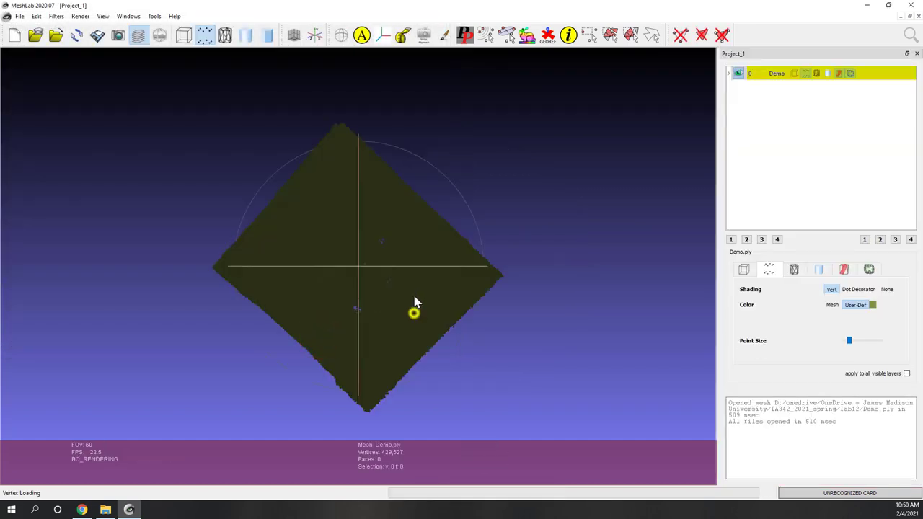
Step: Examine the imported Demo point cloud from several angles and distances, up close and as a whole
{"action": "left_click_drag", "start_coordinate": [415, 255], "coordinate": [323, 323]}
{"action": "scroll", "coordinate": [323, 322], "scroll_direction": "down", "scroll_amount": 3}
{"action": "scroll", "coordinate": [327, 319], "scroll_direction": "up", "scroll_amount": 12}
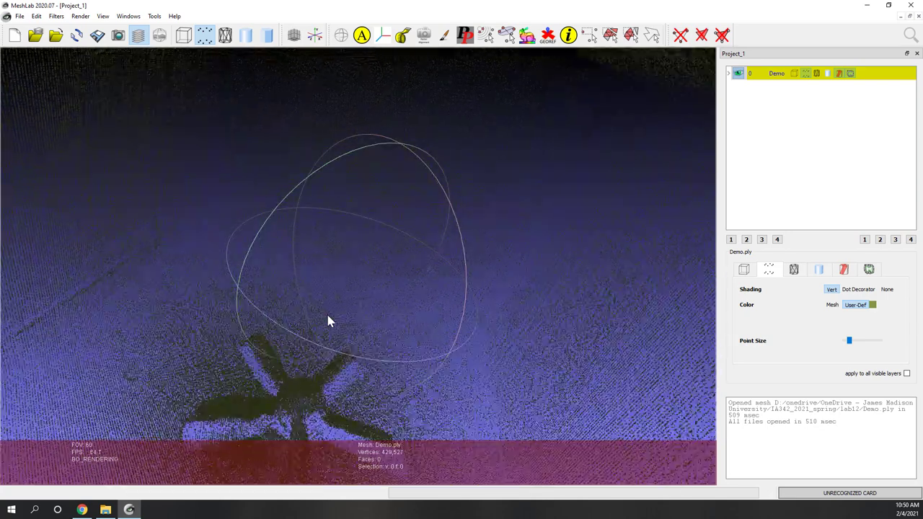
{"action": "left_click_drag", "start_coordinate": [338, 292], "coordinate": [249, 354]}
{"action": "left_click_drag", "start_coordinate": [361, 141], "coordinate": [408, 237]}
{"action": "scroll", "coordinate": [410, 238], "scroll_direction": "down", "scroll_amount": 5}
{"action": "scroll", "coordinate": [409, 238], "scroll_direction": "up", "scroll_amount": 5}
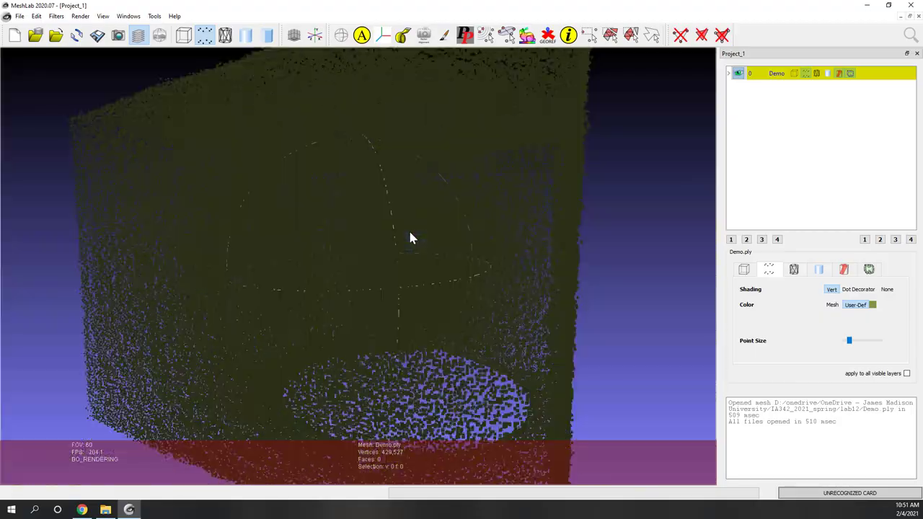
{"action": "left_click_drag", "start_coordinate": [409, 238], "coordinate": [408, 198]}
Step: Compute normals for the Demo point set with 10 neighbours and 0 smoothing iterations, and inspect the shaded cloud
{"action": "left_click", "coordinate": [57, 16]}
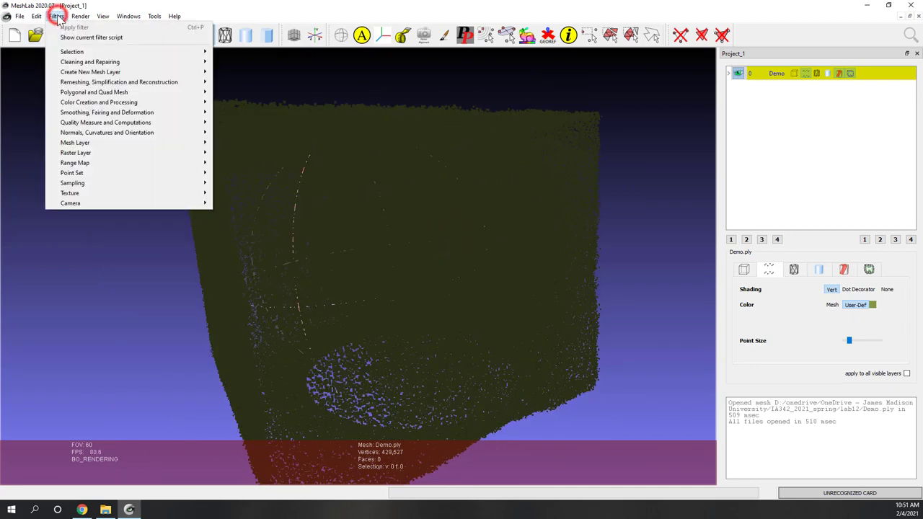
{"action": "mouse_move", "coordinate": [73, 177]}
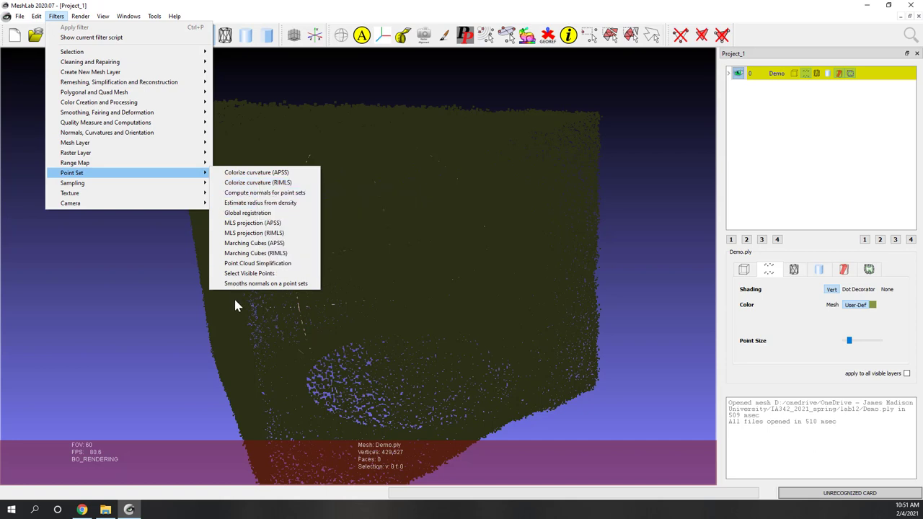
{"action": "left_click", "coordinate": [256, 193]}
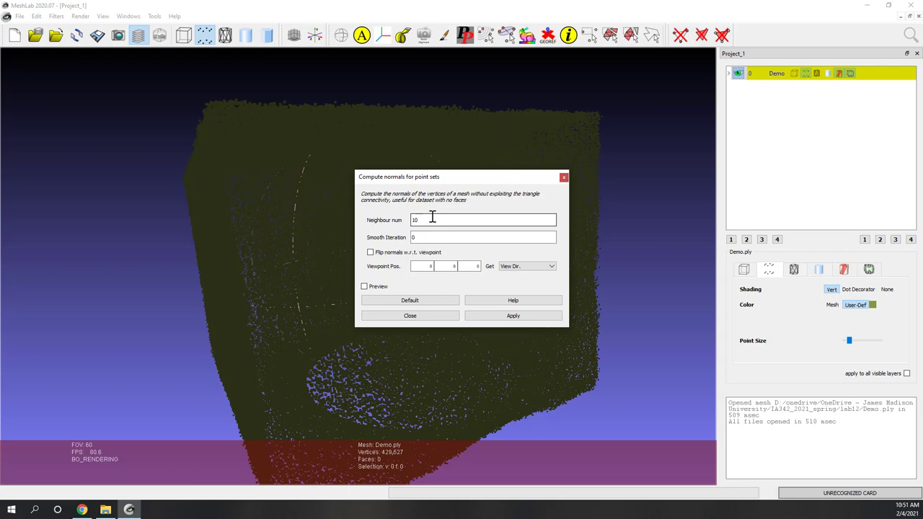
{"action": "left_click", "coordinate": [525, 317]}
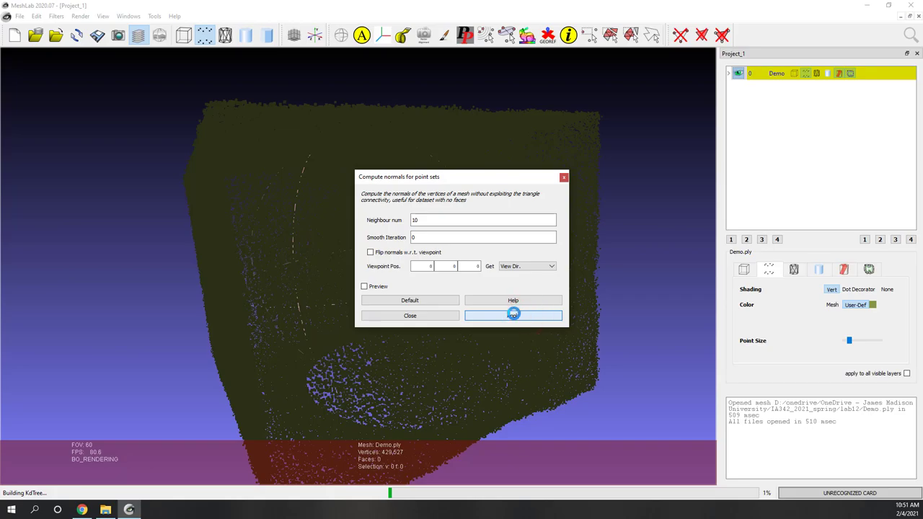
{"action": "left_click", "coordinate": [426, 317]}
{"action": "left_click_drag", "start_coordinate": [476, 198], "coordinate": [417, 251]}
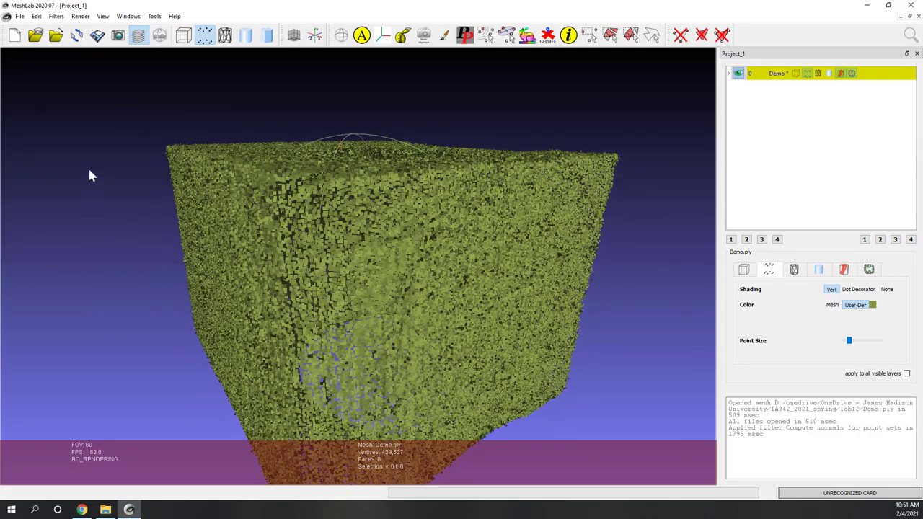
{"action": "left_click_drag", "start_coordinate": [418, 329], "coordinate": [449, 312]}
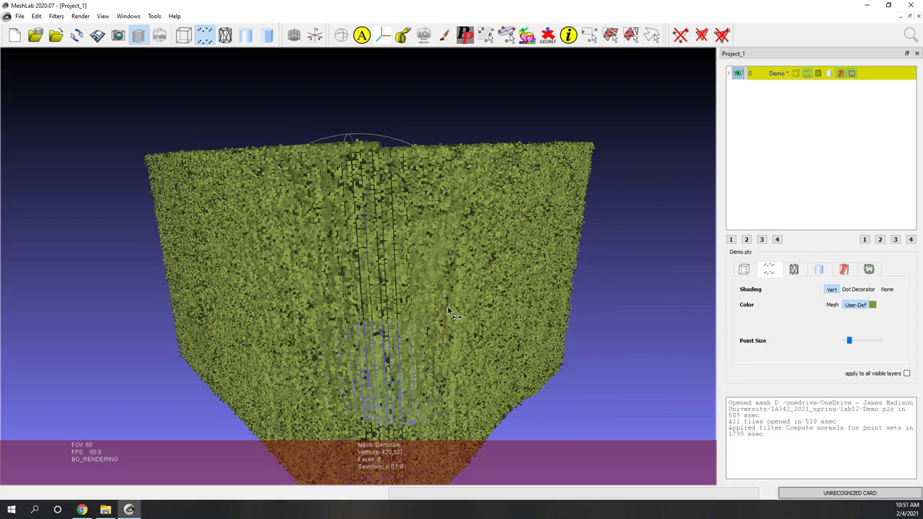
Step: Run Screened Poisson surface reconstruction on the Demo cloud with reconstruction depth 8 and adaptive octree depth 5
{"action": "left_click", "coordinate": [56, 16]}
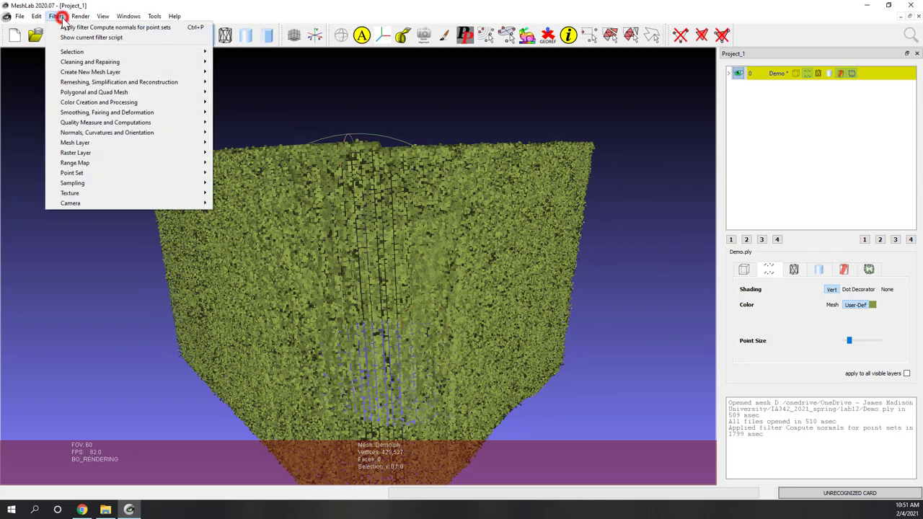
{"action": "mouse_move", "coordinate": [119, 82]}
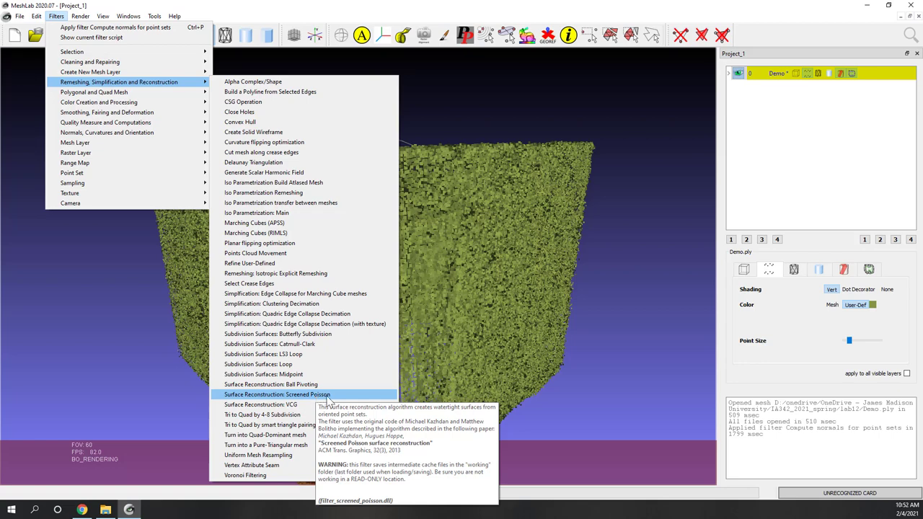
{"action": "left_click", "coordinate": [326, 395]}
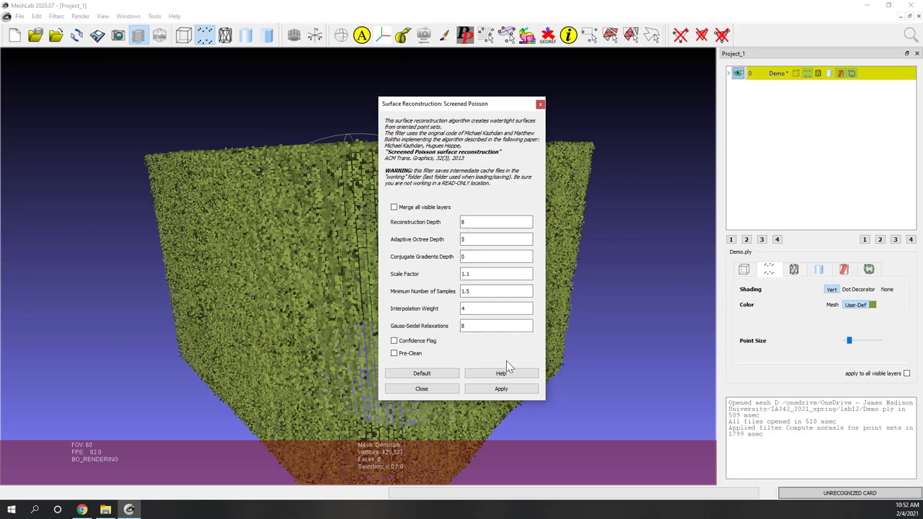
{"action": "left_click", "coordinate": [490, 390]}
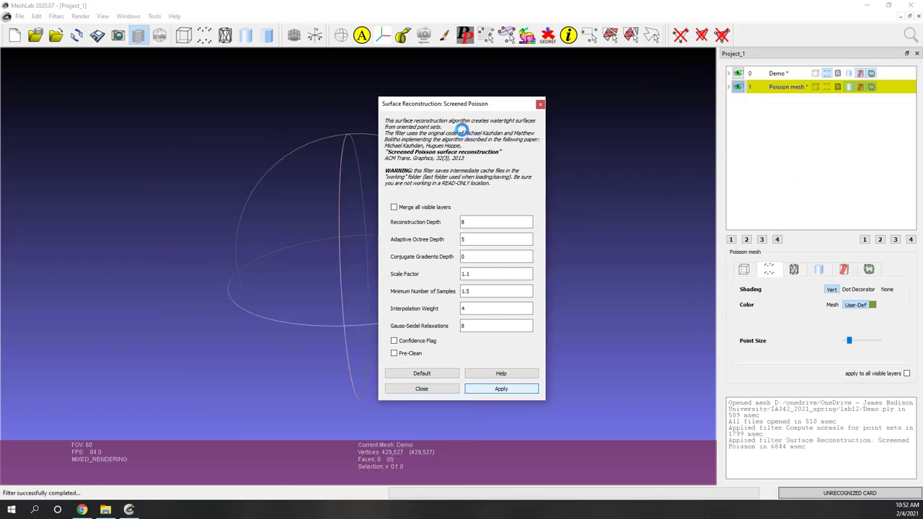
{"action": "left_click", "coordinate": [540, 105]}
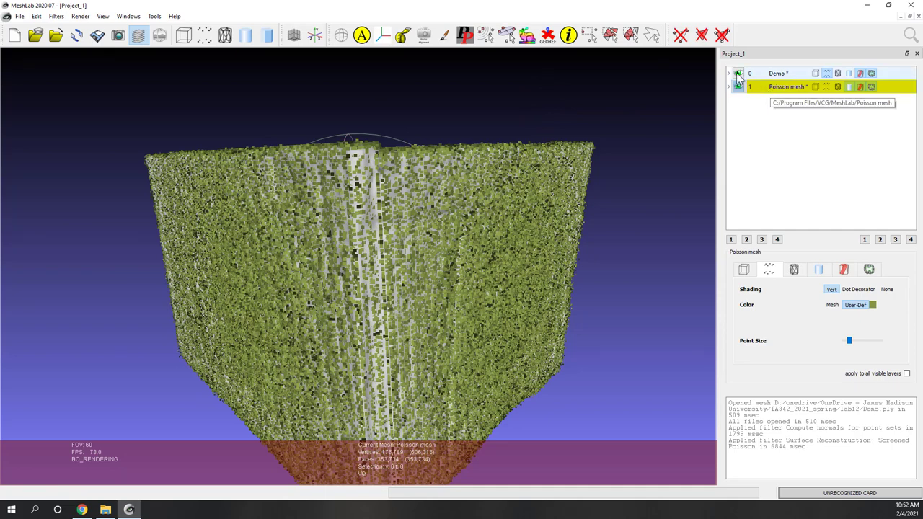
Step: Hide the Demo point cloud layer and examine the Poisson mesh up close and as a whole from several angles
{"action": "left_click", "coordinate": [737, 87]}
{"action": "left_click", "coordinate": [746, 73]}
{"action": "mouse_move", "coordinate": [451, 333]}
{"action": "left_mouse_down"}
{"action": "mouse_move", "coordinate": [364, 343]}
{"action": "mouse_move", "coordinate": [132, 319]}
{"action": "mouse_move", "coordinate": [97, 218]}
{"action": "mouse_move", "coordinate": [130, 238]}
{"action": "left_mouse_up"}
{"action": "mouse_move", "coordinate": [523, 312]}
{"action": "left_mouse_down"}
{"action": "mouse_move", "coordinate": [504, 243]}
{"action": "mouse_move", "coordinate": [300, 348]}
{"action": "mouse_move", "coordinate": [388, 291]}
{"action": "mouse_move", "coordinate": [353, 330]}
{"action": "mouse_move", "coordinate": [328, 272]}
{"action": "mouse_move", "coordinate": [471, 239]}
{"action": "mouse_move", "coordinate": [324, 312]}
{"action": "mouse_move", "coordinate": [503, 357]}
{"action": "mouse_move", "coordinate": [341, 268]}
{"action": "mouse_move", "coordinate": [262, 281]}
{"action": "mouse_move", "coordinate": [492, 369]}
{"action": "mouse_move", "coordinate": [438, 268]}
{"action": "mouse_move", "coordinate": [462, 352]}
{"action": "mouse_move", "coordinate": [447, 247]}
{"action": "mouse_move", "coordinate": [383, 358]}
{"action": "mouse_move", "coordinate": [295, 255]}
{"action": "mouse_move", "coordinate": [462, 305]}
{"action": "mouse_move", "coordinate": [435, 396]}
{"action": "mouse_move", "coordinate": [233, 367]}
{"action": "mouse_move", "coordinate": [515, 380]}
{"action": "mouse_move", "coordinate": [454, 299]}
{"action": "mouse_move", "coordinate": [329, 372]}
{"action": "left_mouse_up"}
{"action": "scroll", "coordinate": [397, 398], "scroll_direction": "down", "scroll_amount": 5}
{"action": "scroll", "coordinate": [397, 398], "scroll_direction": "up", "scroll_amount": 10}
{"action": "left_click_drag", "start_coordinate": [396, 398], "coordinate": [339, 83]}
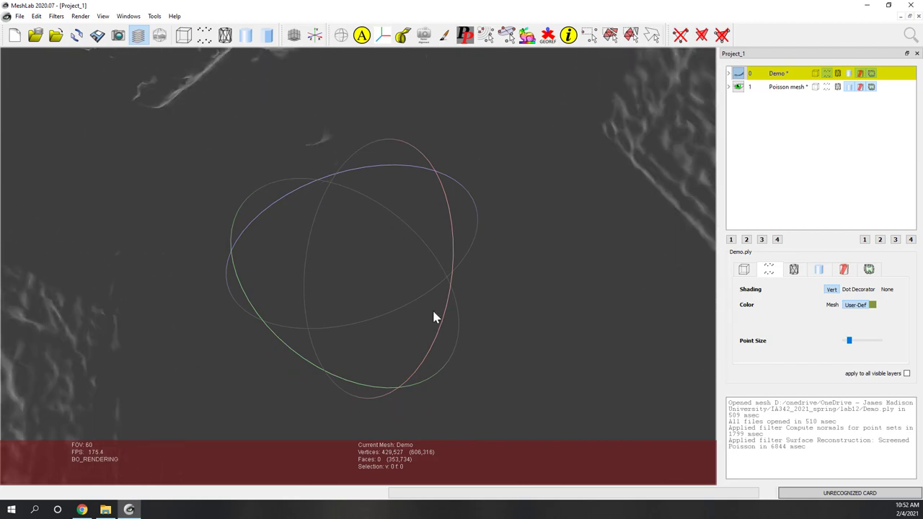
{"action": "left_click_drag", "start_coordinate": [467, 379], "coordinate": [488, 321]}
{"action": "left_click_drag", "start_coordinate": [334, 282], "coordinate": [466, 322]}
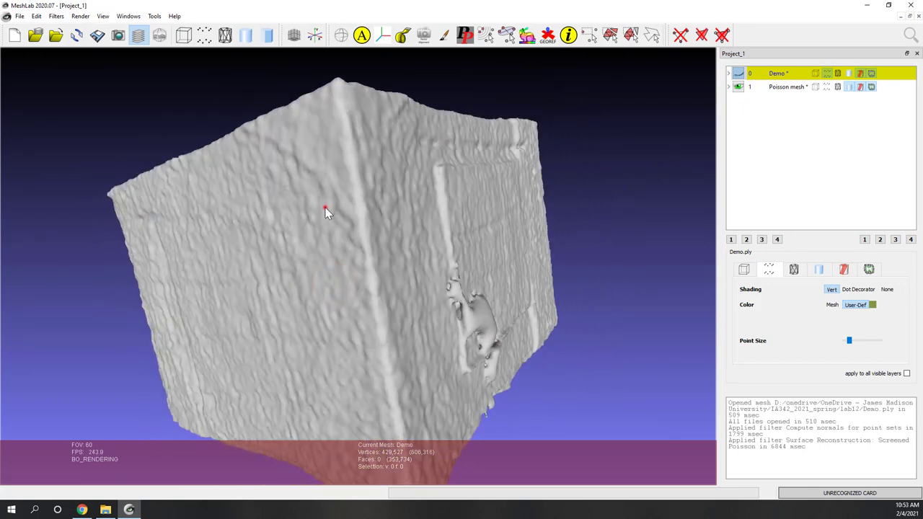
{"action": "left_click_drag", "start_coordinate": [326, 213], "coordinate": [406, 189]}
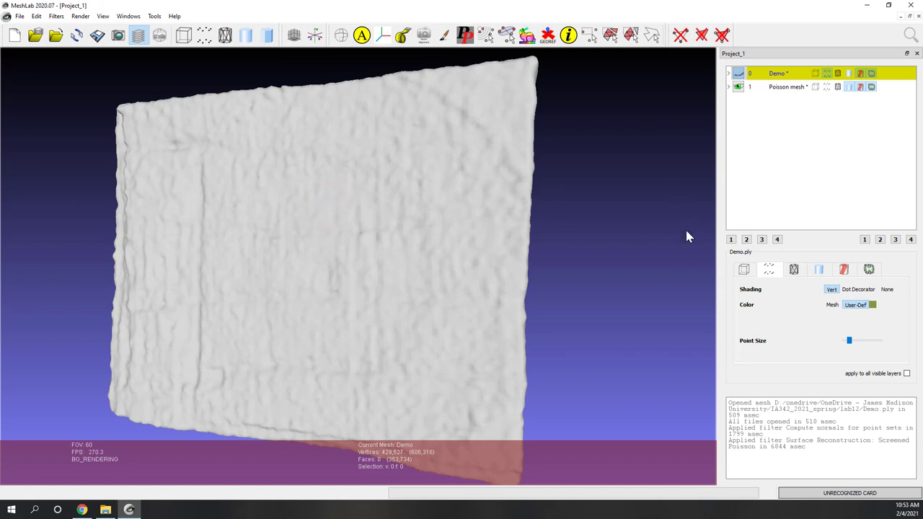
Step: Export the Poisson mesh layer to the lab12 folder as room.stl in STL format, with binary encoding and Materialise Color Encoding enabled
{"action": "left_click", "coordinate": [781, 87]}
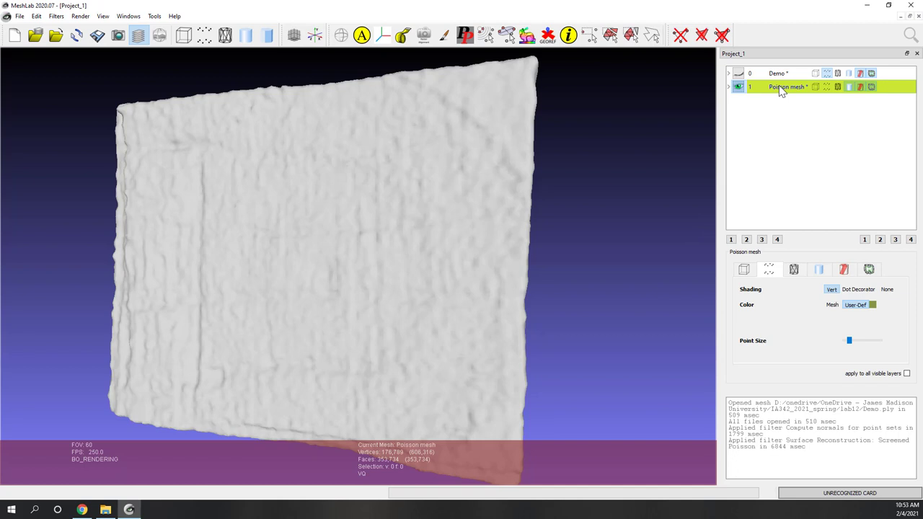
{"action": "left_click", "coordinate": [20, 15]}
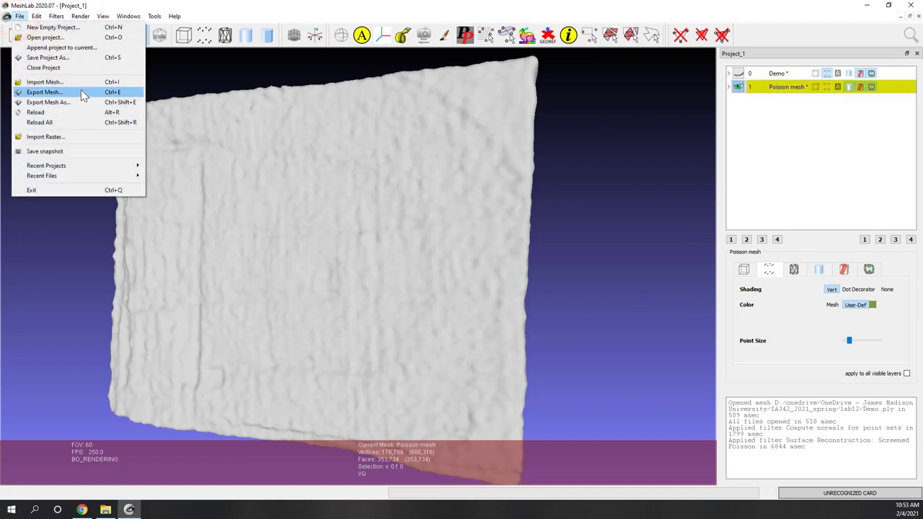
{"action": "left_click", "coordinate": [82, 92]}
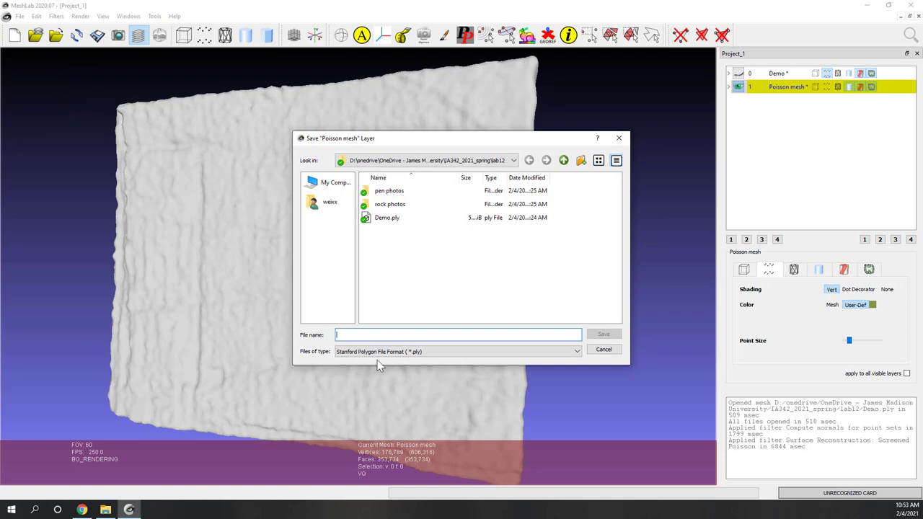
{"action": "left_click", "coordinate": [393, 351]}
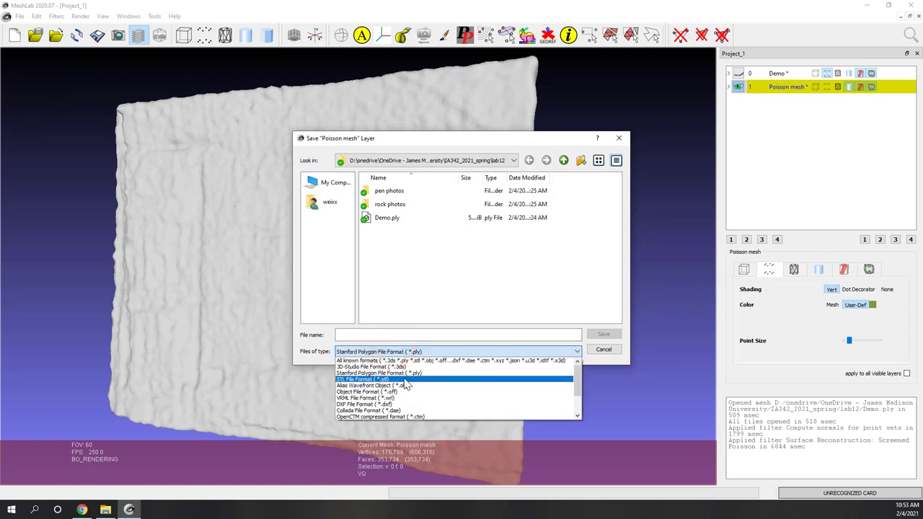
{"action": "left_click", "coordinate": [406, 379]}
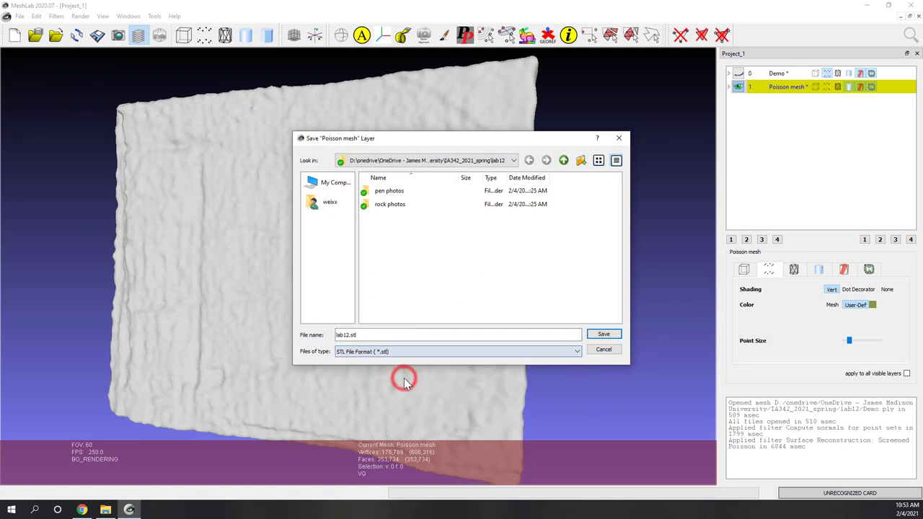
{"action": "left_click_drag", "start_coordinate": [346, 336], "coordinate": [319, 341]}
{"action": "key", "text": "BackSpace"}
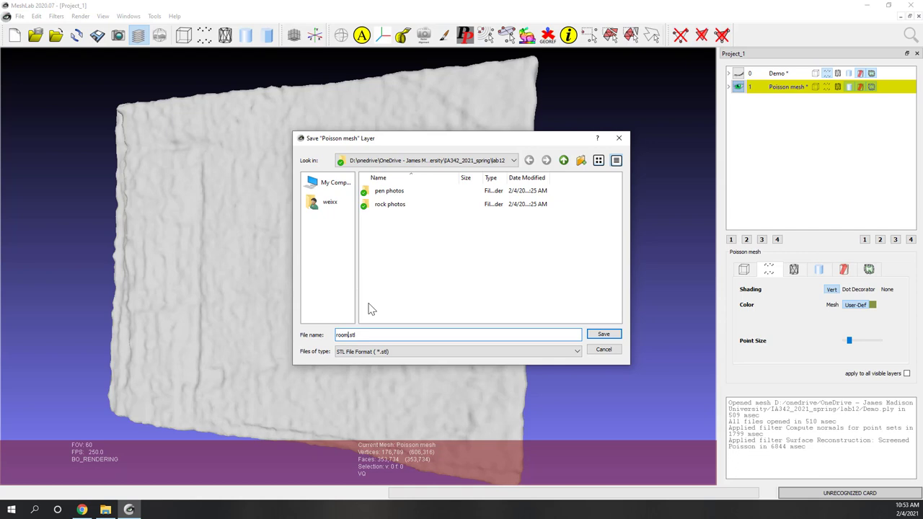
{"action": "type", "text": "room"}
{"action": "left_click", "coordinate": [353, 354]}
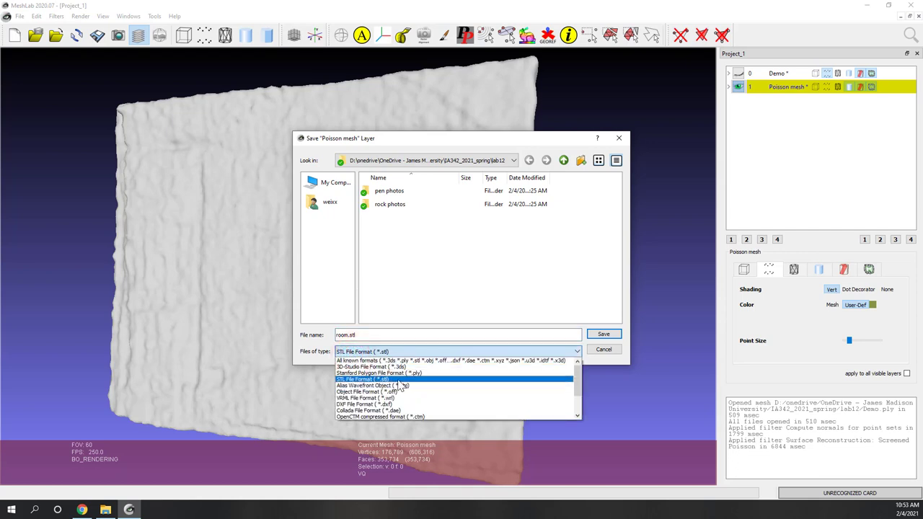
{"action": "left_click", "coordinate": [443, 287]}
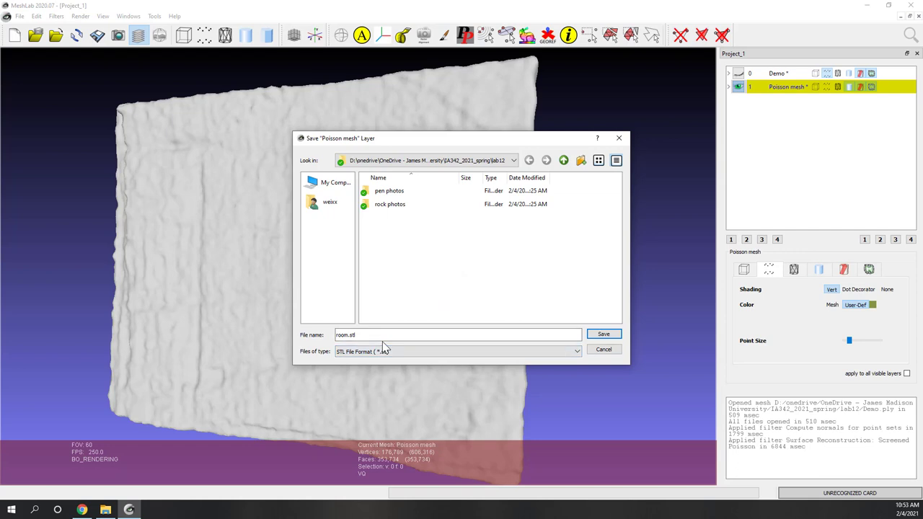
{"action": "left_click", "coordinate": [599, 333]}
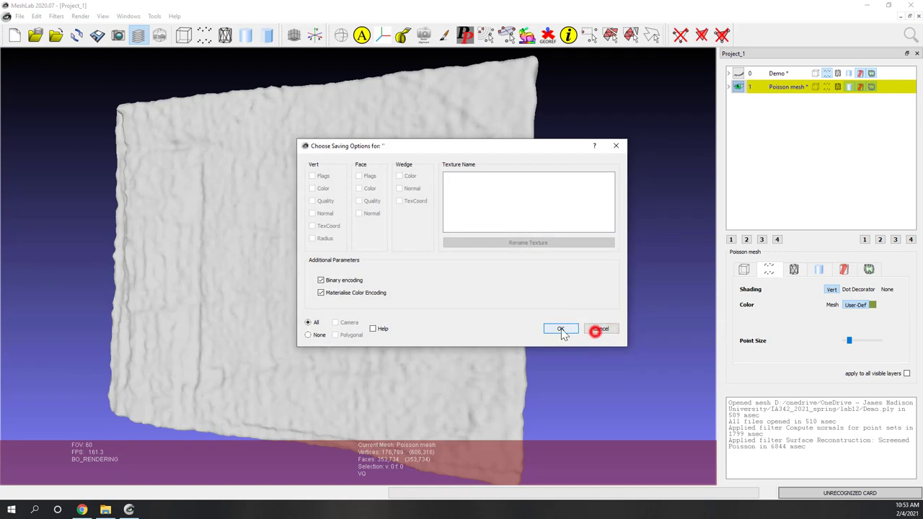
{"action": "left_click", "coordinate": [561, 328]}
{"action": "left_click", "coordinate": [561, 328]}
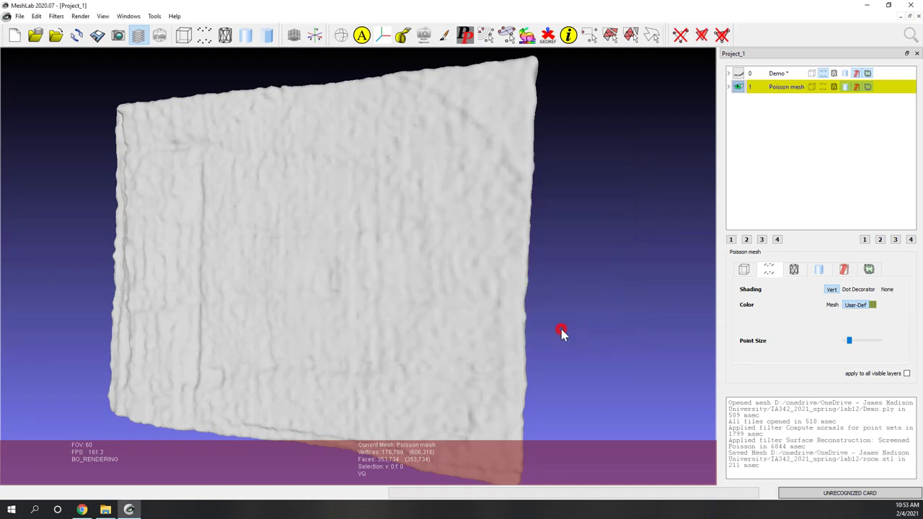
Step: Switch to File Explorer, open room.stl from the lab12 folder in Autodesk Meshmixer and maximize its window
{"action": "left_click", "coordinate": [106, 509]}
{"action": "left_click", "coordinate": [281, 189]}
{"action": "left_click", "coordinate": [163, 140]}
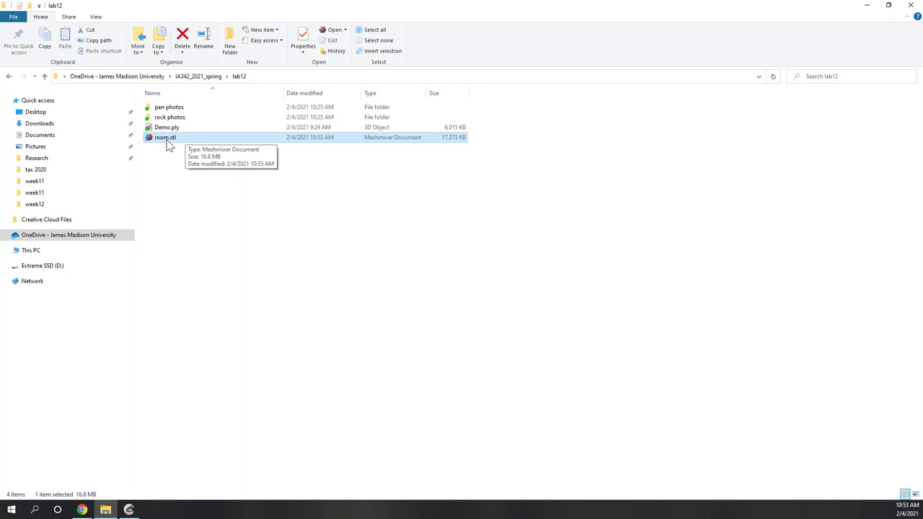
{"action": "double_click", "coordinate": [168, 144]}
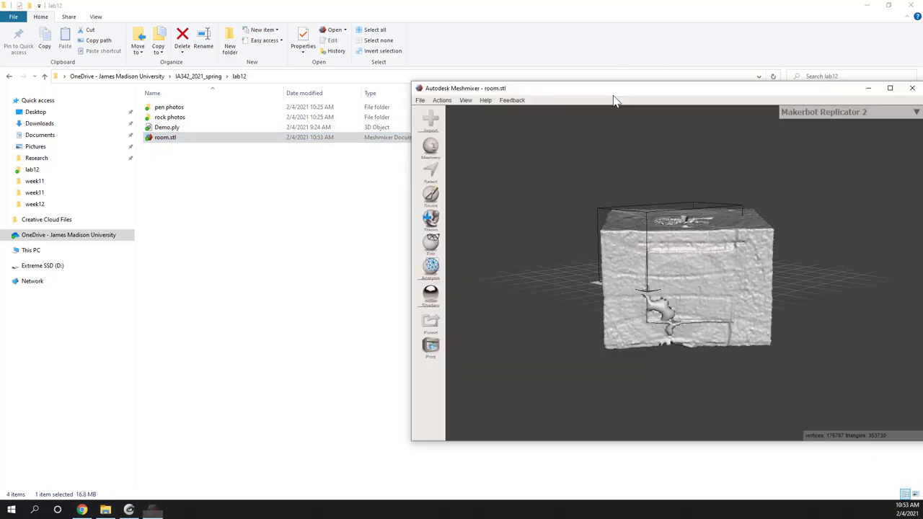
{"action": "left_click_drag", "start_coordinate": [699, 94], "coordinate": [421, 105]}
{"action": "double_click", "coordinate": [421, 105]}
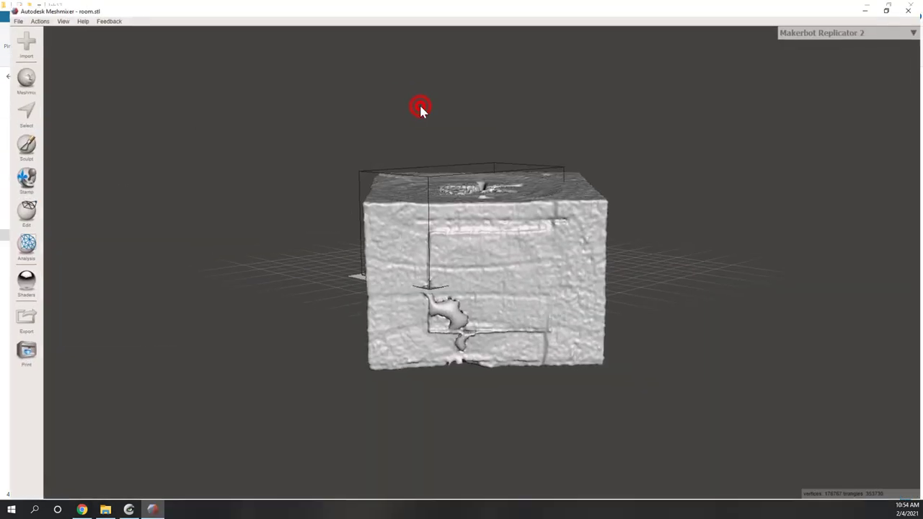
Step: Scale the room model down with Transform, setting Size X to 43.85 mm with uniform scaling, and accept the change
{"action": "scroll", "coordinate": [454, 224], "scroll_direction": "down", "scroll_amount": 3}
{"action": "mouse_move", "coordinate": [531, 272]}
{"action": "right_mouse_down"}
{"action": "mouse_move", "coordinate": [465, 307]}
{"action": "mouse_move", "coordinate": [352, 238]}
{"action": "mouse_move", "coordinate": [519, 294]}
{"action": "mouse_move", "coordinate": [586, 281]}
{"action": "mouse_move", "coordinate": [608, 264]}
{"action": "mouse_move", "coordinate": [509, 285]}
{"action": "mouse_move", "coordinate": [365, 292]}
{"action": "mouse_move", "coordinate": [370, 269]}
{"action": "mouse_move", "coordinate": [430, 291]}
{"action": "mouse_move", "coordinate": [488, 264]}
{"action": "mouse_move", "coordinate": [540, 268]}
{"action": "mouse_move", "coordinate": [530, 279]}
{"action": "right_mouse_up"}
{"action": "scroll", "coordinate": [528, 278], "scroll_direction": "up", "scroll_amount": 5}
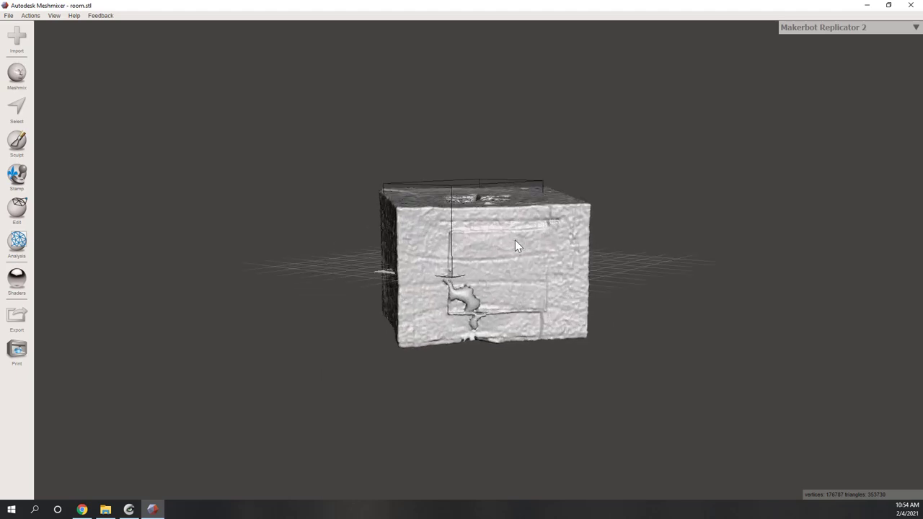
{"action": "right_click_drag", "start_coordinate": [580, 268], "coordinate": [515, 260]}
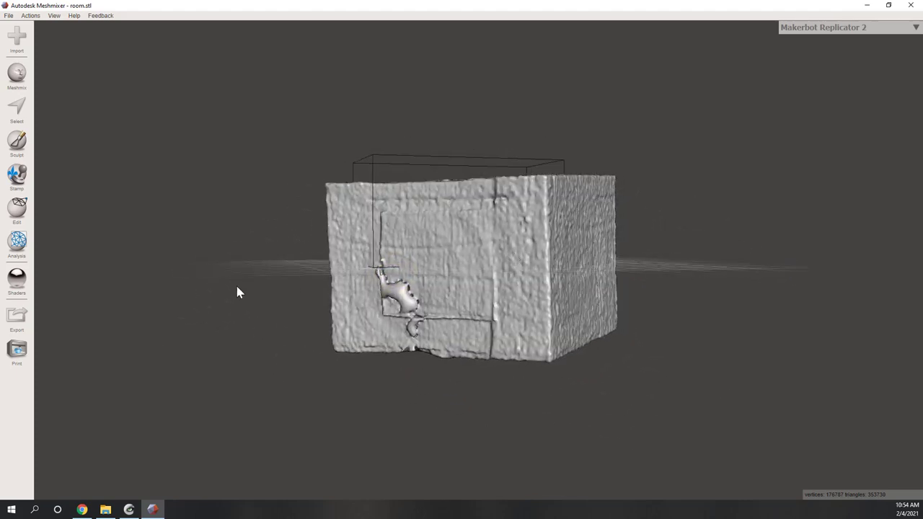
{"action": "left_click", "coordinate": [17, 213]}
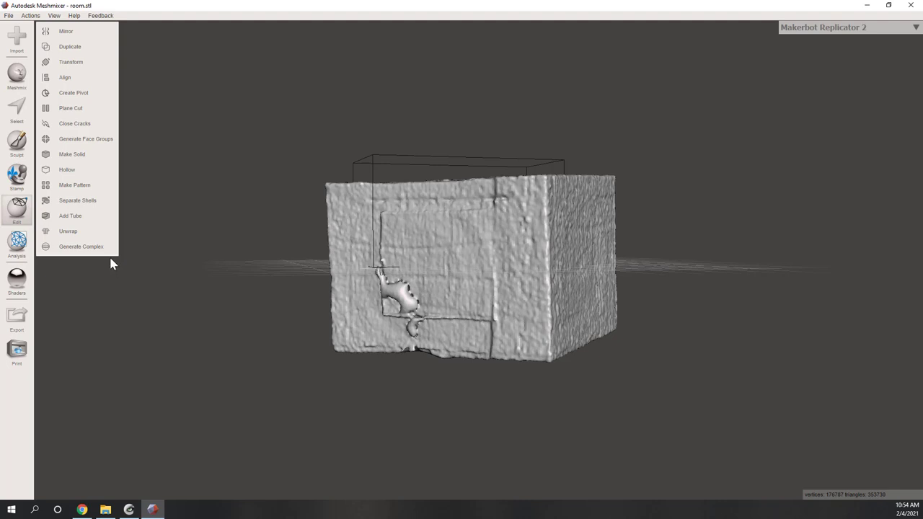
{"action": "left_click", "coordinate": [88, 63]}
{"action": "right_click_drag", "start_coordinate": [478, 276], "coordinate": [505, 277]}
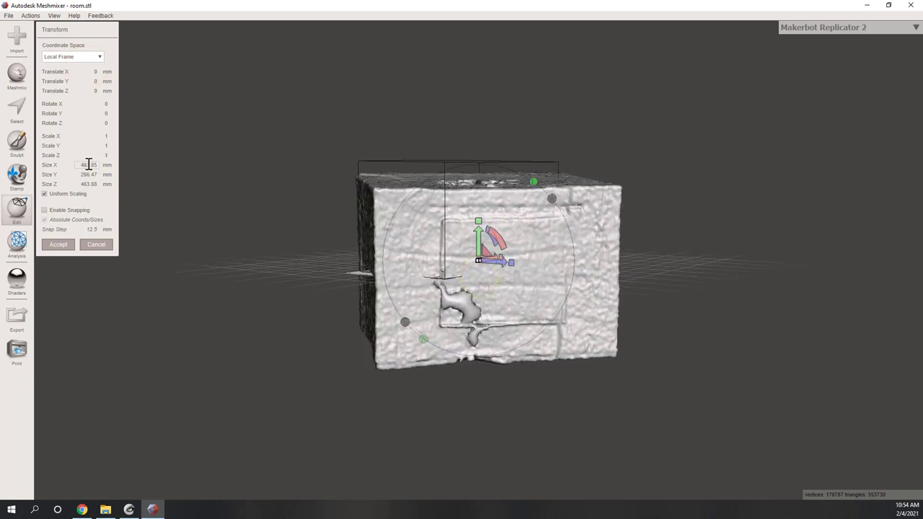
{"action": "right_click_drag", "start_coordinate": [618, 277], "coordinate": [370, 289]}
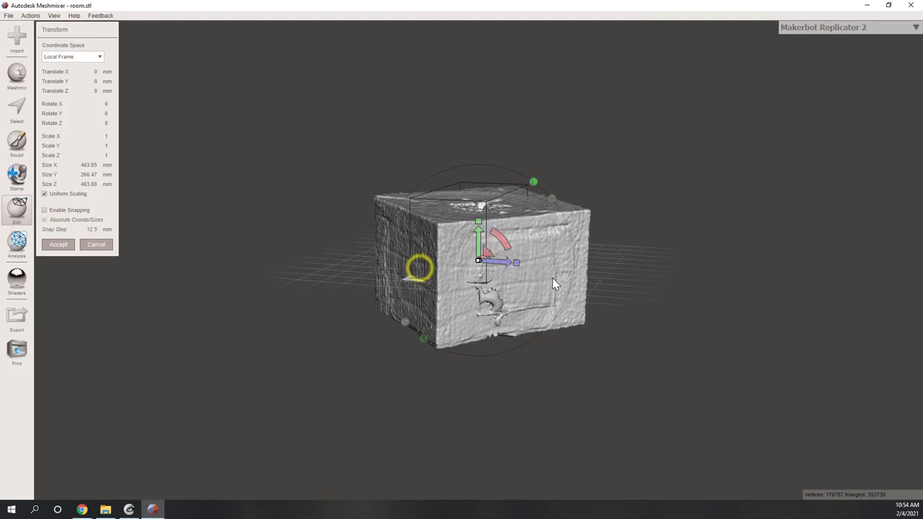
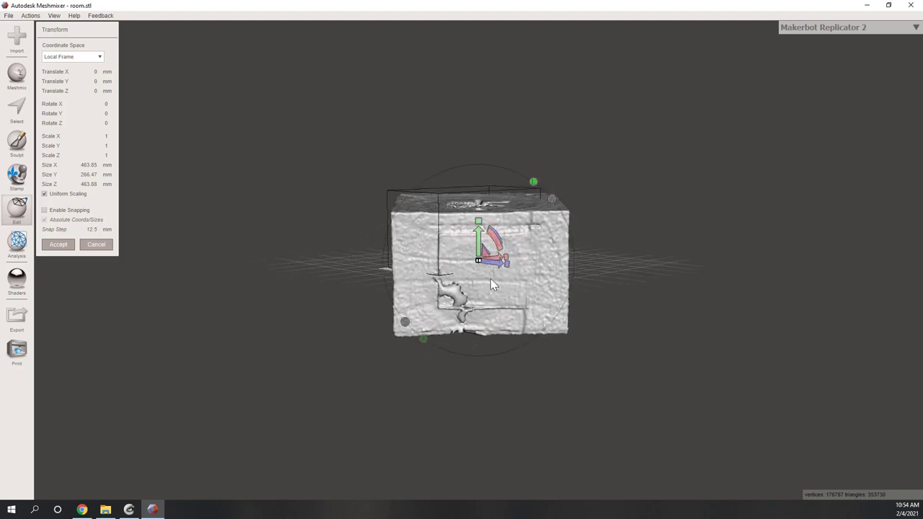
{"action": "left_click", "coordinate": [44, 194]}
{"action": "left_click", "coordinate": [86, 165]}
{"action": "left_click", "coordinate": [87, 176]}
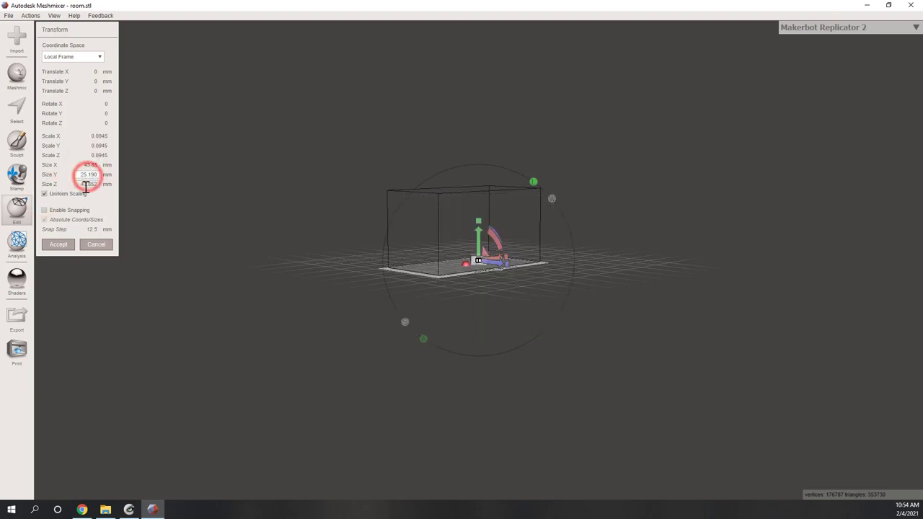
{"action": "left_click", "coordinate": [58, 245]}
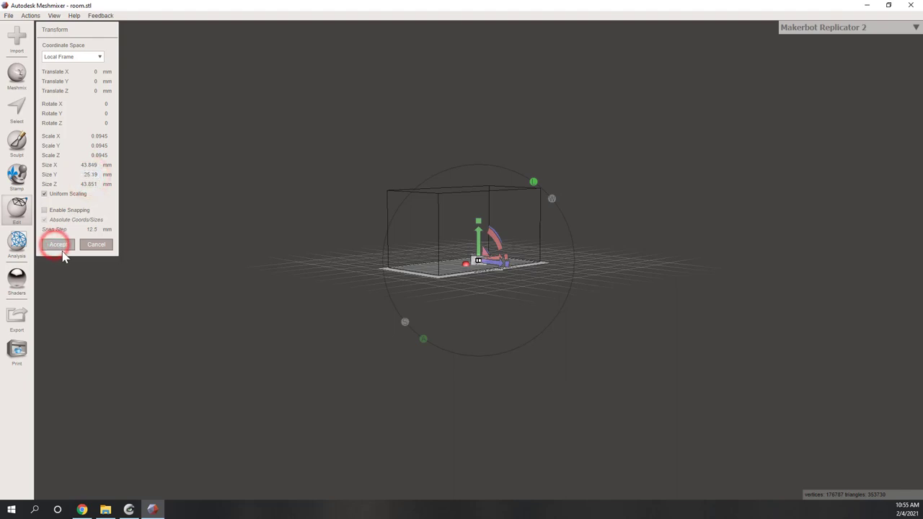
Step: Examine the scaled room model and its placement inside the printer's build volume from above and from the side
{"action": "right_click_drag", "start_coordinate": [463, 302], "coordinate": [404, 288]}
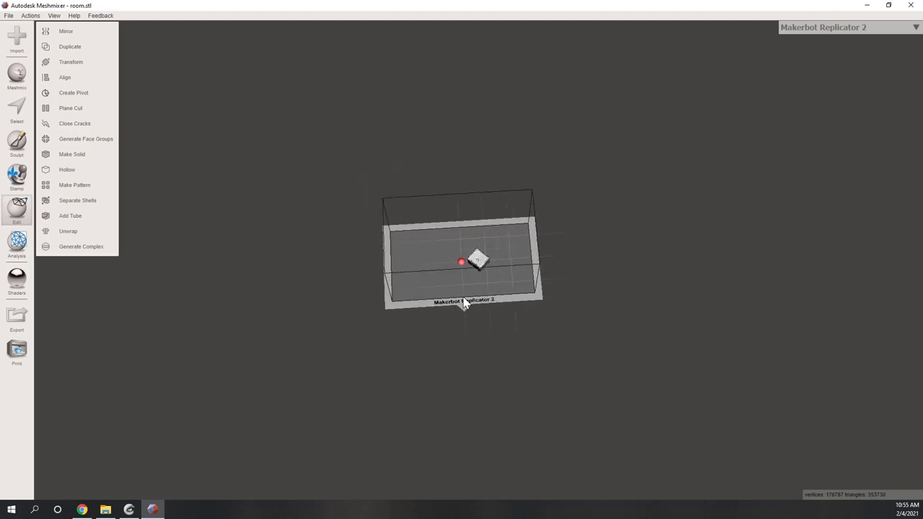
{"action": "right_click_drag", "start_coordinate": [464, 299], "coordinate": [519, 188]}
{"action": "right_click_drag", "start_coordinate": [422, 206], "coordinate": [482, 315]}
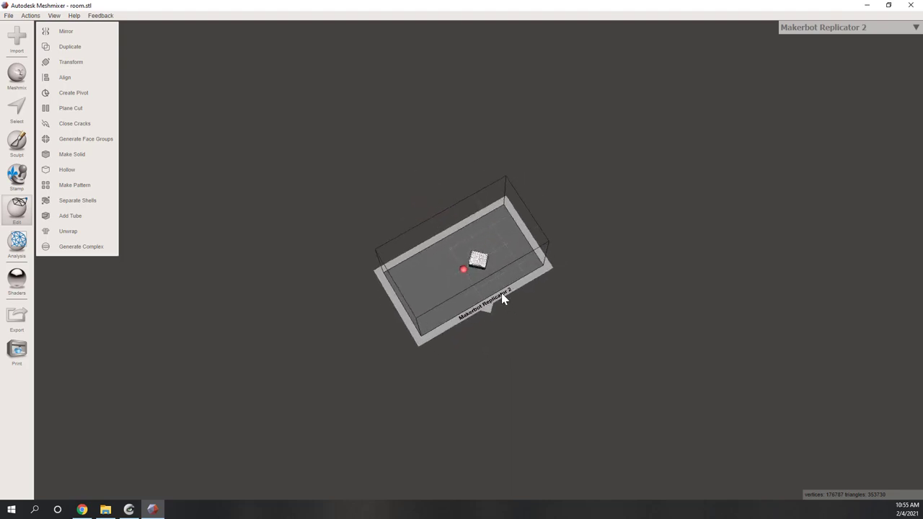
{"action": "right_click_drag", "start_coordinate": [367, 309], "coordinate": [443, 171]}
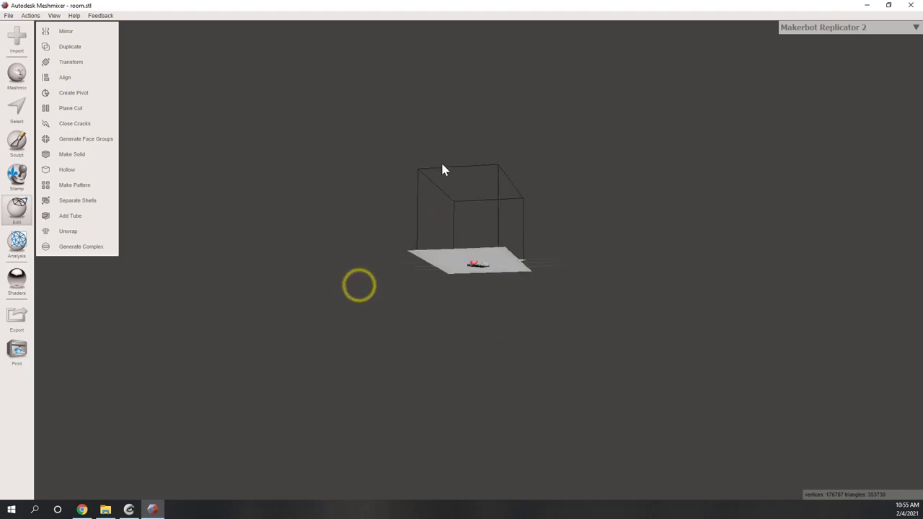
{"action": "right_click_drag", "start_coordinate": [472, 214], "coordinate": [423, 253]}
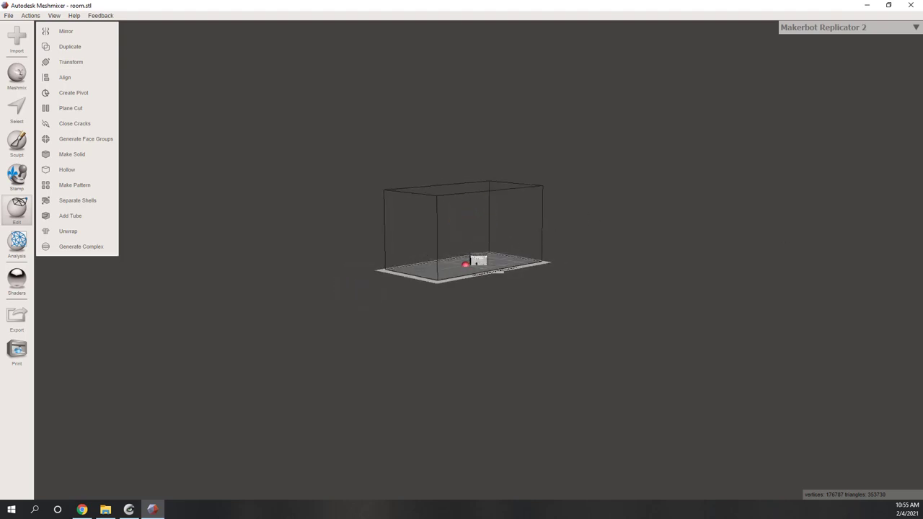
{"action": "mouse_move", "coordinate": [502, 264]}
{"action": "right_mouse_down"}
{"action": "mouse_move", "coordinate": [441, 300]}
{"action": "mouse_move", "coordinate": [440, 257]}
{"action": "mouse_move", "coordinate": [516, 261]}
{"action": "right_mouse_up"}
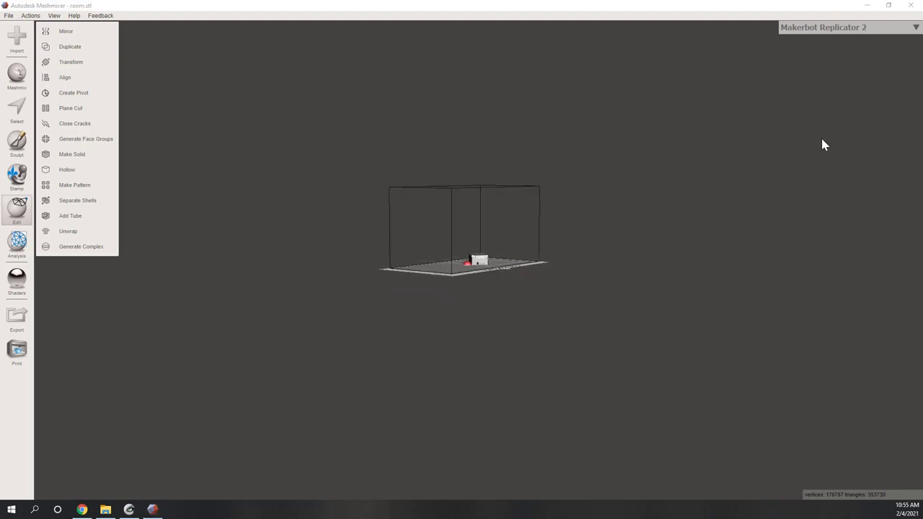
Step: Browse the available printer brands and expand the Ultimaker models without changing the chosen printer
{"action": "left_click", "coordinate": [916, 27]}
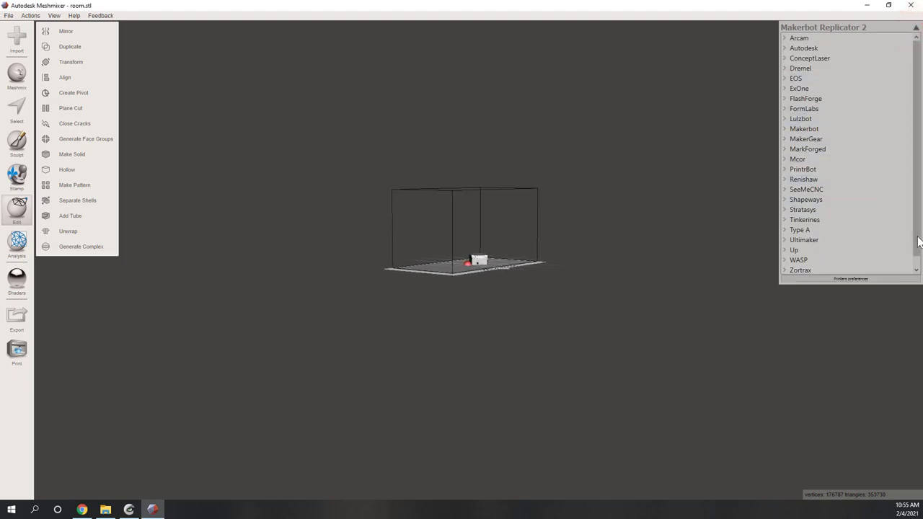
{"action": "left_click_drag", "start_coordinate": [916, 230], "coordinate": [916, 241]}
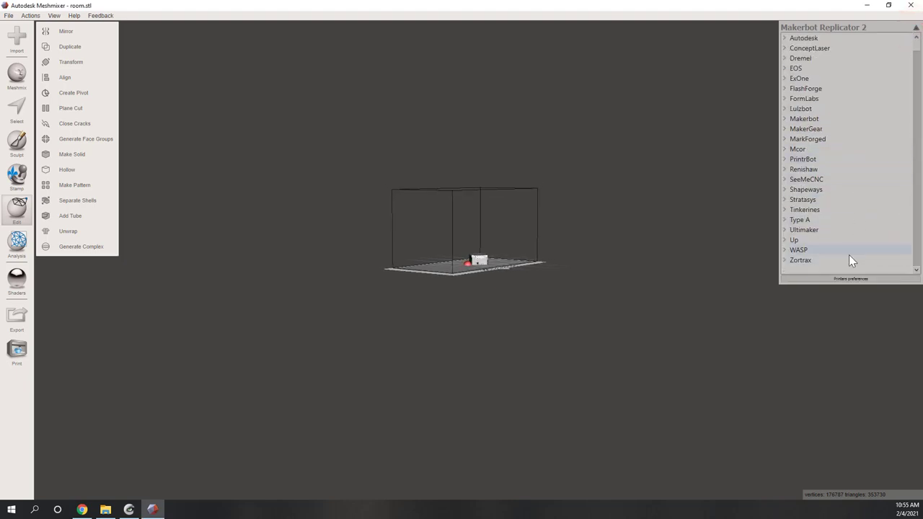
{"action": "left_click", "coordinate": [784, 230]}
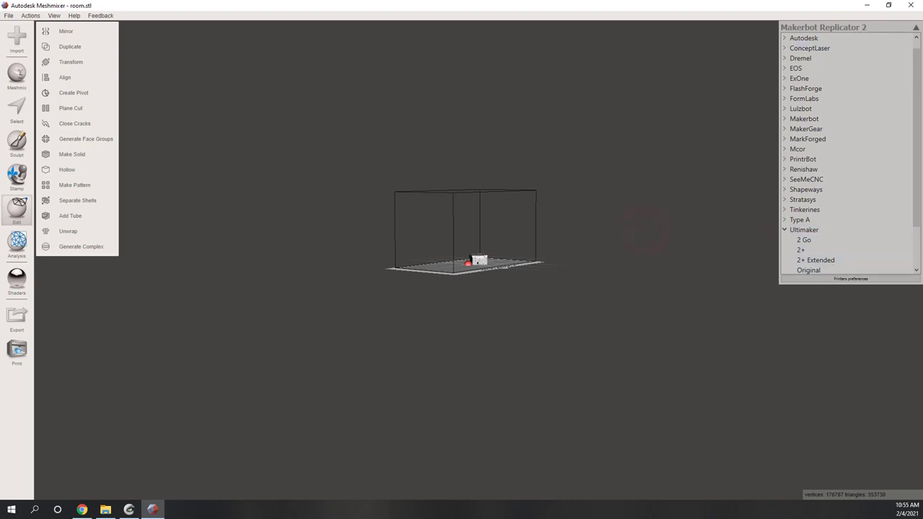
{"action": "left_click", "coordinate": [915, 29]}
Step: Align the room model's Base Point to World Origin / Y-up with Translate and Rotate, and accept the alignment
{"action": "right_click_drag", "start_coordinate": [444, 282], "coordinate": [492, 288]}
{"action": "scroll", "coordinate": [479, 258], "scroll_direction": "up", "scroll_amount": 5}
{"action": "scroll", "coordinate": [505, 284], "scroll_direction": "down", "scroll_amount": 4}
{"action": "scroll", "coordinate": [498, 277], "scroll_direction": "down", "scroll_amount": 2}
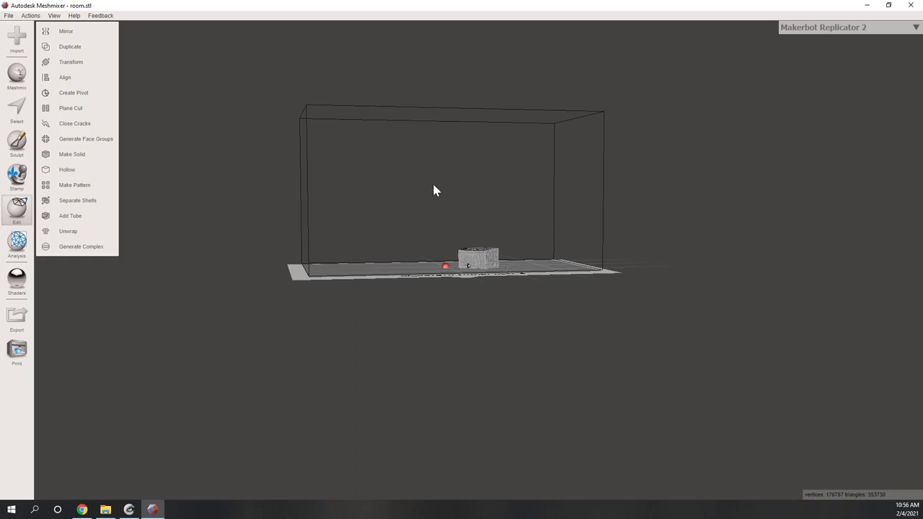
{"action": "left_click", "coordinate": [64, 79]}
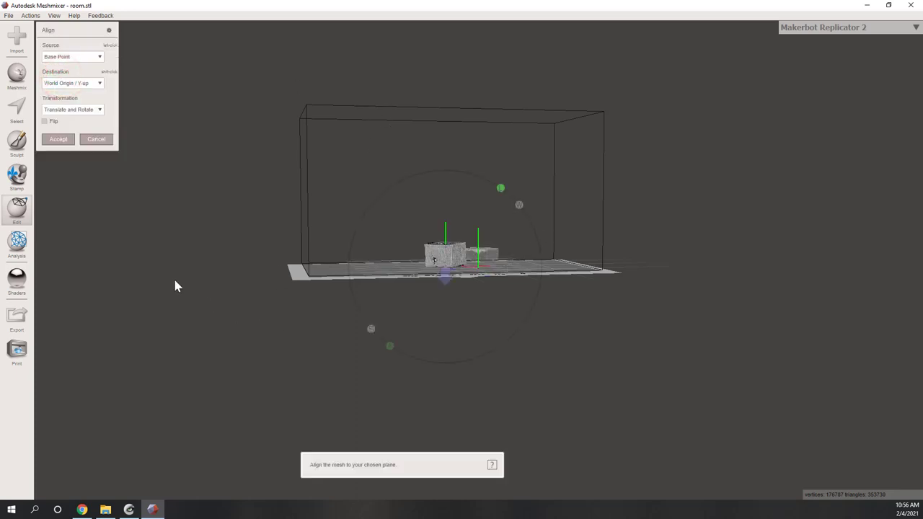
{"action": "left_click", "coordinate": [81, 59]}
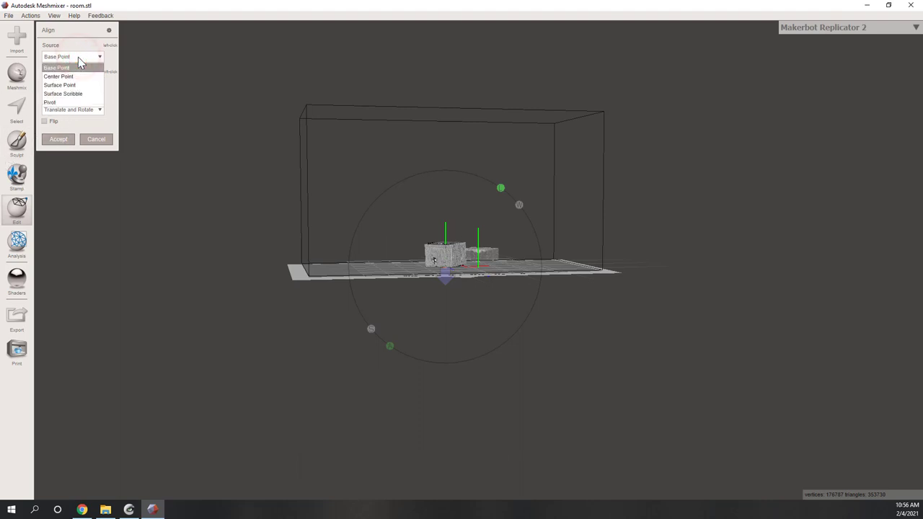
{"action": "left_click", "coordinate": [80, 59]}
{"action": "left_click", "coordinate": [77, 83]}
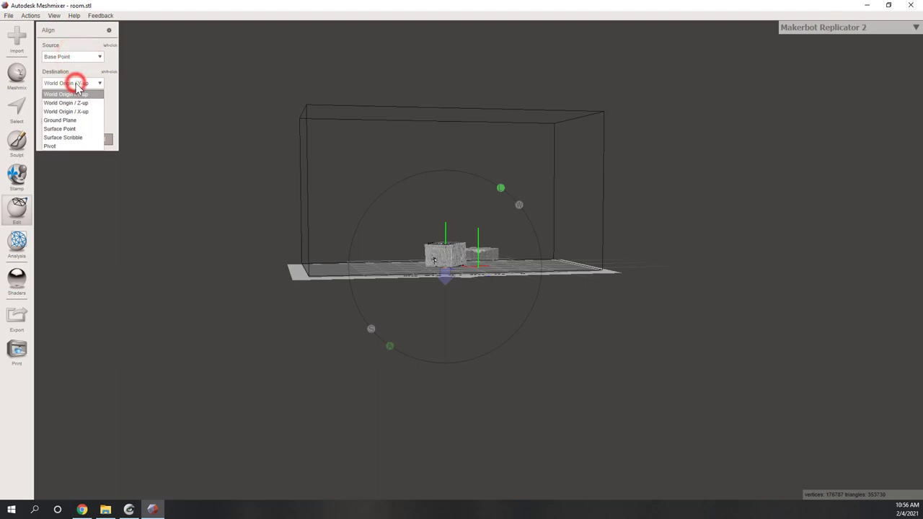
{"action": "left_click", "coordinate": [77, 85]}
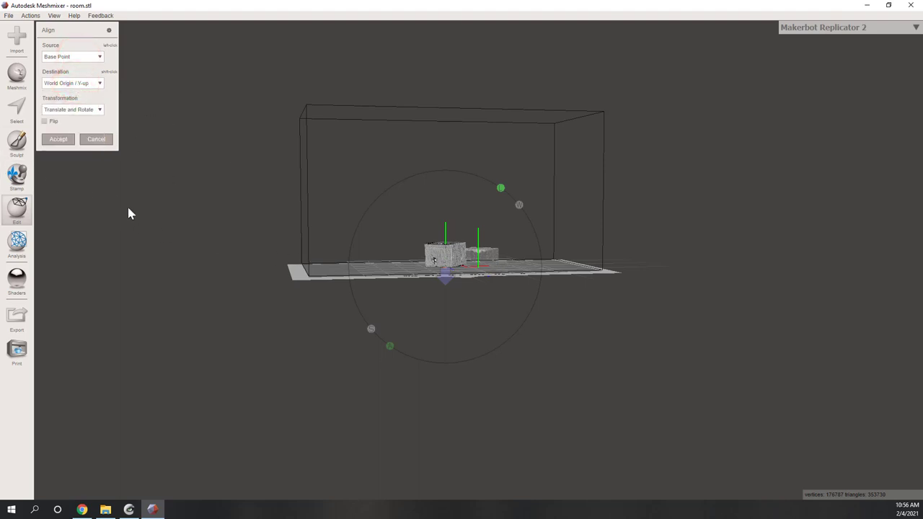
{"action": "left_click", "coordinate": [59, 140]}
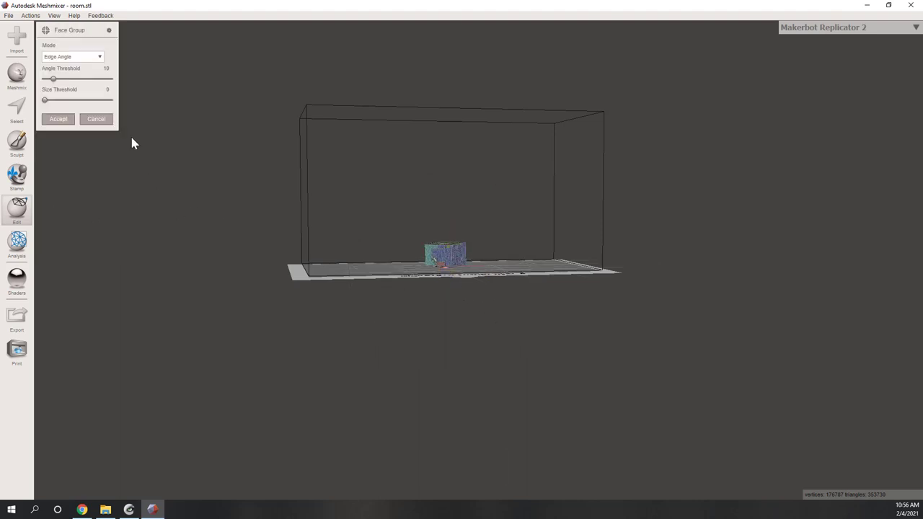
Step: Cancel the Face Group generation and inspect the aligned room model up close on the build plate
{"action": "left_click", "coordinate": [94, 119]}
{"action": "right_click_drag", "start_coordinate": [514, 282], "coordinate": [550, 336]}
{"action": "scroll", "coordinate": [416, 257], "scroll_direction": "up", "scroll_amount": 5}
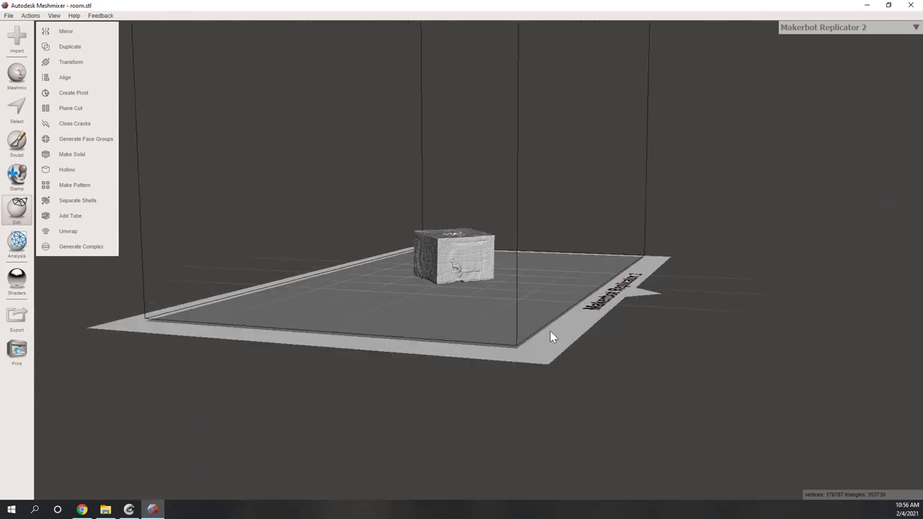
{"action": "right_click_drag", "start_coordinate": [432, 318], "coordinate": [542, 274]}
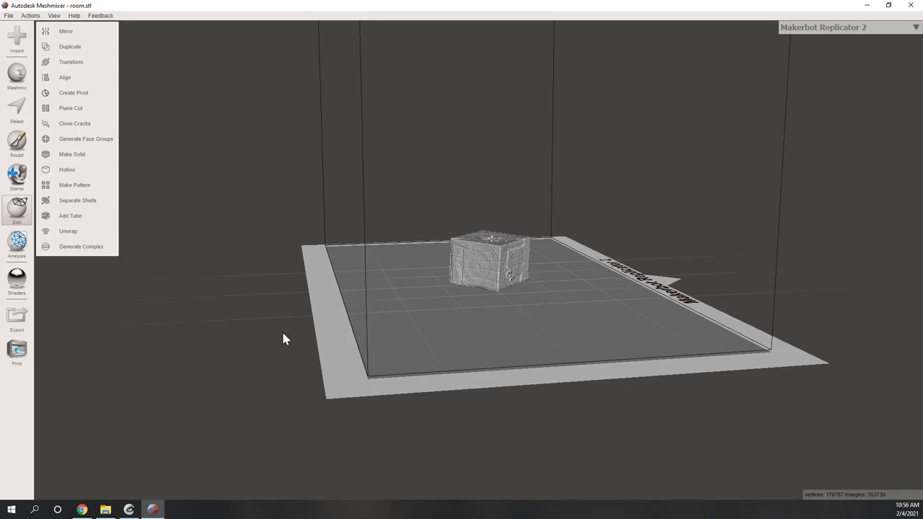
{"action": "right_click_drag", "start_coordinate": [490, 328], "coordinate": [572, 325]}
{"action": "scroll", "coordinate": [503, 318], "scroll_direction": "up", "scroll_amount": 6}
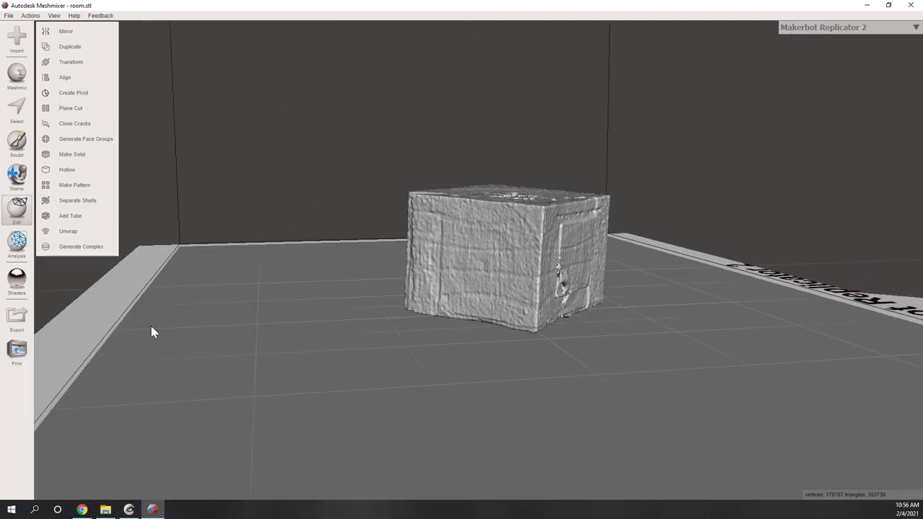
Step: Select part of the room model's surface with the Unwrap Brush and reduce the selection brush size to 10
{"action": "left_click", "coordinate": [18, 144]}
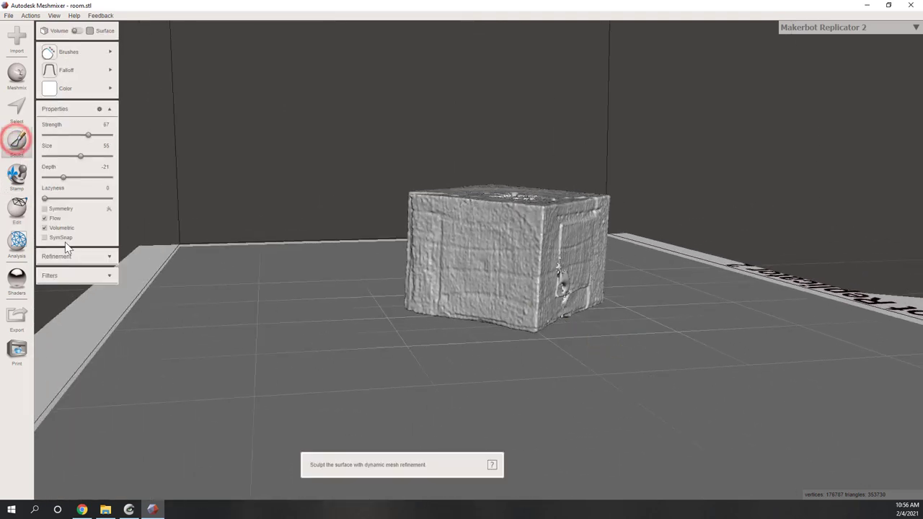
{"action": "left_click", "coordinate": [24, 117]}
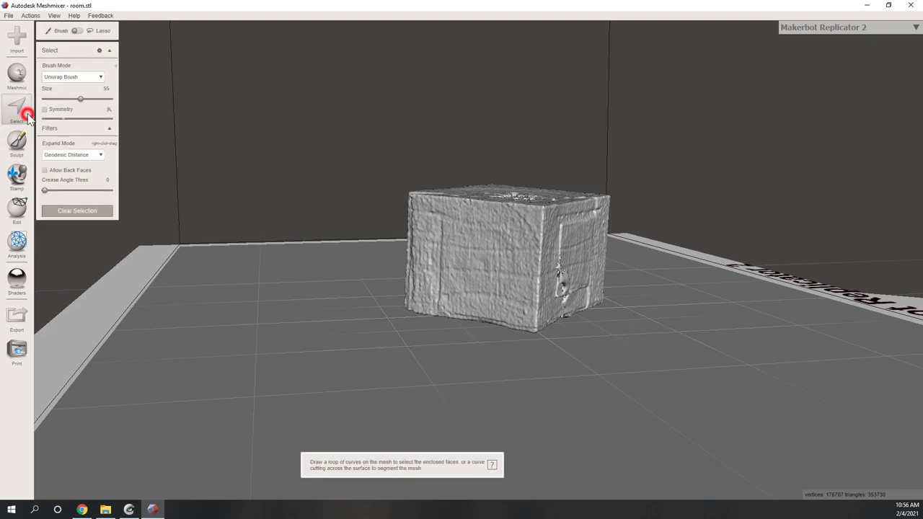
{"action": "left_click", "coordinate": [490, 281]}
{"action": "left_click", "coordinate": [550, 282]}
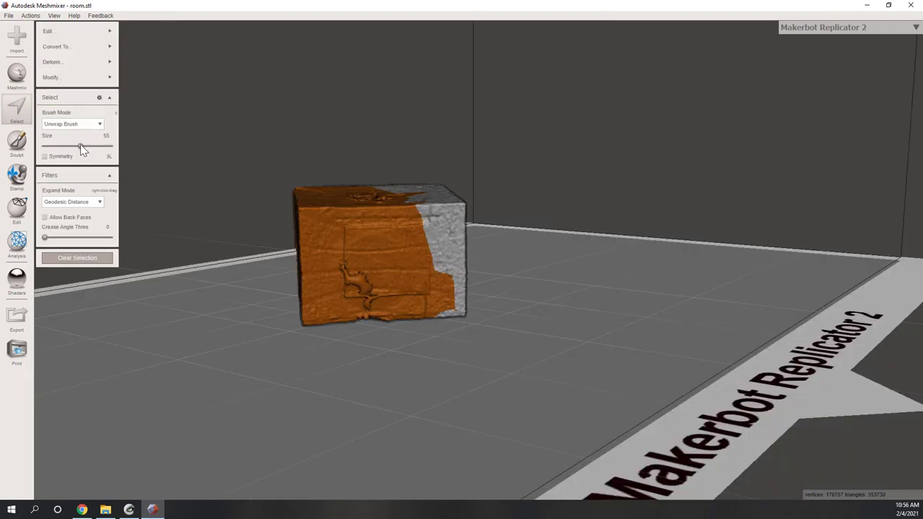
{"action": "left_click_drag", "start_coordinate": [79, 145], "coordinate": [51, 145]}
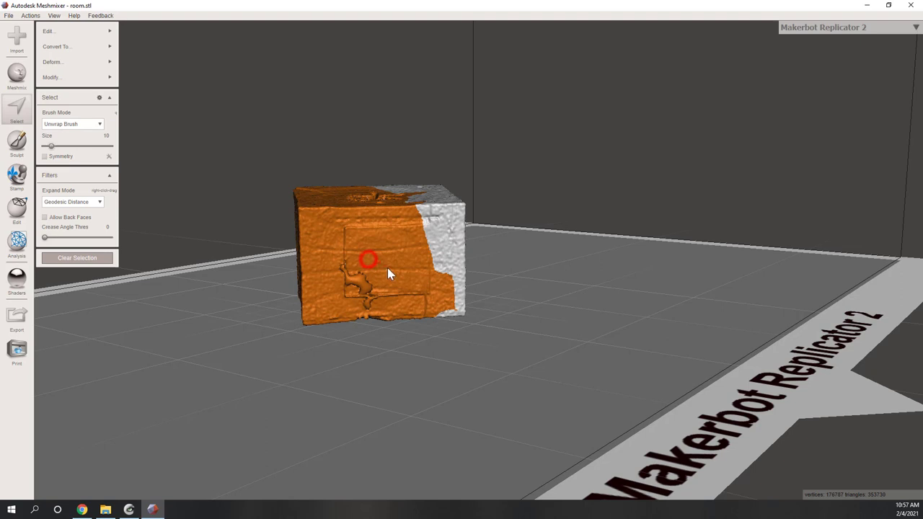
Step: Try to extend the selection across the room's wall with a freehand loop, and clear the whole selection
{"action": "mouse_move", "coordinate": [550, 269]}
{"action": "left_mouse_down"}
{"action": "mouse_move", "coordinate": [431, 239]}
{"action": "mouse_move", "coordinate": [423, 268]}
{"action": "left_mouse_up"}
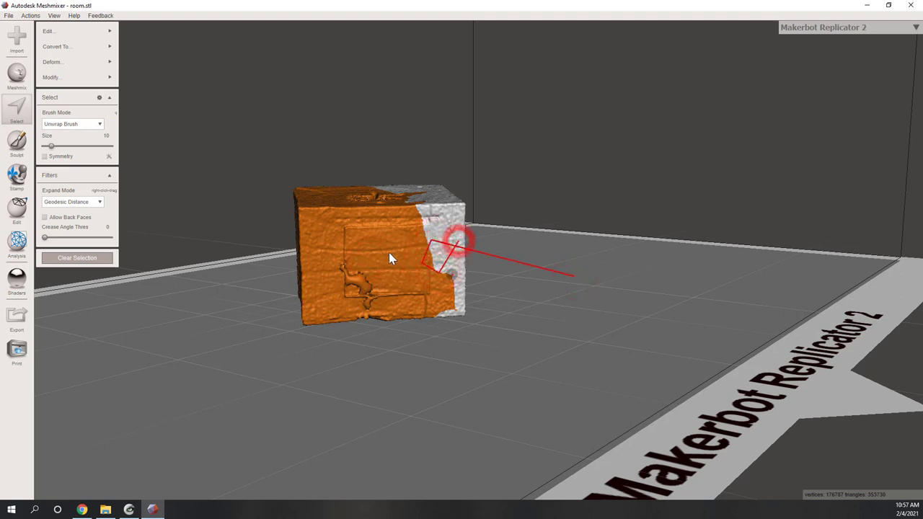
{"action": "double_click", "coordinate": [395, 272]}
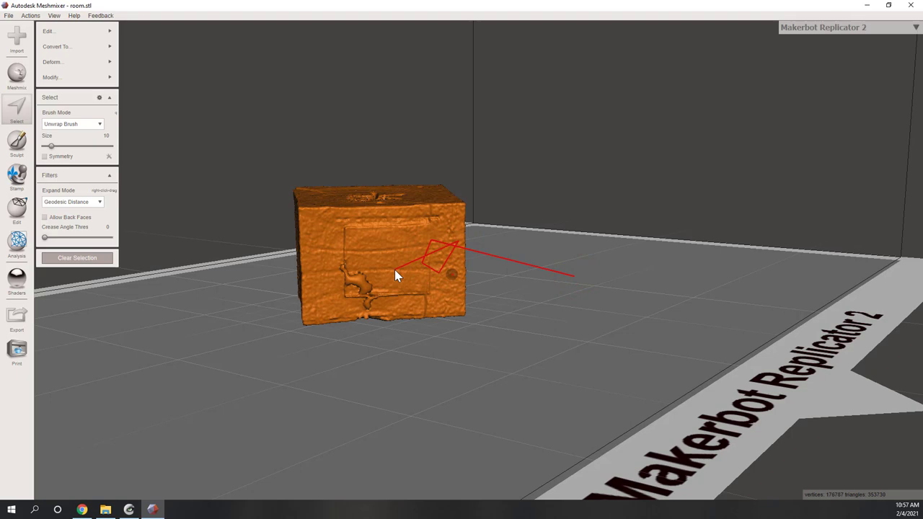
{"action": "key", "text": "Escape"}
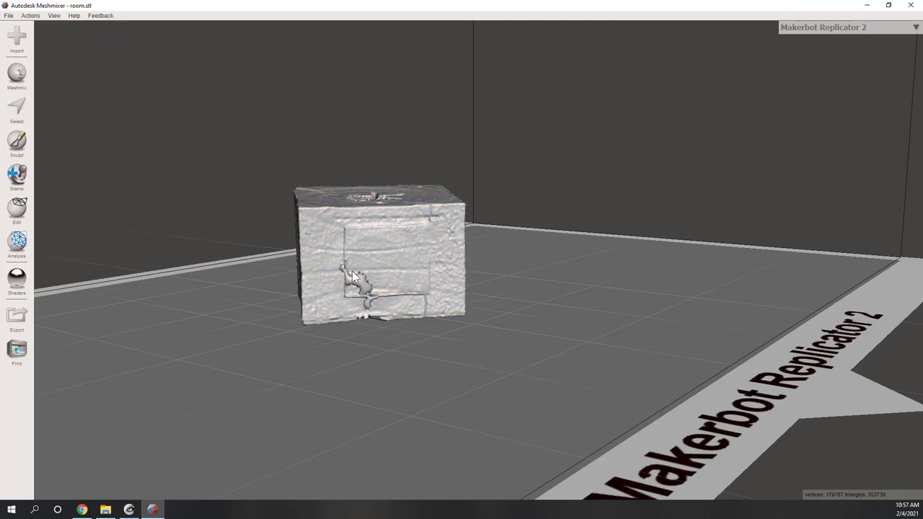
Step: Select a small patch of faces in the middle of the framed wall panel, delete it and inspect the opening
{"action": "right_click_drag", "start_coordinate": [392, 275], "coordinate": [391, 268]}
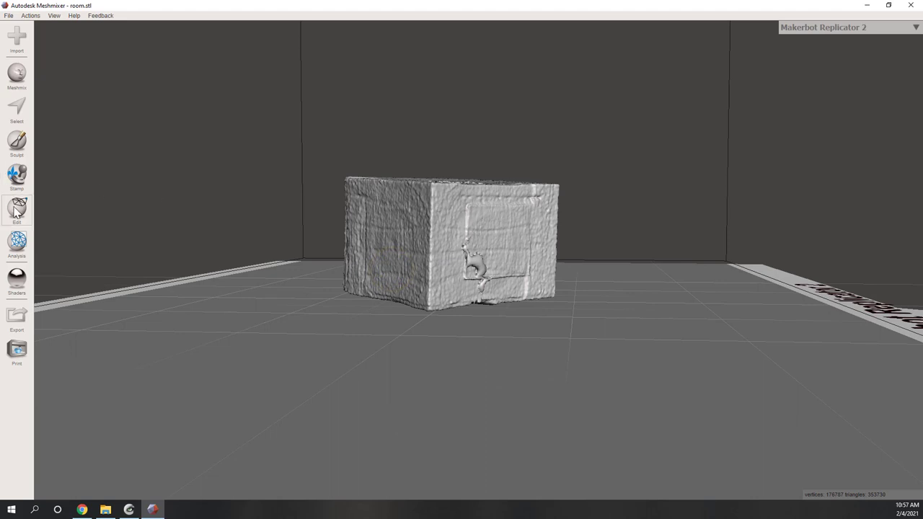
{"action": "left_click", "coordinate": [14, 112]}
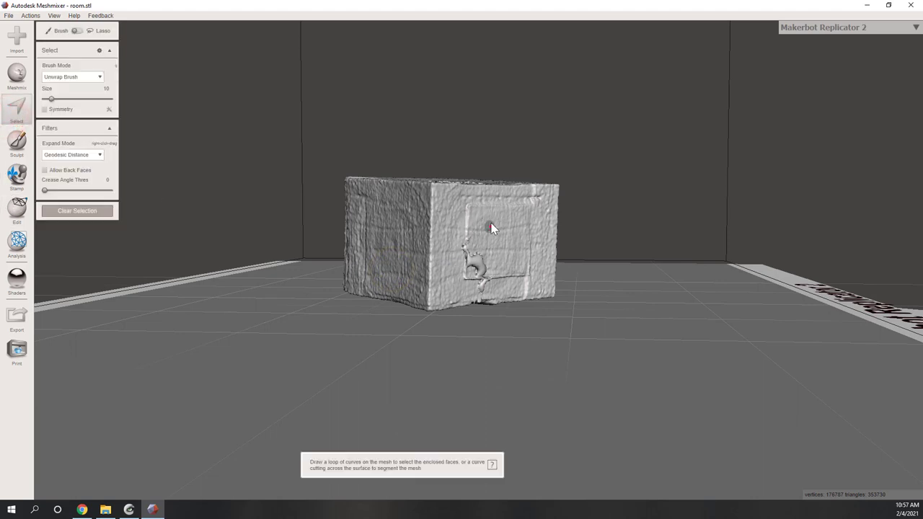
{"action": "left_click_drag", "start_coordinate": [491, 218], "coordinate": [502, 243]}
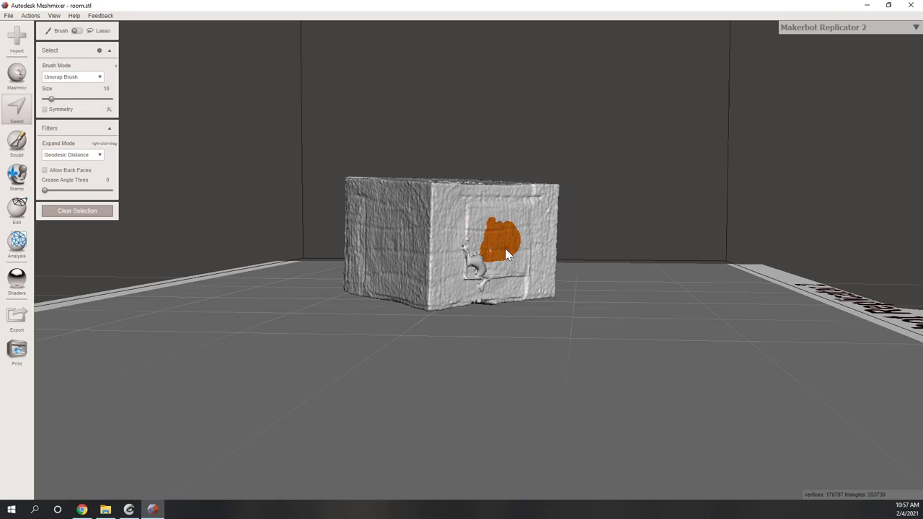
{"action": "key", "text": "Delete"}
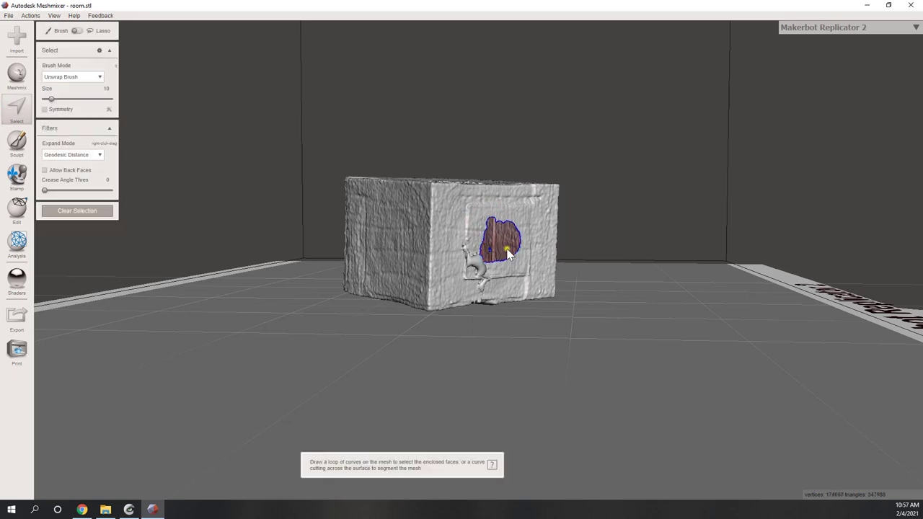
{"action": "right_click_drag", "start_coordinate": [507, 250], "coordinate": [387, 235]}
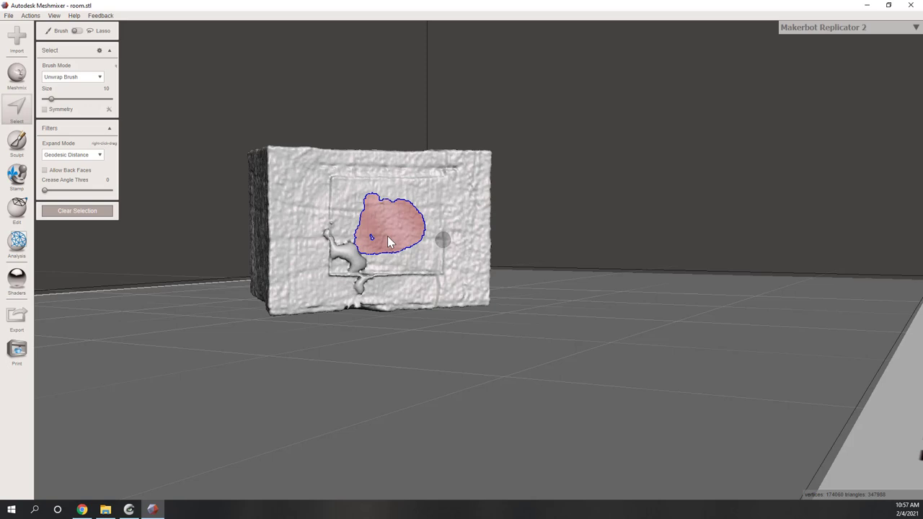
Step: Undo the deletion of the wall patch and clear the remaining selection on the room model
{"action": "key", "text": "ctrl+z"}
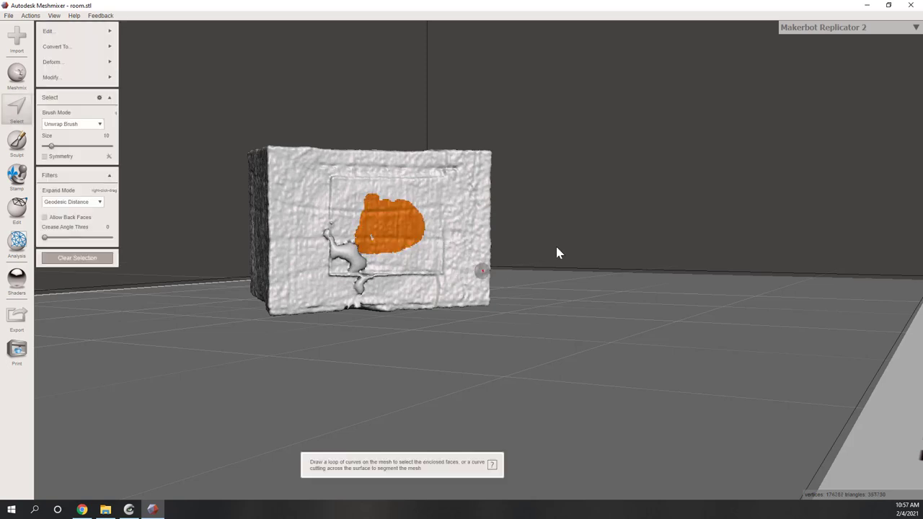
{"action": "scroll", "coordinate": [593, 220], "scroll_direction": "down", "scroll_amount": 5}
{"action": "left_click", "coordinate": [592, 220]}
{"action": "left_click", "coordinate": [409, 230]}
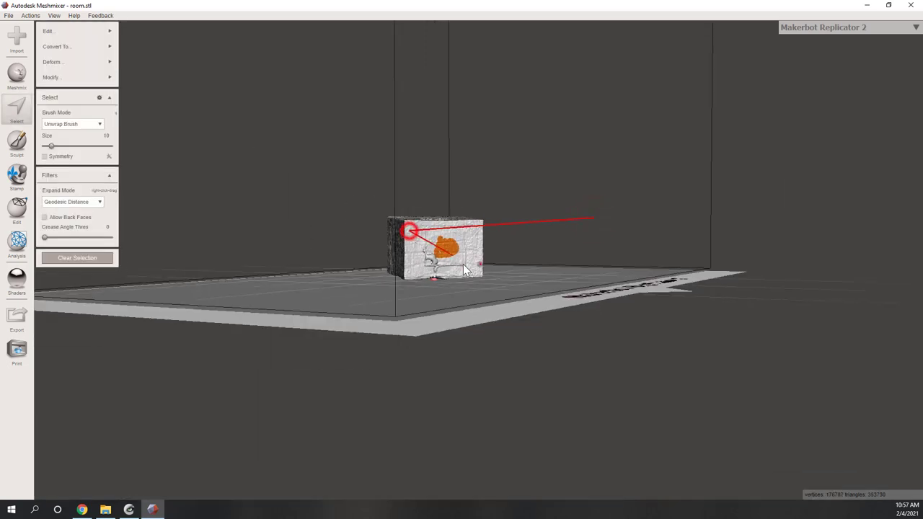
{"action": "left_click", "coordinate": [461, 263]}
{"action": "key", "text": "Escape"}
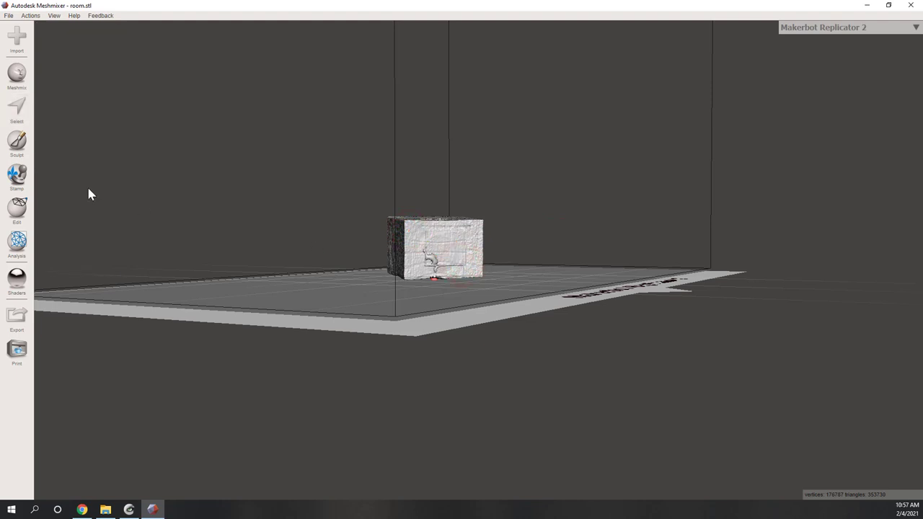
Step: Start the Sculpt tool and apply a short brush stroke to the irregular hole in the room's framed wall panel
{"action": "left_click", "coordinate": [17, 141]}
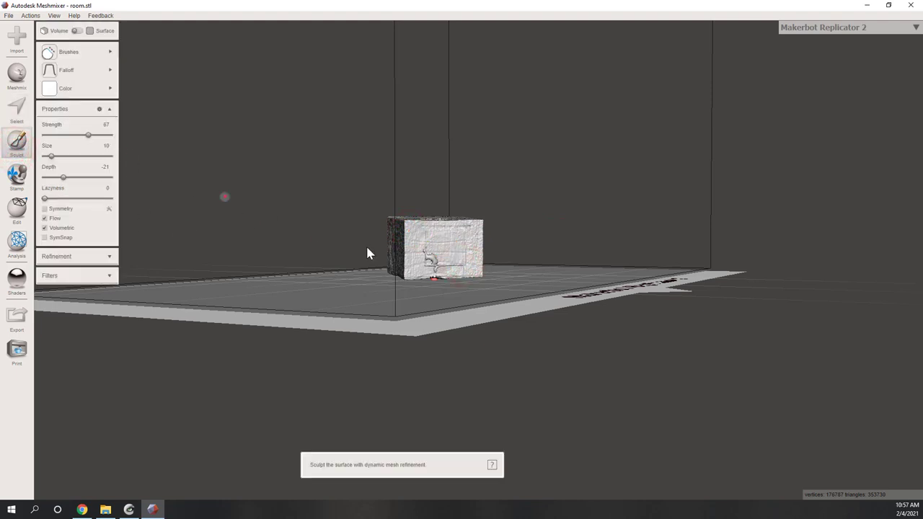
{"action": "right_click_drag", "start_coordinate": [367, 253], "coordinate": [409, 268]}
{"action": "left_click", "coordinate": [58, 70]}
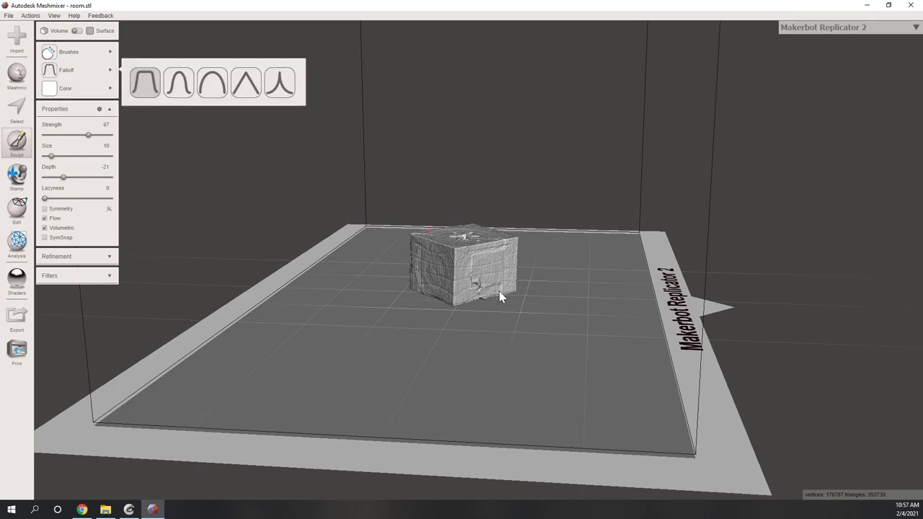
{"action": "right_click_drag", "start_coordinate": [499, 290], "coordinate": [515, 321]}
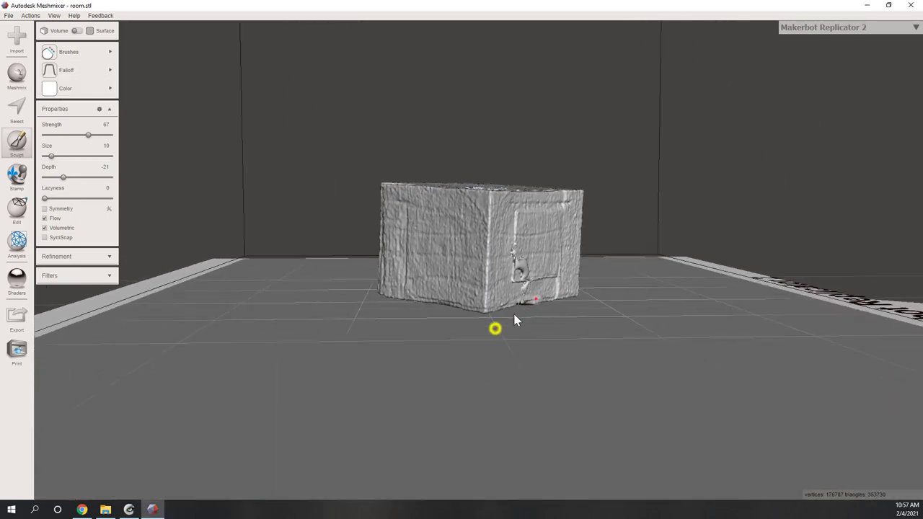
{"action": "scroll", "coordinate": [516, 320], "scroll_direction": "up", "scroll_amount": 6}
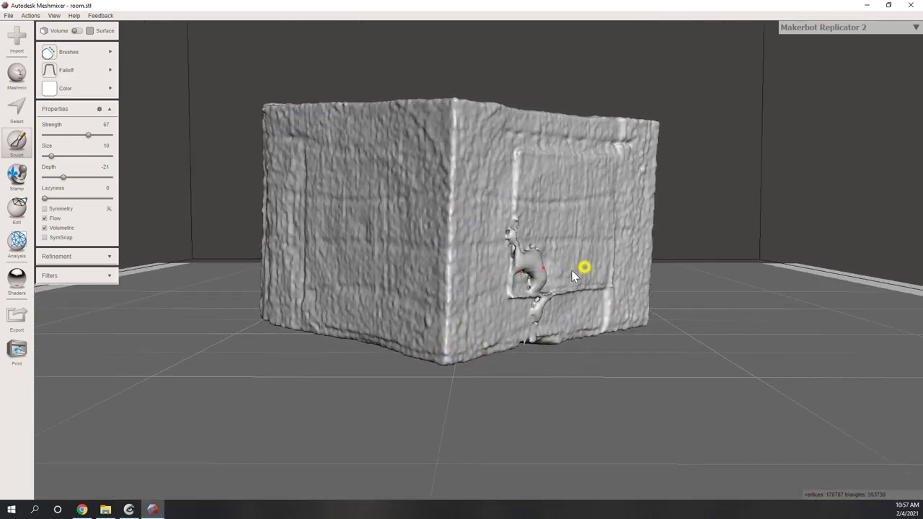
{"action": "right_click_drag", "start_coordinate": [573, 275], "coordinate": [523, 291]}
{"action": "scroll", "coordinate": [592, 251], "scroll_direction": "up", "scroll_amount": 2}
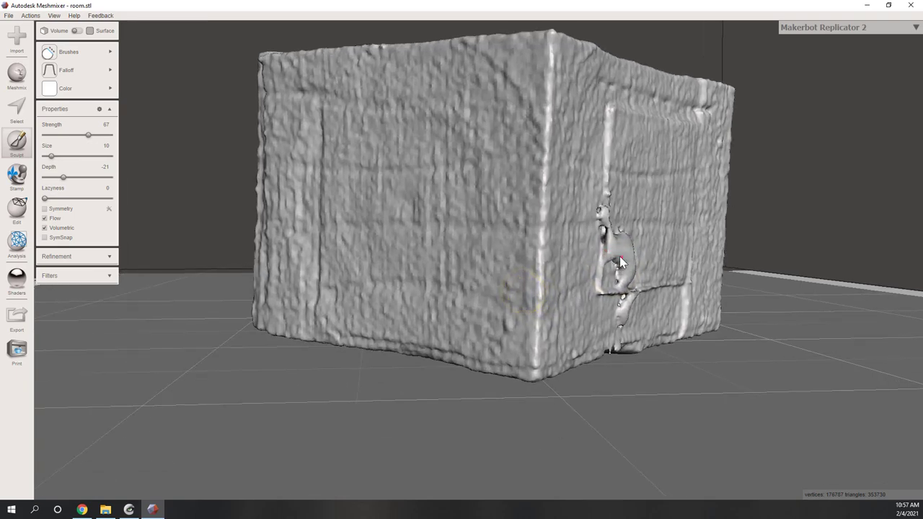
{"action": "left_click_drag", "start_coordinate": [620, 262], "coordinate": [616, 252]}
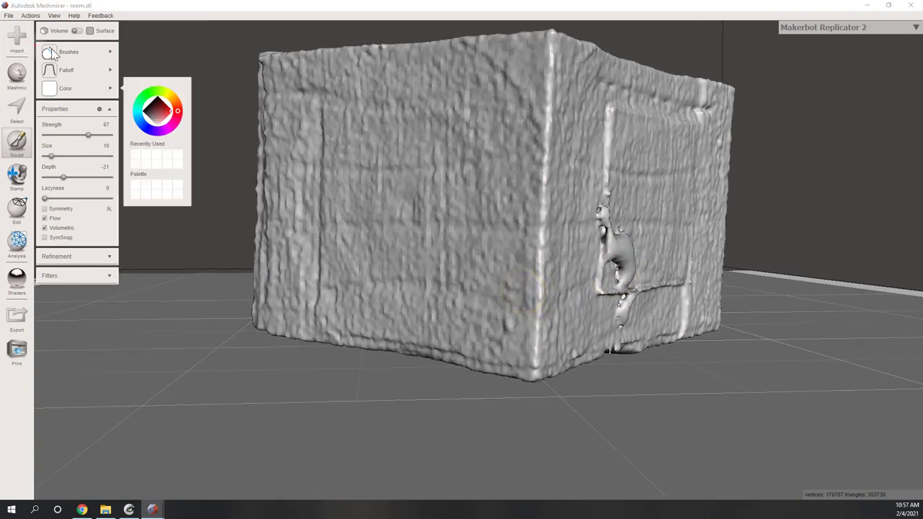
Step: Set the sculpt brush strength to 73 and brush over the upper end of the hole along the wall panel's edge
{"action": "mouse_move", "coordinate": [62, 50]}
{"action": "left_click", "coordinate": [261, 96]}
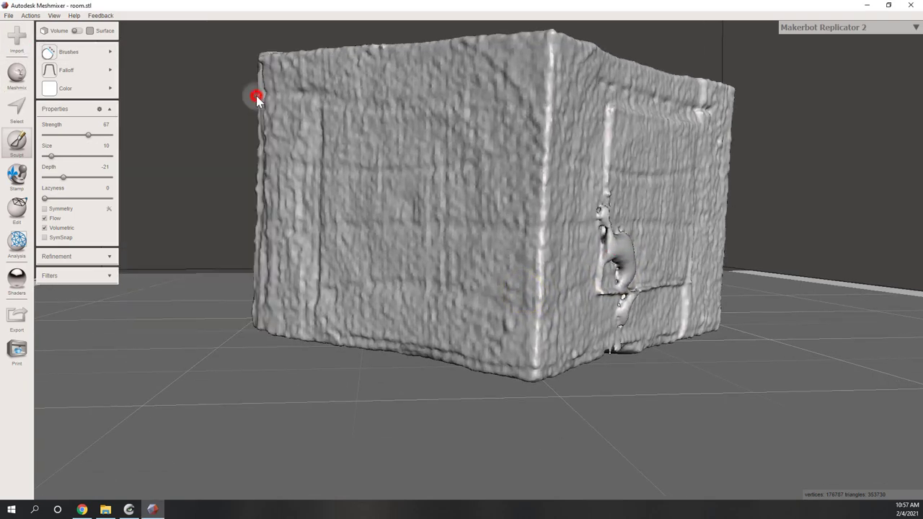
{"action": "left_click_drag", "start_coordinate": [92, 139], "coordinate": [87, 135]}
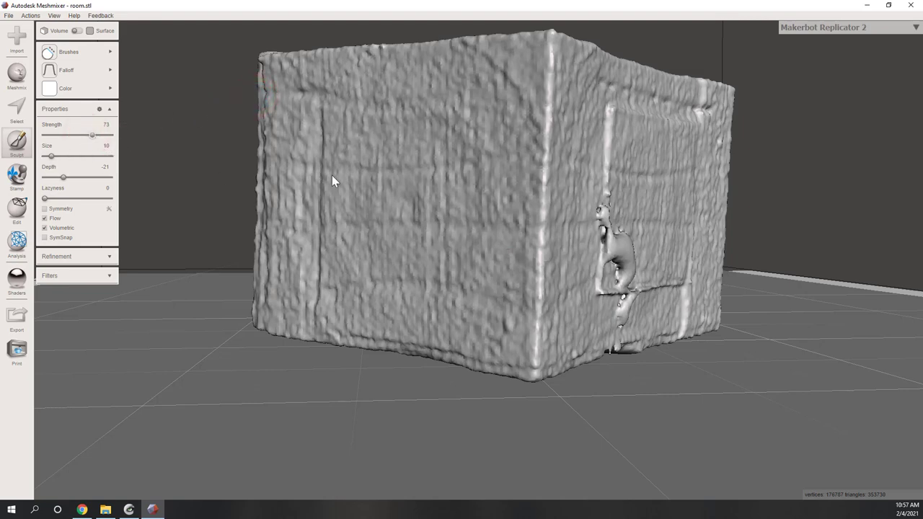
{"action": "scroll", "coordinate": [615, 236], "scroll_direction": "up", "scroll_amount": 4}
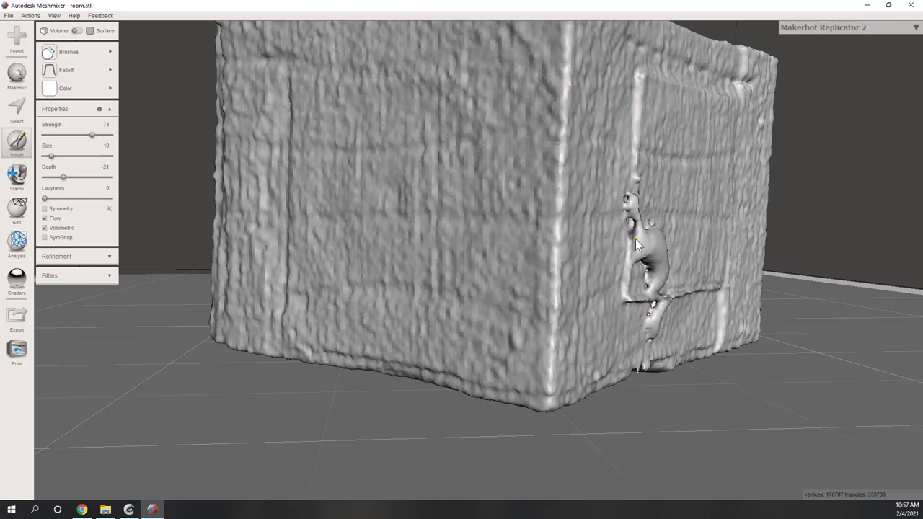
{"action": "right_click_drag", "start_coordinate": [635, 239], "coordinate": [466, 241]}
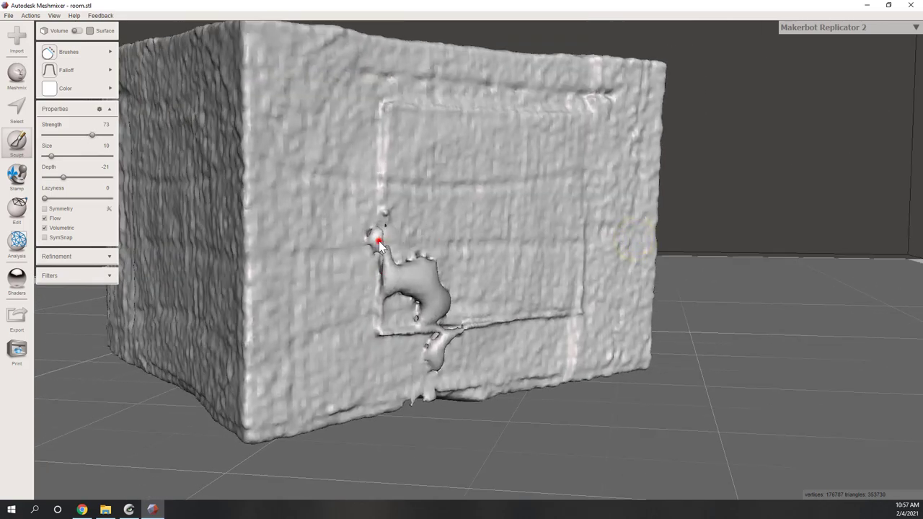
{"action": "mouse_move", "coordinate": [378, 241]}
{"action": "left_mouse_down"}
{"action": "mouse_move", "coordinate": [391, 277]}
{"action": "mouse_move", "coordinate": [421, 273]}
{"action": "left_mouse_up"}
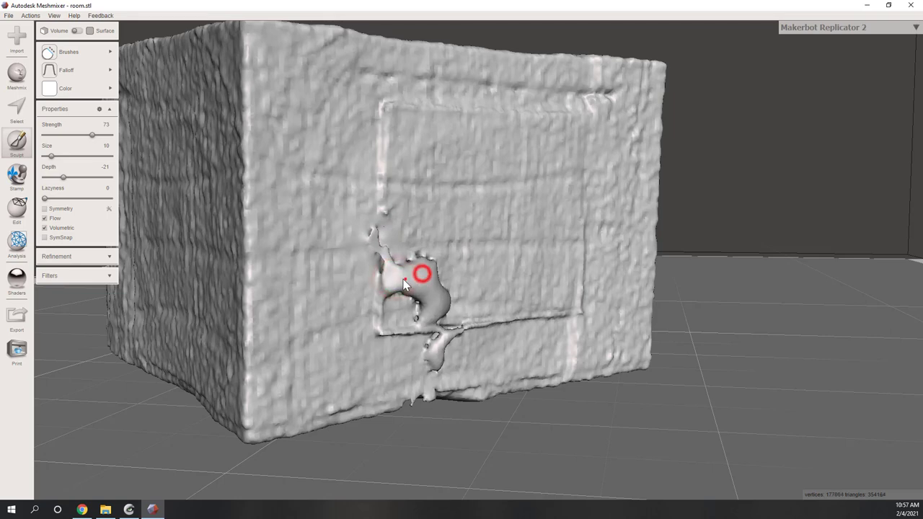
Step: Raise the sculpt brush strength to 83 and brush the middle of the damaged area on the wall panel
{"action": "left_click_drag", "start_coordinate": [92, 136], "coordinate": [99, 136]}
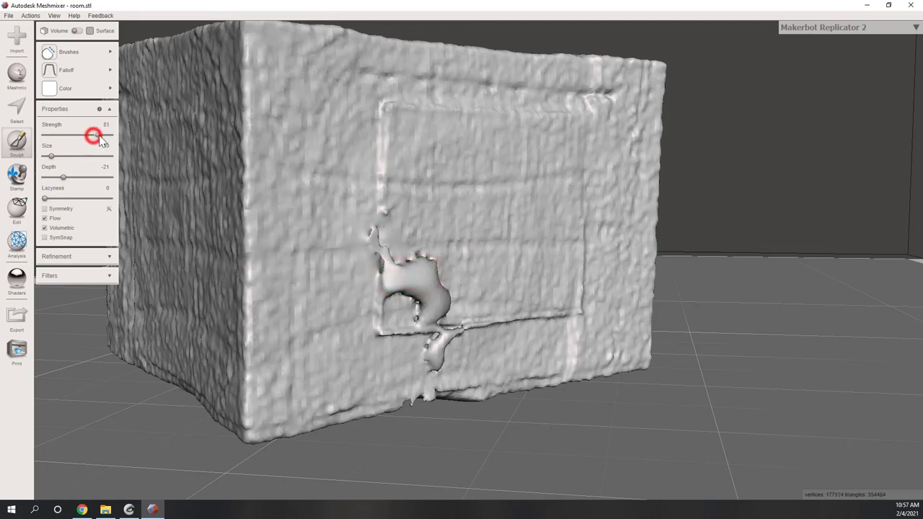
{"action": "left_click_drag", "start_coordinate": [396, 282], "coordinate": [397, 282]}
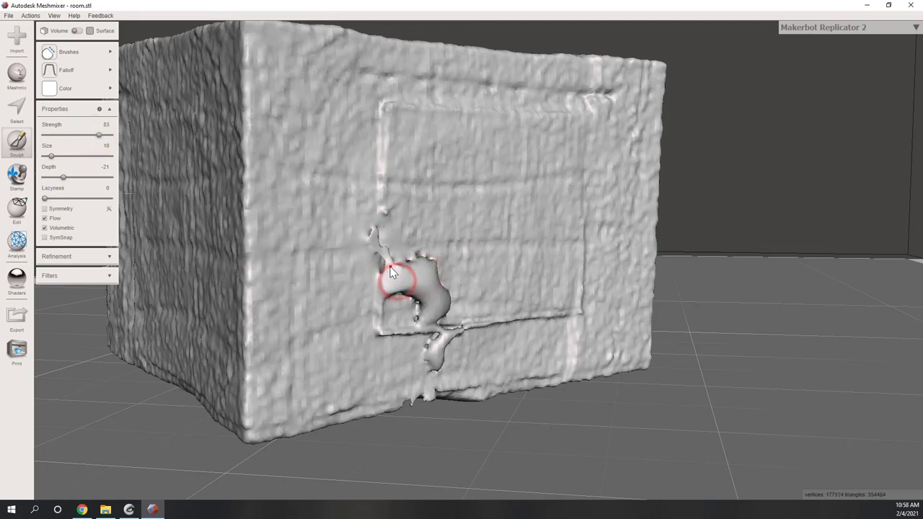
{"action": "right_click_drag", "start_coordinate": [392, 286], "coordinate": [437, 288]}
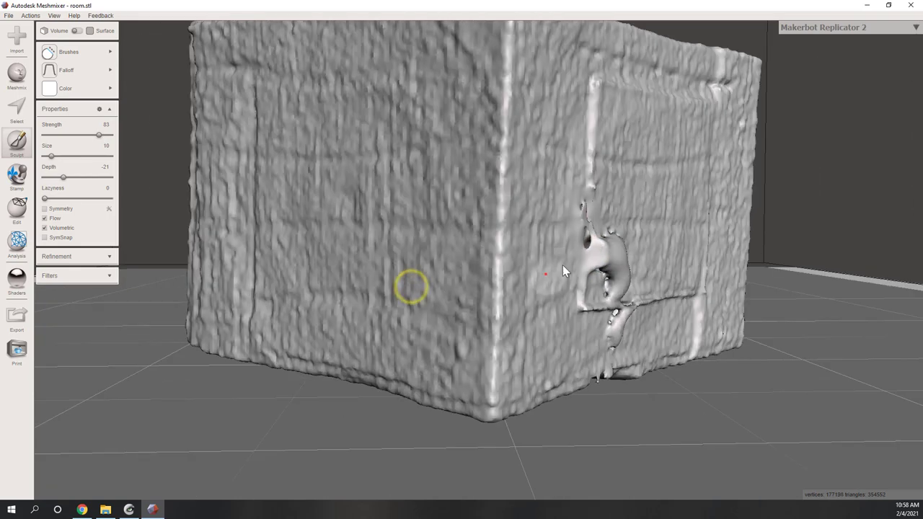
{"action": "mouse_move", "coordinate": [612, 244]}
{"action": "left_mouse_down"}
{"action": "mouse_move", "coordinate": [604, 258]}
{"action": "mouse_move", "coordinate": [609, 252]}
{"action": "left_mouse_up"}
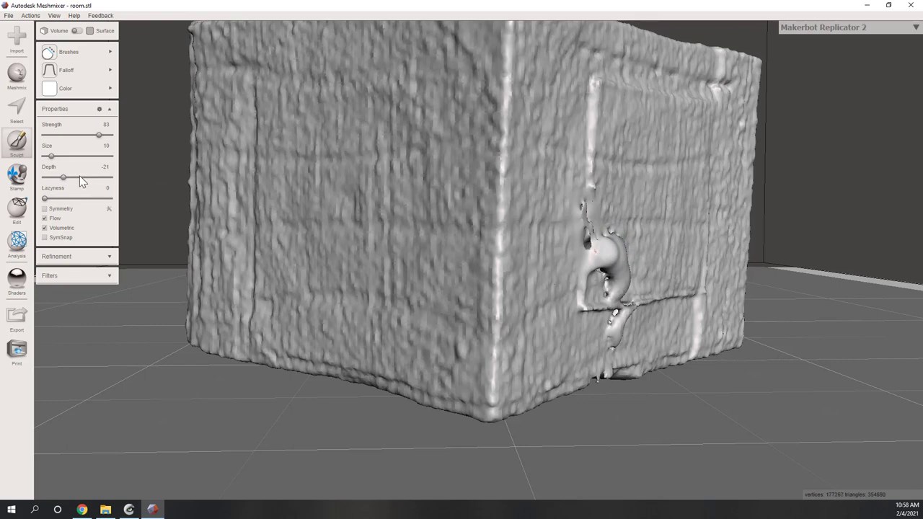
Step: Set the sculpt brush size to 15 and smooth the whole damaged area down to the wall's lower edge
{"action": "left_click_drag", "start_coordinate": [51, 156], "coordinate": [54, 156]}
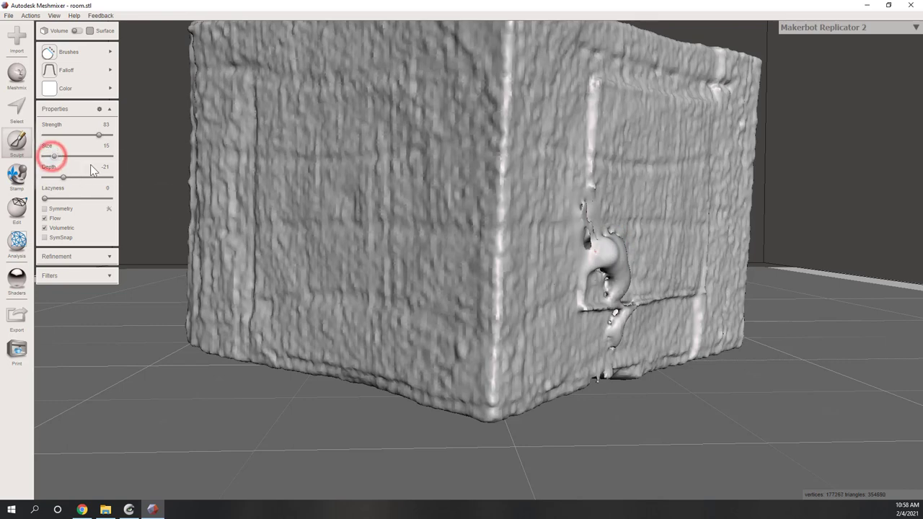
{"action": "mouse_move", "coordinate": [617, 258]}
{"action": "left_mouse_down"}
{"action": "mouse_move", "coordinate": [609, 259]}
{"action": "mouse_move", "coordinate": [613, 249]}
{"action": "mouse_move", "coordinate": [619, 319]}
{"action": "left_mouse_up"}
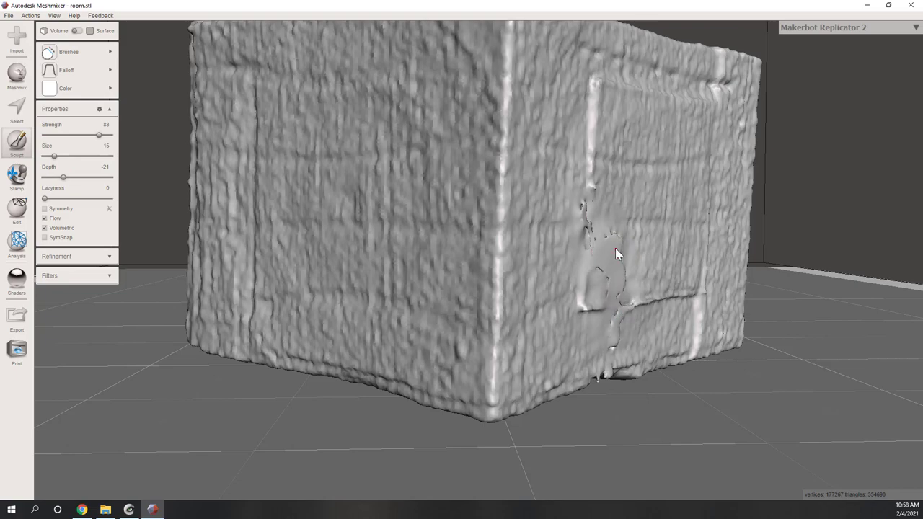
{"action": "right_click_drag", "start_coordinate": [624, 270], "coordinate": [574, 282]}
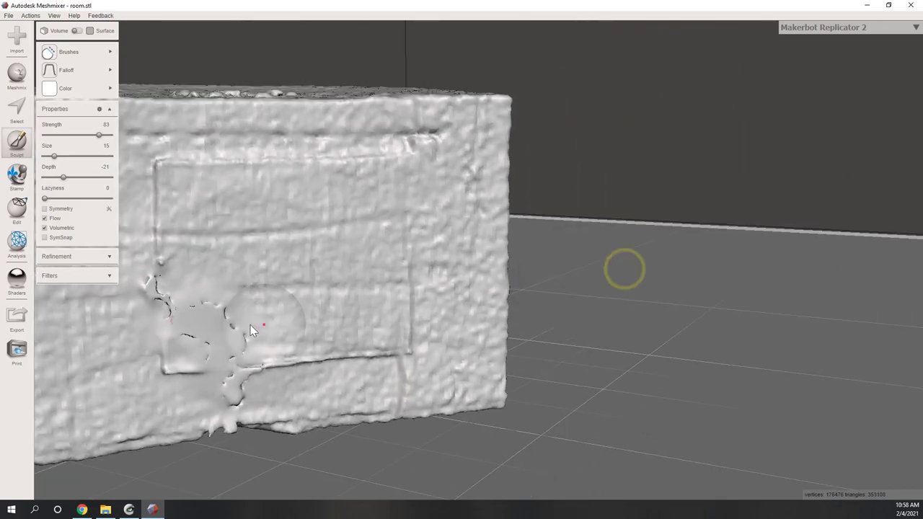
{"action": "mouse_move", "coordinate": [230, 322]}
{"action": "left_mouse_down"}
{"action": "mouse_move", "coordinate": [208, 305]}
{"action": "mouse_move", "coordinate": [231, 340]}
{"action": "left_mouse_up"}
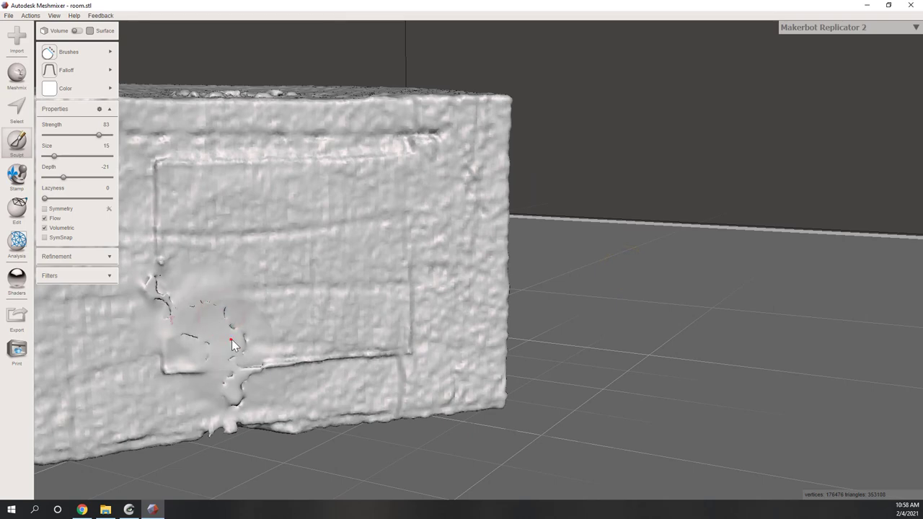
{"action": "mouse_move", "coordinate": [242, 373]}
{"action": "left_mouse_down"}
{"action": "mouse_move", "coordinate": [237, 401]}
{"action": "mouse_move", "coordinate": [199, 334]}
{"action": "mouse_move", "coordinate": [155, 284]}
{"action": "mouse_move", "coordinate": [181, 324]}
{"action": "left_mouse_up"}
Step: Inspect the sculpted room model from several sides, including the damaged area in the middle of its upper face
{"action": "mouse_move", "coordinate": [227, 346]}
{"action": "right_mouse_down"}
{"action": "mouse_move", "coordinate": [328, 342]}
{"action": "mouse_move", "coordinate": [288, 340]}
{"action": "mouse_move", "coordinate": [465, 364]}
{"action": "right_mouse_up"}
{"action": "scroll", "coordinate": [481, 336], "scroll_direction": "down", "scroll_amount": 5}
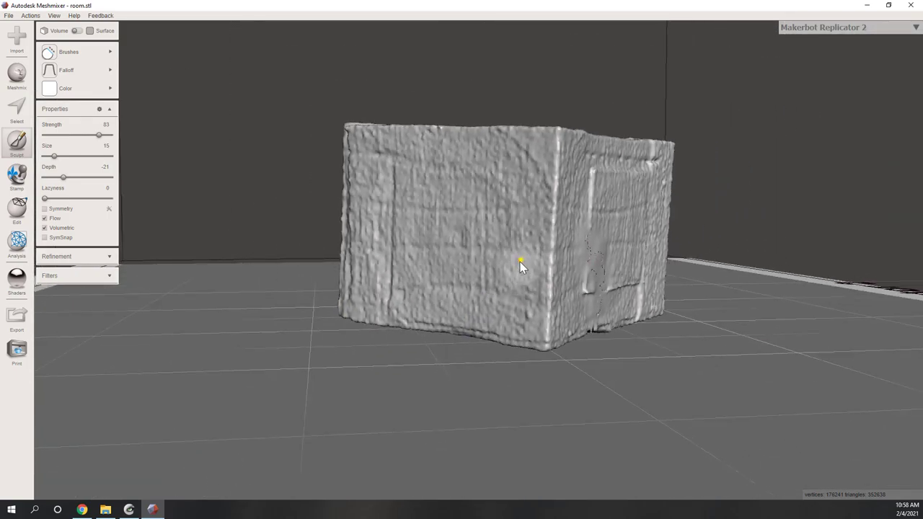
{"action": "right_click_drag", "start_coordinate": [521, 261], "coordinate": [517, 322]}
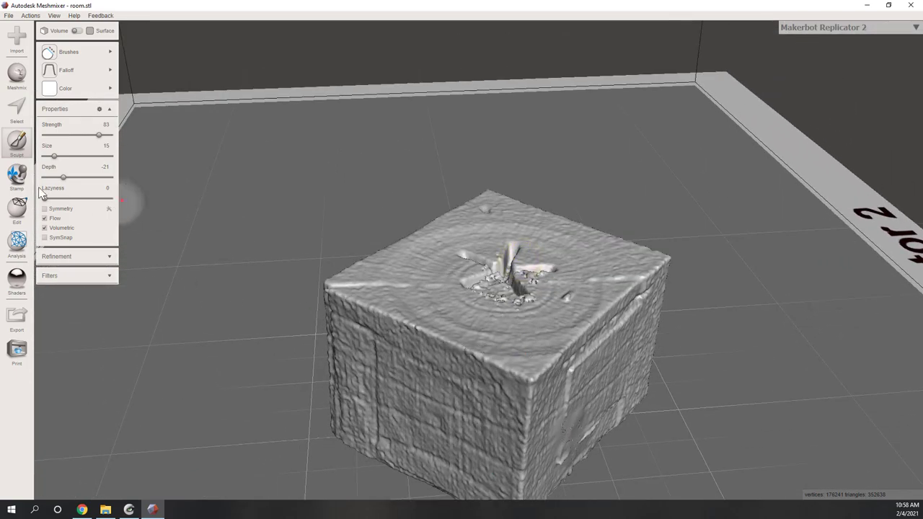
{"action": "left_click", "coordinate": [15, 139]}
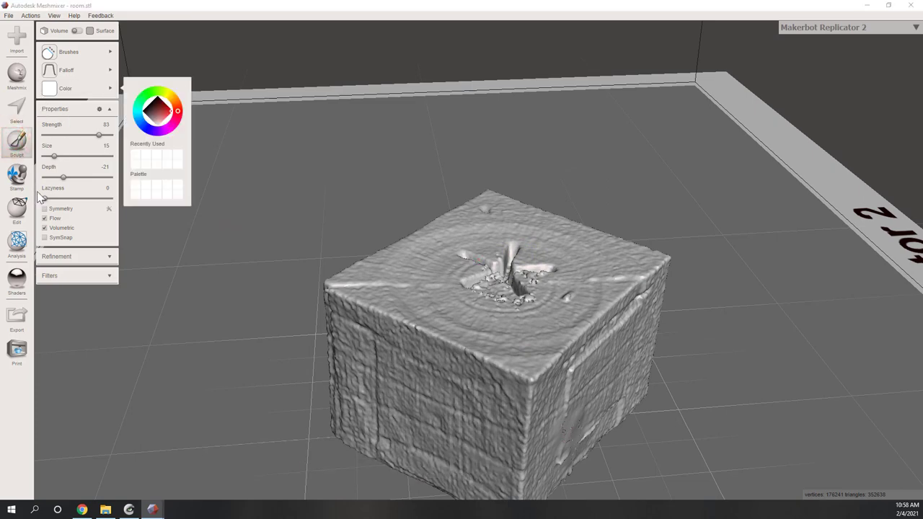
{"action": "left_click", "coordinate": [202, 8]}
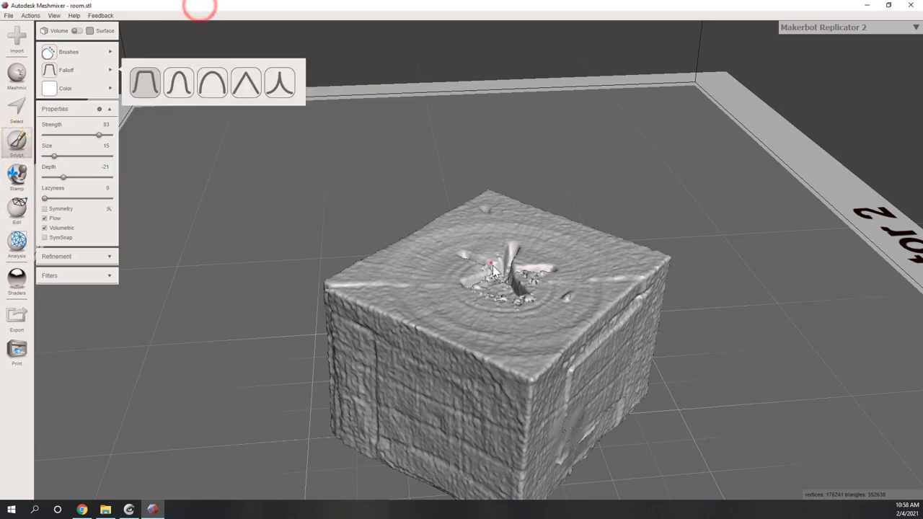
{"action": "scroll", "coordinate": [507, 358], "scroll_direction": "down", "scroll_amount": 2}
{"action": "right_click_drag", "start_coordinate": [507, 359], "coordinate": [533, 345]}
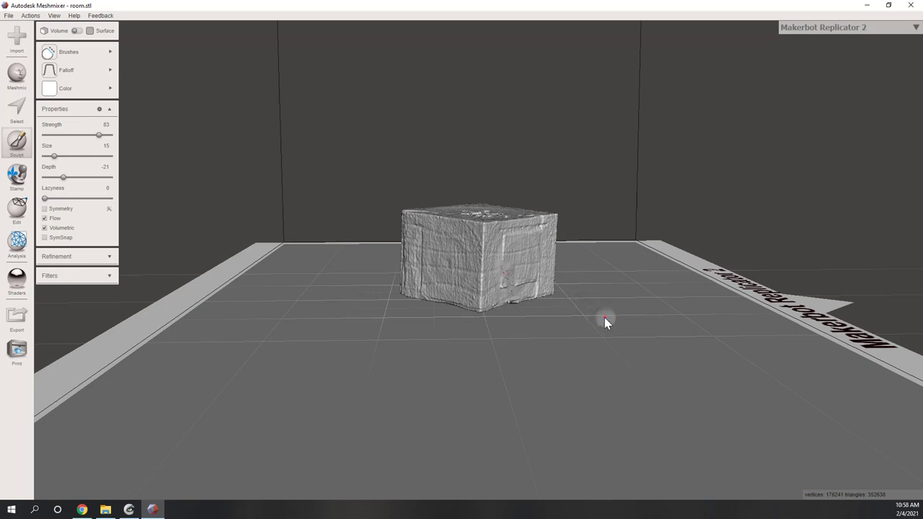
{"action": "scroll", "coordinate": [604, 317], "scroll_direction": "down", "scroll_amount": 5}
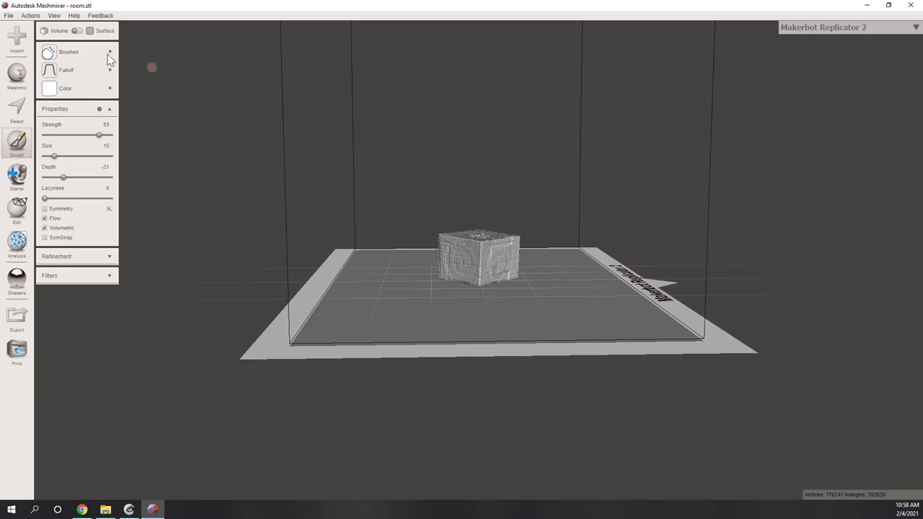
Step: Export the mesh to the lab12 folder as room.obj in OBJ Format with Per-Vertex Color
{"action": "left_click", "coordinate": [9, 16]}
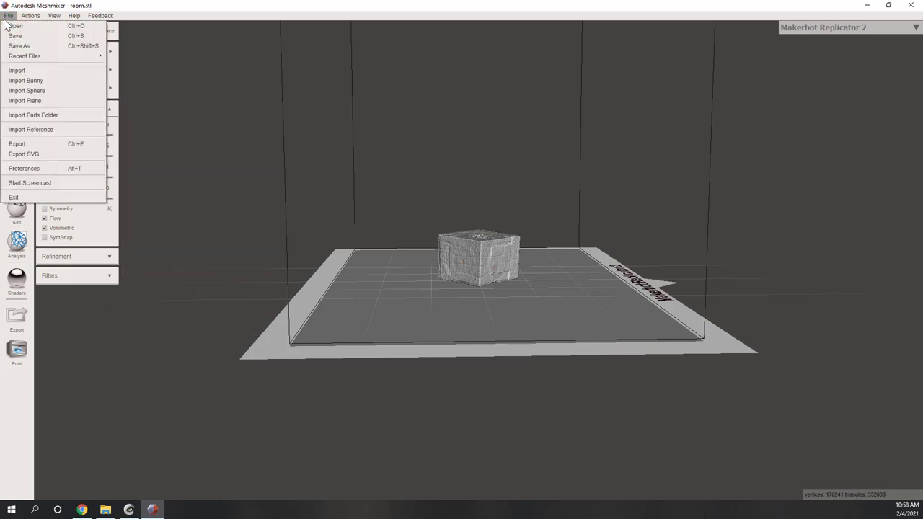
{"action": "left_click", "coordinate": [17, 144]}
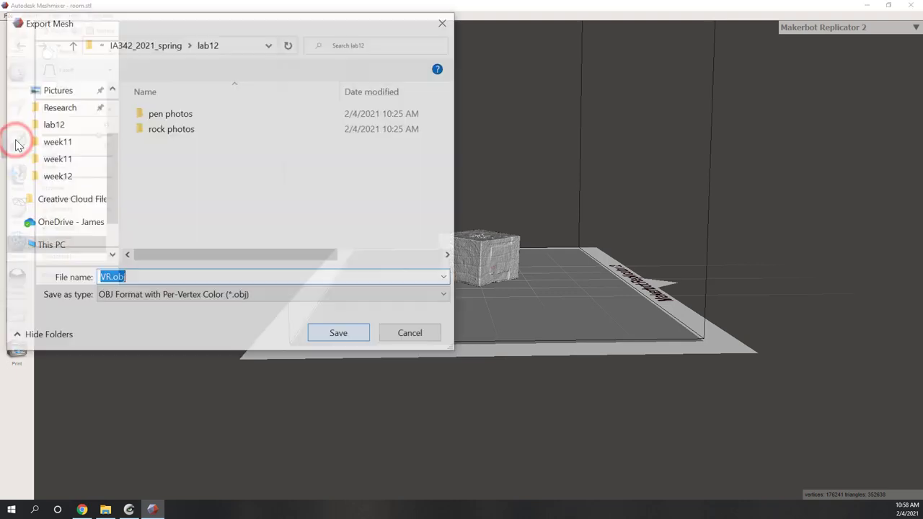
{"action": "left_click", "coordinate": [137, 300]}
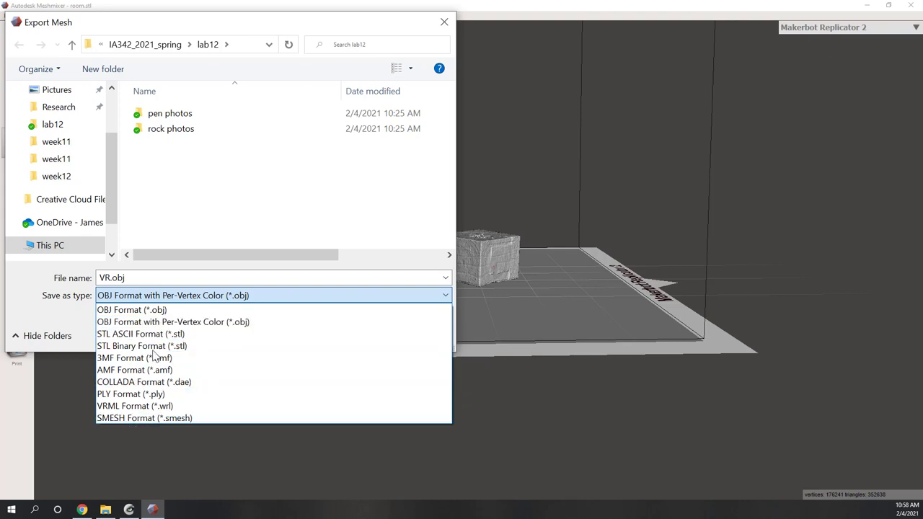
{"action": "left_click", "coordinate": [155, 324]}
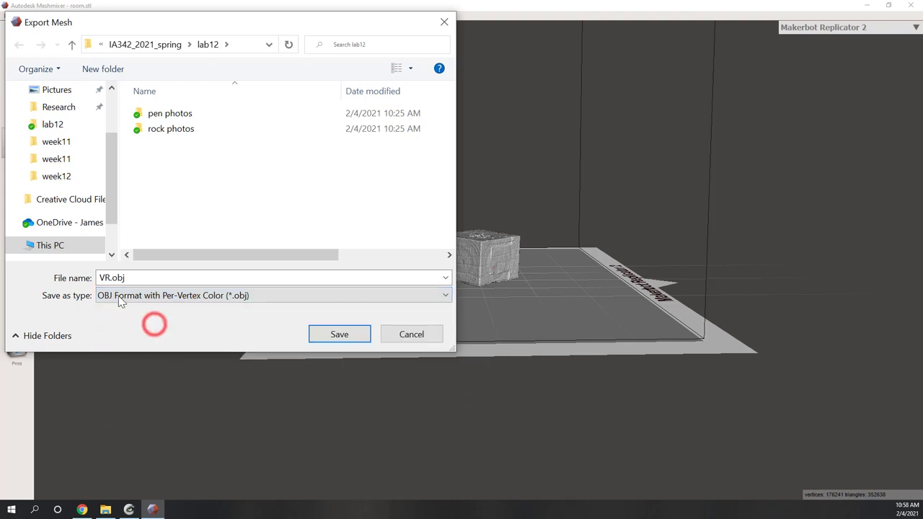
{"action": "left_click", "coordinate": [109, 277]}
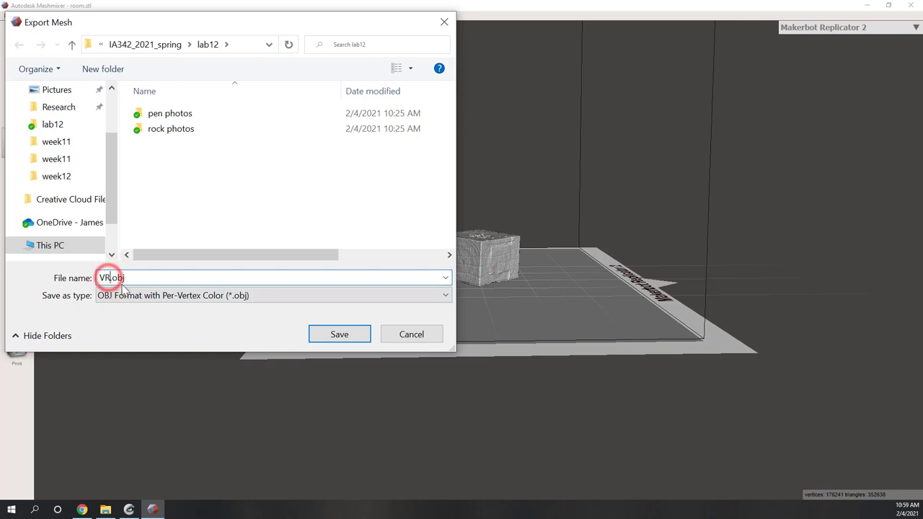
{"action": "key", "text": "BackSpace"}
{"action": "key", "text": "BackSpace"}
{"action": "type", "text": "room"}
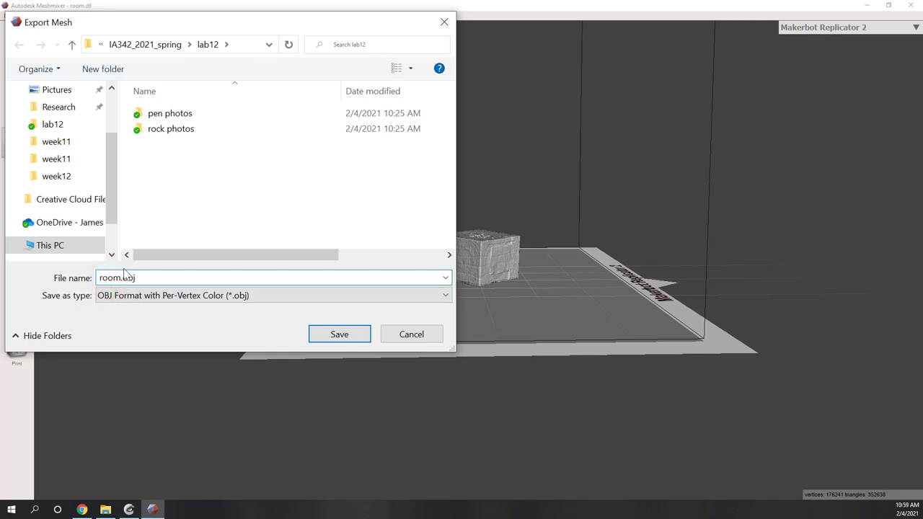
{"action": "left_click", "coordinate": [173, 203]}
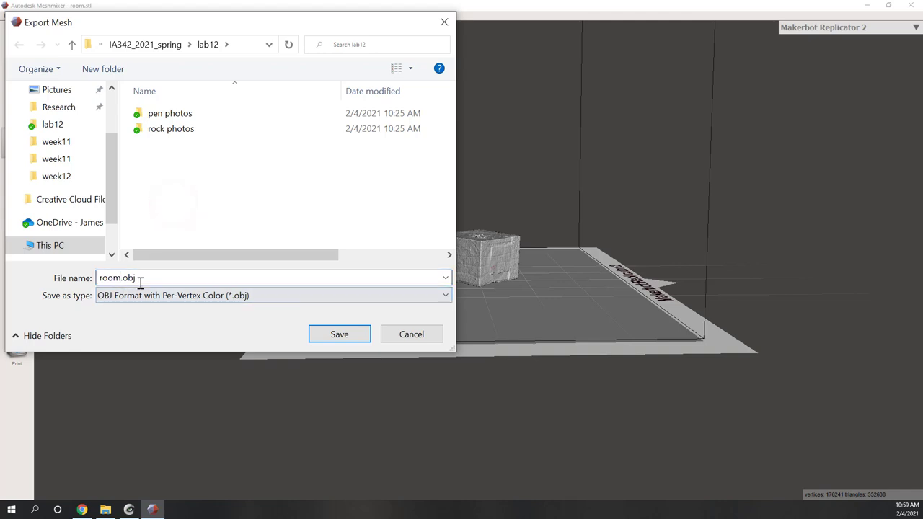
{"action": "left_click", "coordinate": [336, 334]}
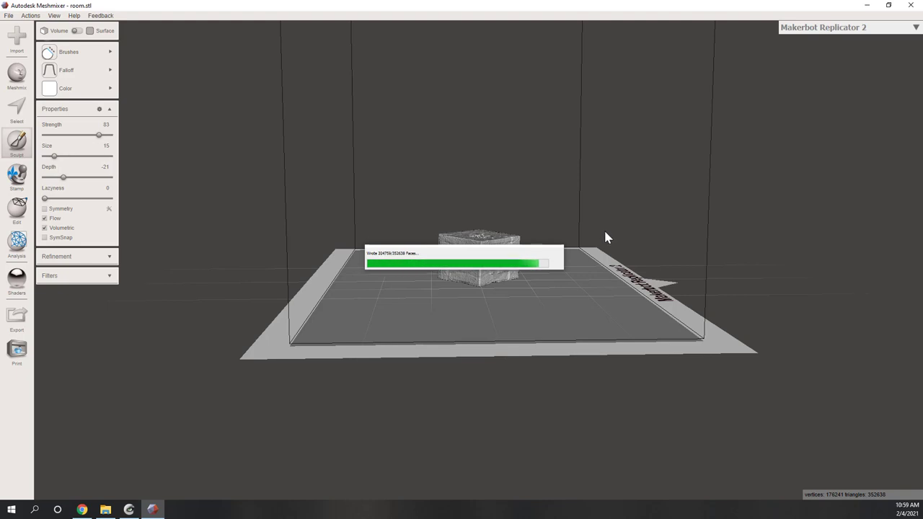
Step: Switch to File Explorer and select the exported room.obj in the lab12 folder
{"action": "key", "text": "alt+Tab"}
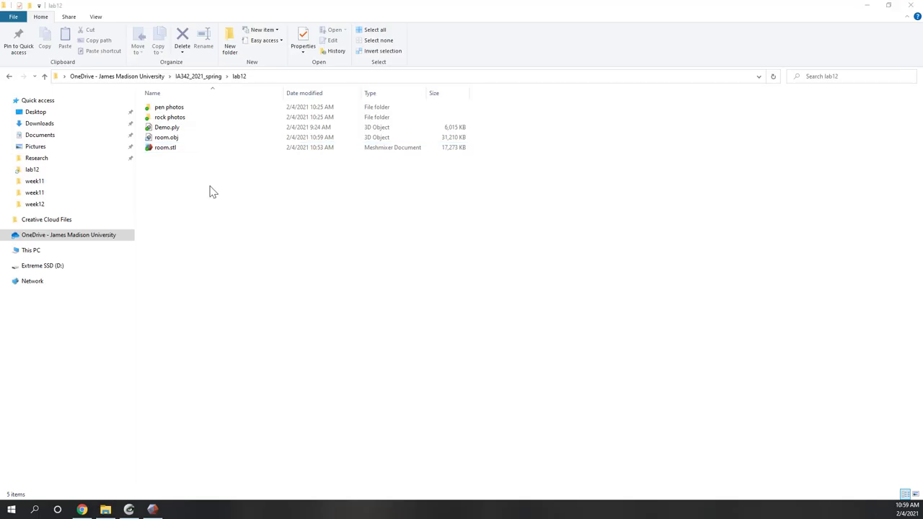
{"action": "left_click", "coordinate": [178, 139]}
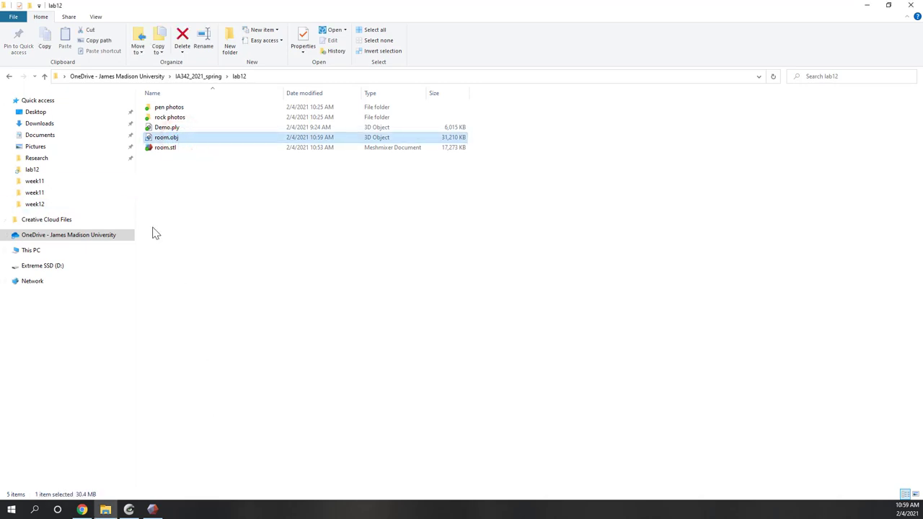
Step: Open room.obj from the lab12 folder in 3D Viewer, inspect the model from several sides, and close the viewer
{"action": "left_click", "coordinate": [167, 139]}
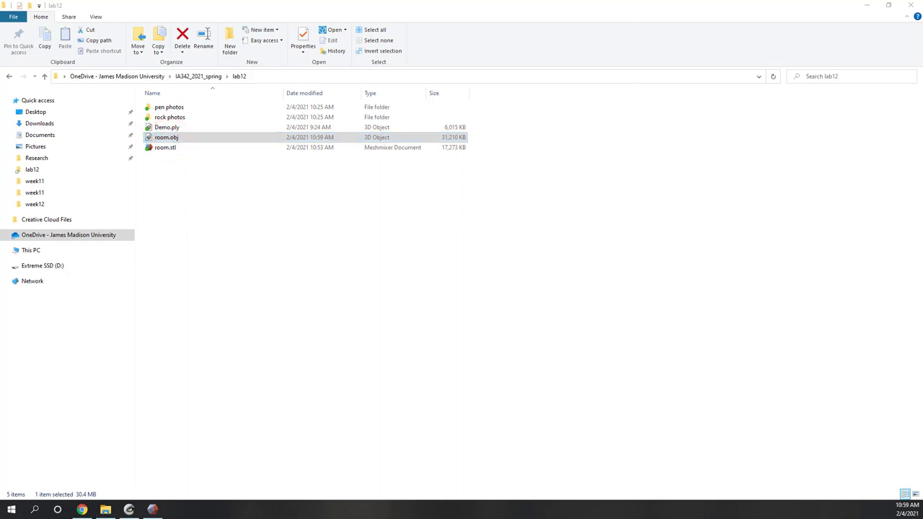
{"action": "left_click_drag", "start_coordinate": [778, 116], "coordinate": [540, 96]}
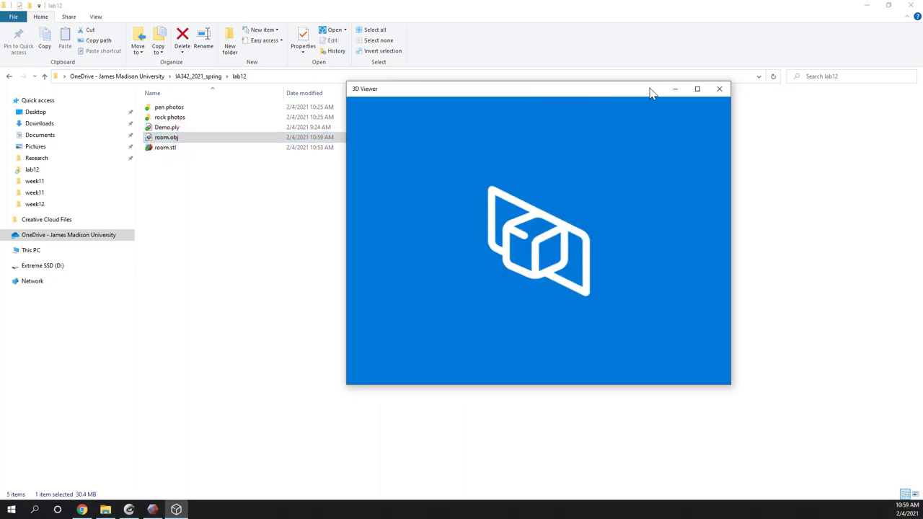
{"action": "left_click", "coordinate": [697, 89]}
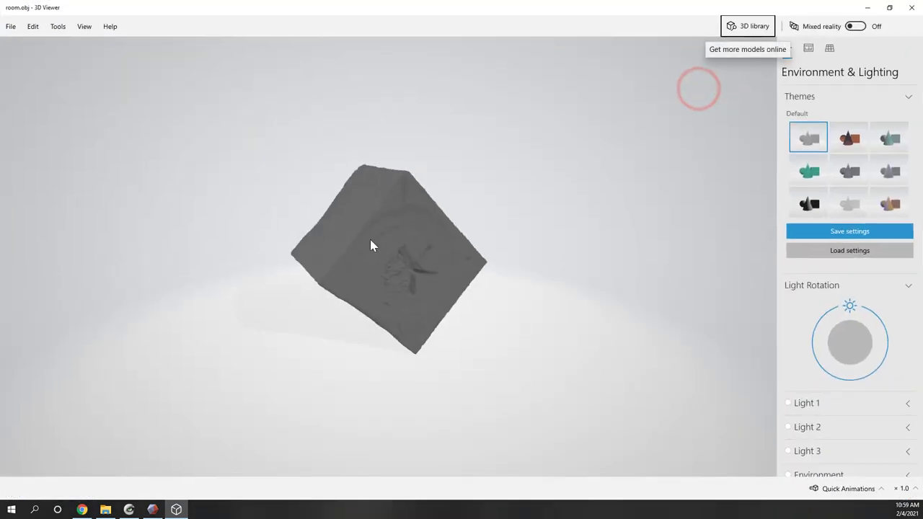
{"action": "left_click_drag", "start_coordinate": [374, 196], "coordinate": [401, 303]}
{"action": "left_click_drag", "start_coordinate": [406, 165], "coordinate": [531, 220]}
{"action": "left_click_drag", "start_coordinate": [519, 183], "coordinate": [435, 180]}
{"action": "right_click_drag", "start_coordinate": [403, 261], "coordinate": [416, 351]}
{"action": "left_click_drag", "start_coordinate": [338, 328], "coordinate": [426, 328]}
{"action": "scroll", "coordinate": [424, 221], "scroll_direction": "up", "scroll_amount": 5}
{"action": "mouse_move", "coordinate": [462, 183]}
{"action": "left_mouse_down"}
{"action": "mouse_move", "coordinate": [411, 293]}
{"action": "mouse_move", "coordinate": [474, 247]}
{"action": "mouse_move", "coordinate": [469, 235]}
{"action": "mouse_move", "coordinate": [480, 328]}
{"action": "left_mouse_up"}
{"action": "left_click", "coordinate": [911, 7]}
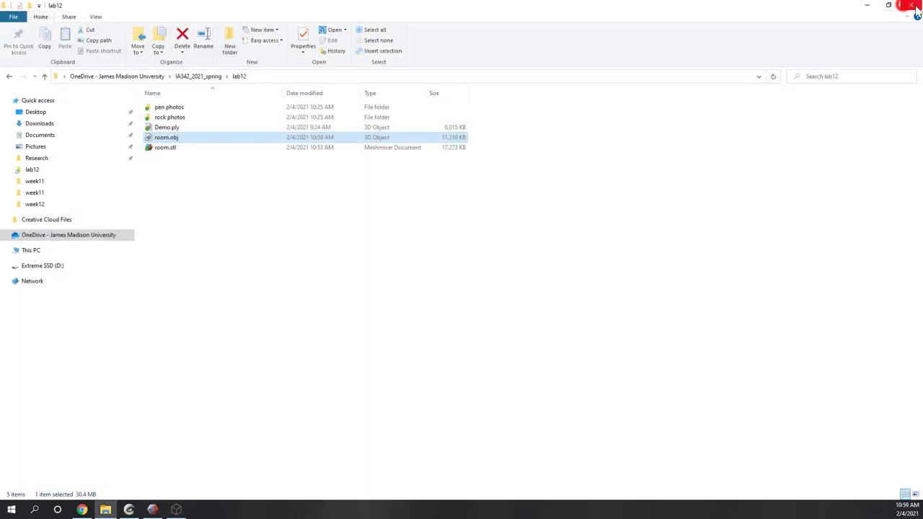
Step: Close MeshLab and Meshmixer, discarding the unsaved changes to the Meshmixer document
{"action": "left_click", "coordinate": [257, 281]}
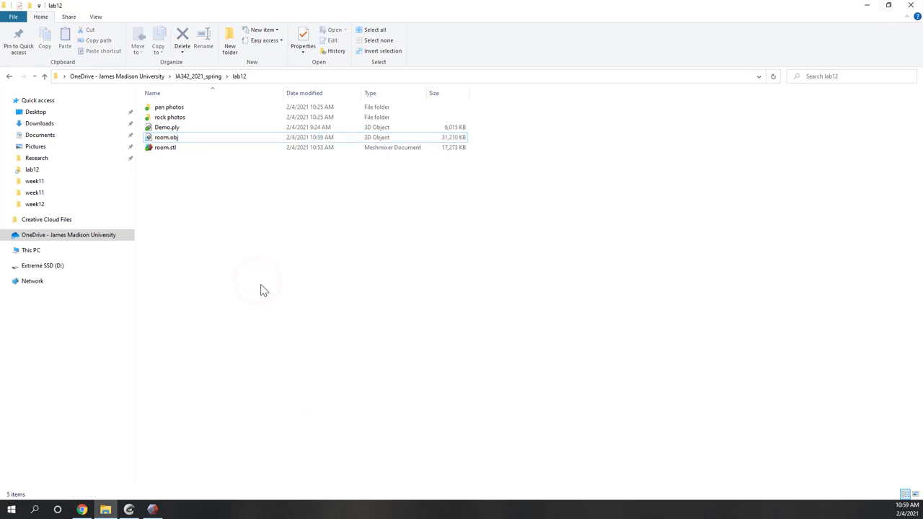
{"action": "left_click", "coordinate": [128, 509]}
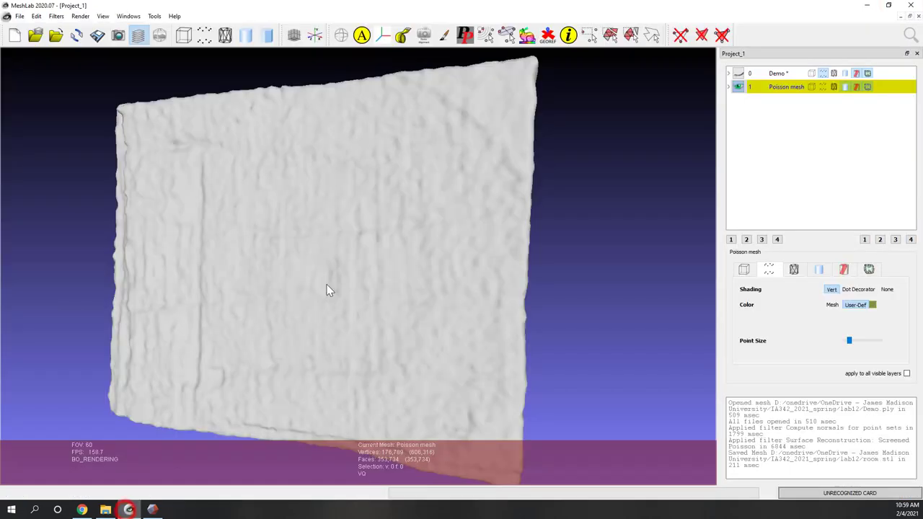
{"action": "left_click", "coordinate": [911, 5]}
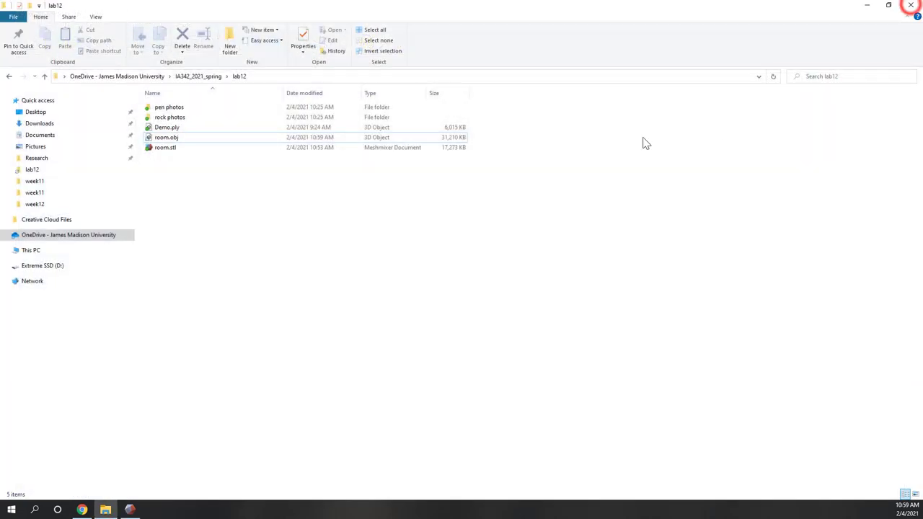
{"action": "left_click", "coordinate": [130, 510]}
{"action": "left_click", "coordinate": [910, 5]}
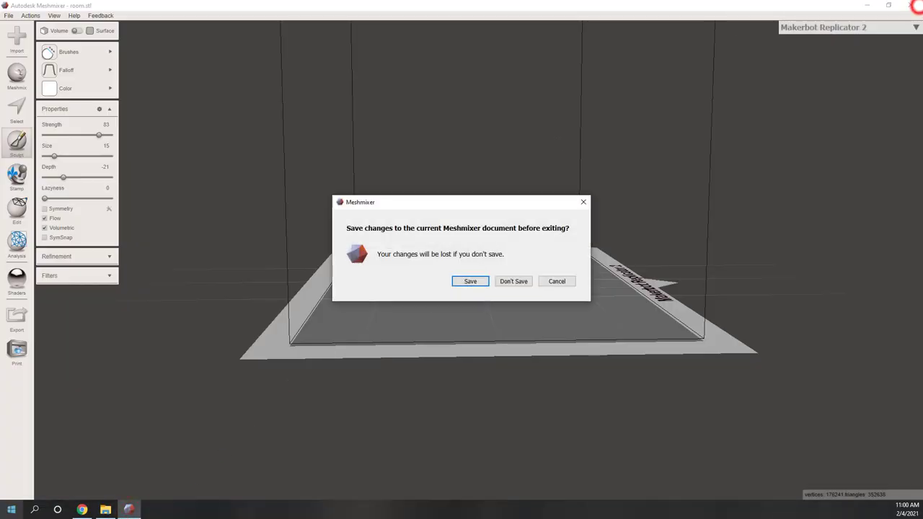
{"action": "left_click", "coordinate": [516, 281]}
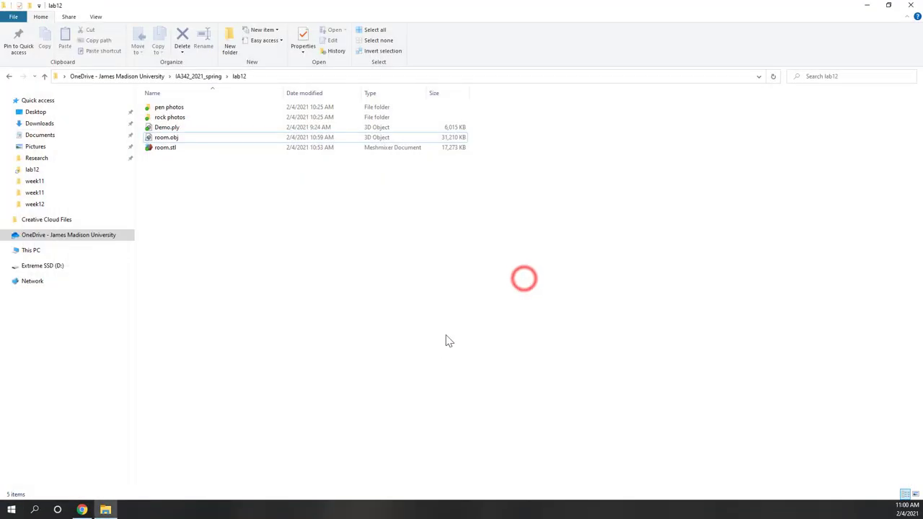
Step: Switch to Chrome and sign in to the Autodesk Education Community site with the saved account credentials
{"action": "left_click", "coordinate": [82, 510]}
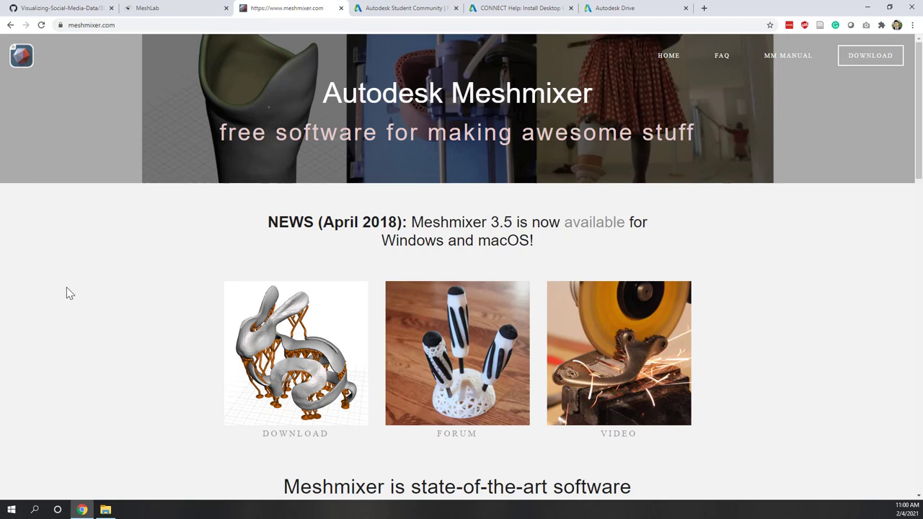
{"action": "left_click", "coordinate": [397, 13]}
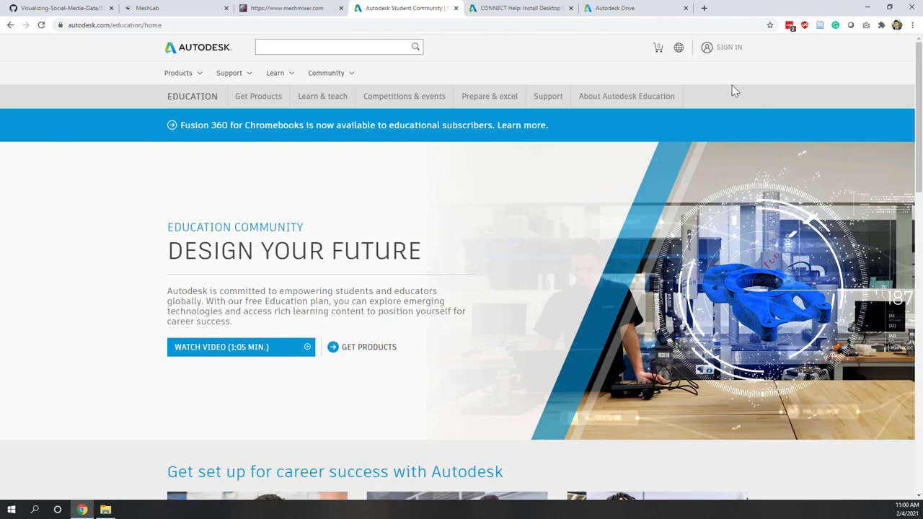
{"action": "left_click", "coordinate": [721, 46]}
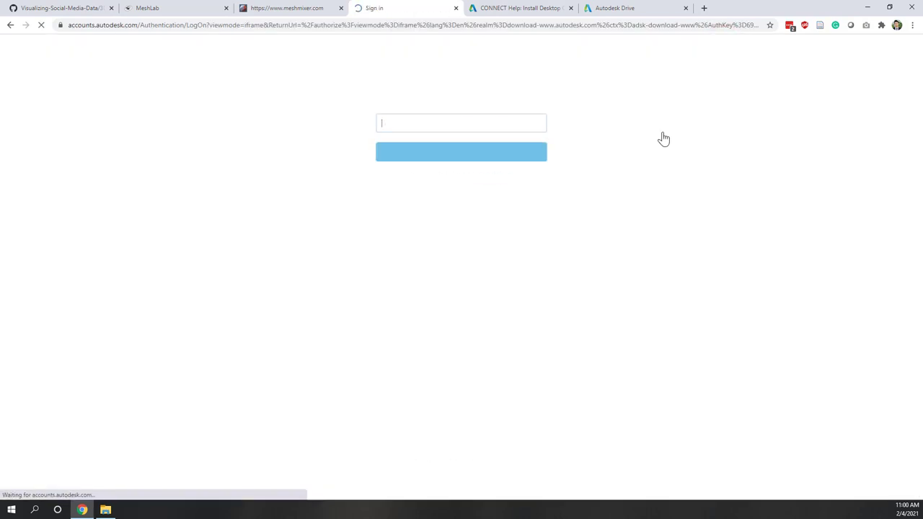
{"action": "left_click", "coordinate": [460, 152]}
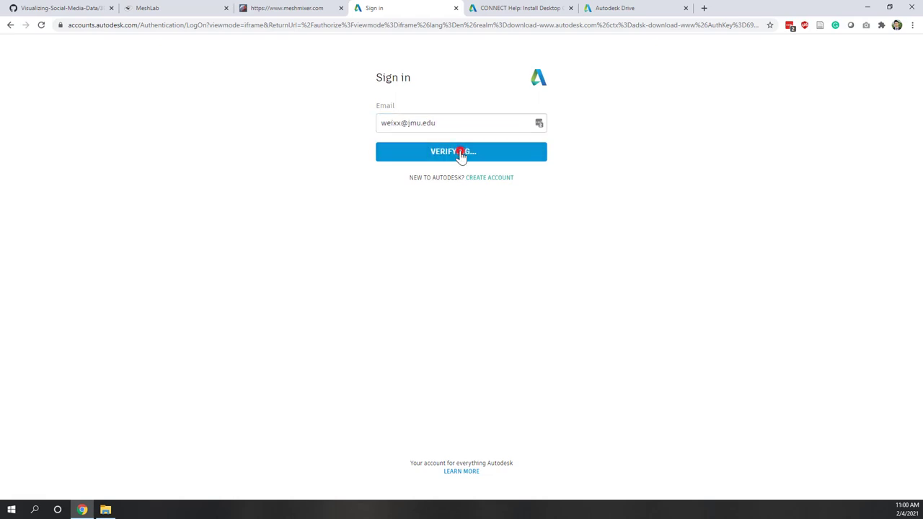
{"action": "left_click", "coordinate": [454, 187]}
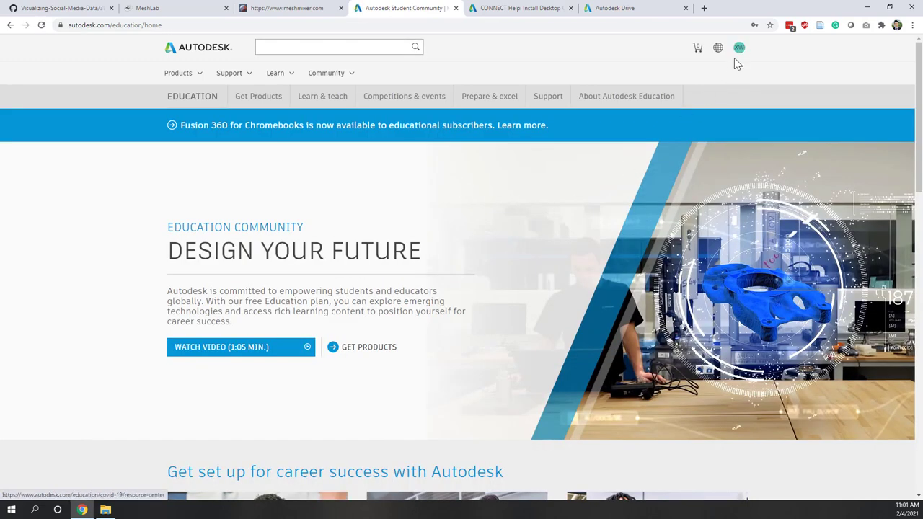
Step: Open the Autodesk account's products and services list and find the ReCap Pro entry
{"action": "left_click", "coordinate": [738, 51]}
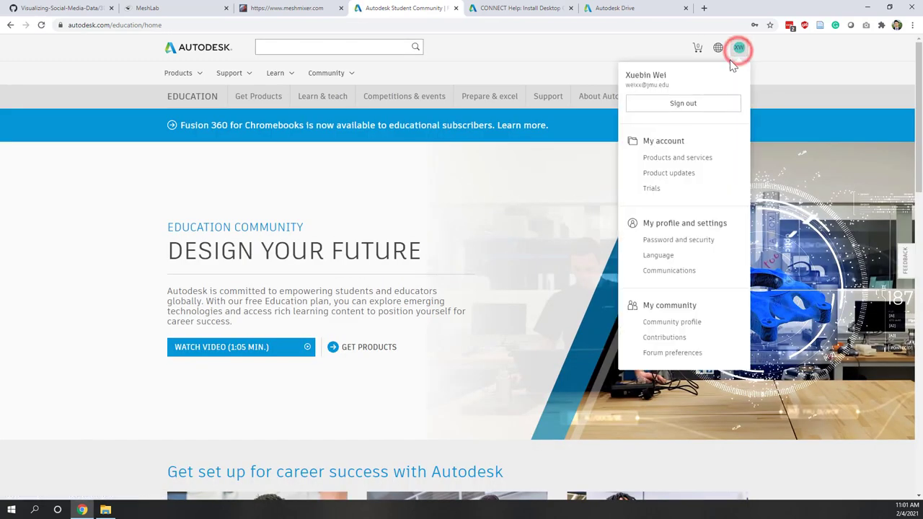
{"action": "left_click", "coordinate": [689, 159]}
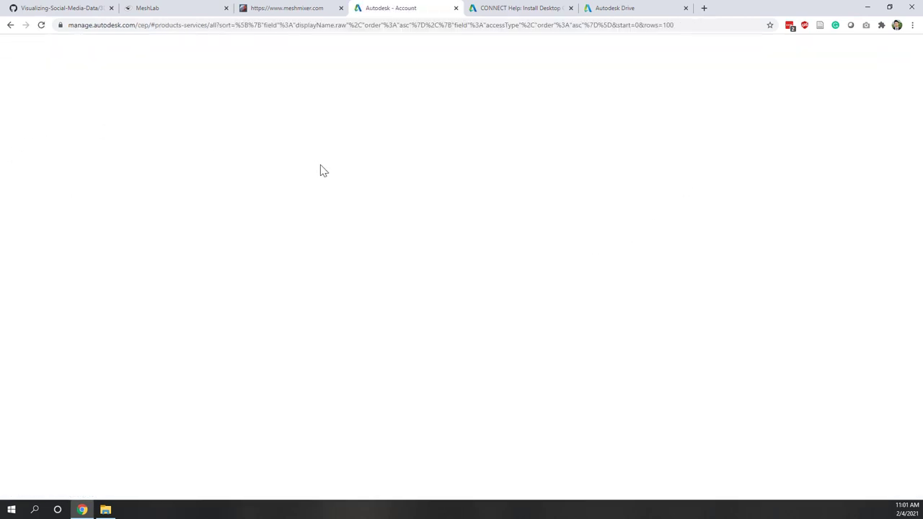
{"action": "scroll", "coordinate": [295, 227], "scroll_direction": "down", "scroll_amount": 3}
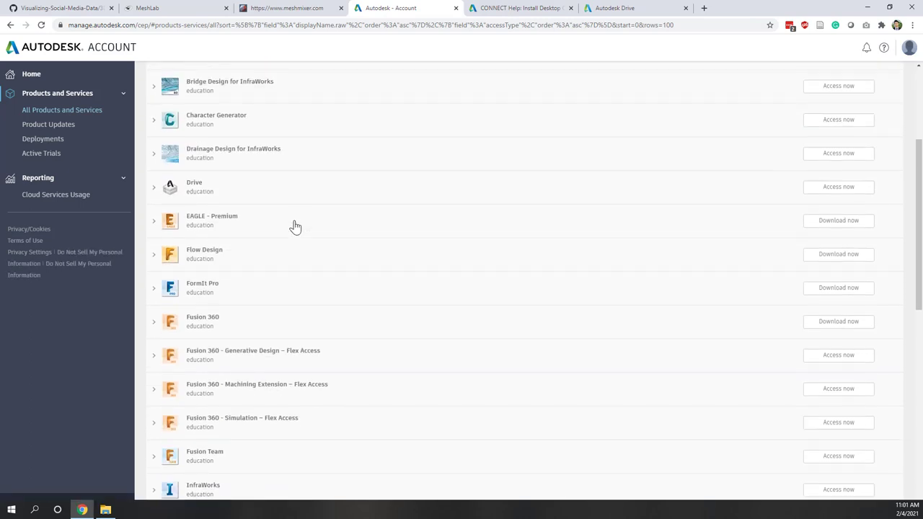
{"action": "scroll", "coordinate": [295, 227], "scroll_direction": "down", "scroll_amount": 5}
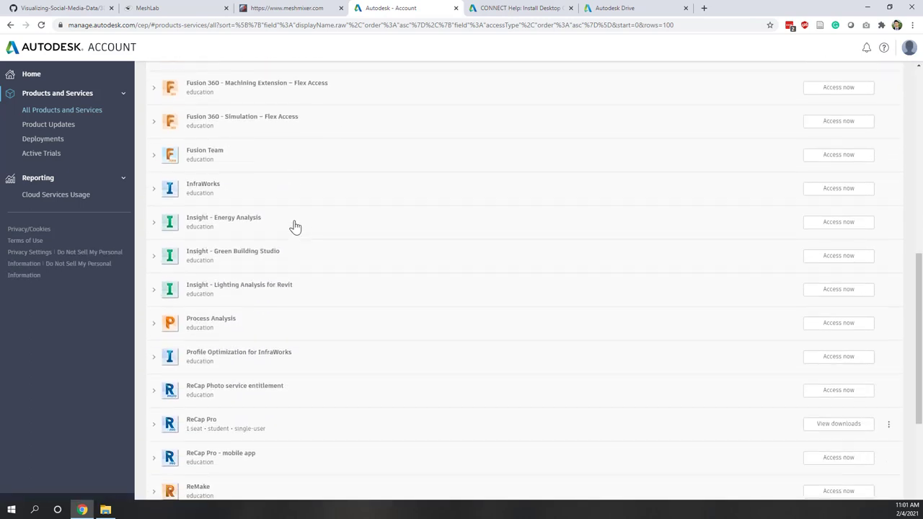
{"action": "scroll", "coordinate": [295, 227], "scroll_direction": "down", "scroll_amount": 2}
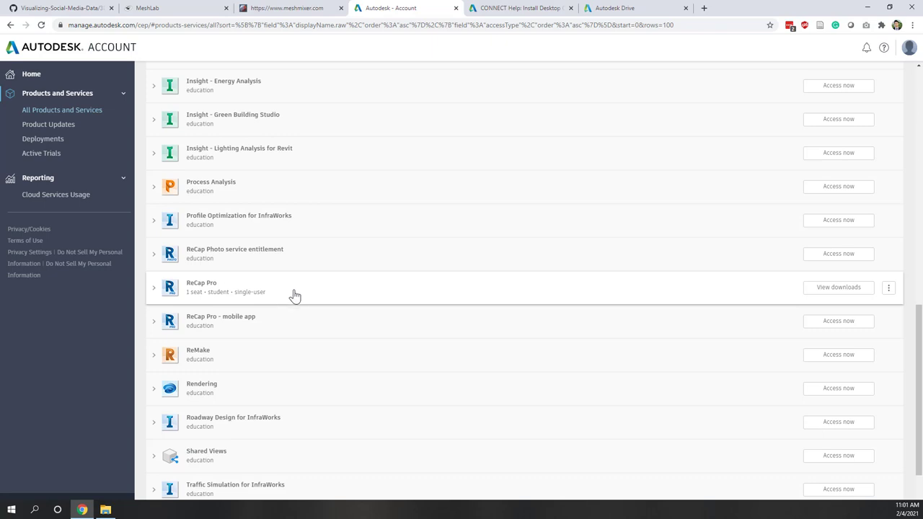
Step: Review the Install Desktop Connector help page, comparing it with the ReCap entries in the Autodesk account's product list
{"action": "left_click", "coordinate": [500, 11]}
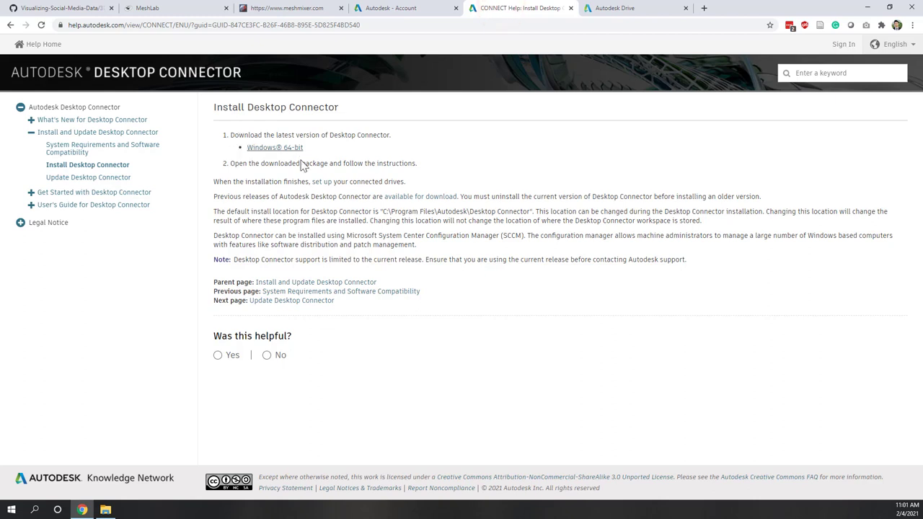
{"action": "left_click_drag", "start_coordinate": [248, 109], "coordinate": [360, 116]}
{"action": "left_click", "coordinate": [358, 112]}
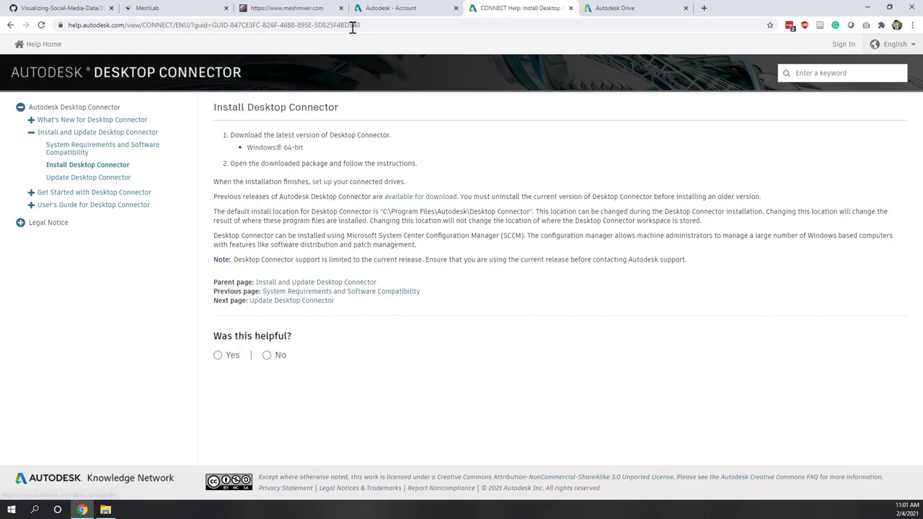
{"action": "left_click", "coordinate": [374, 8]}
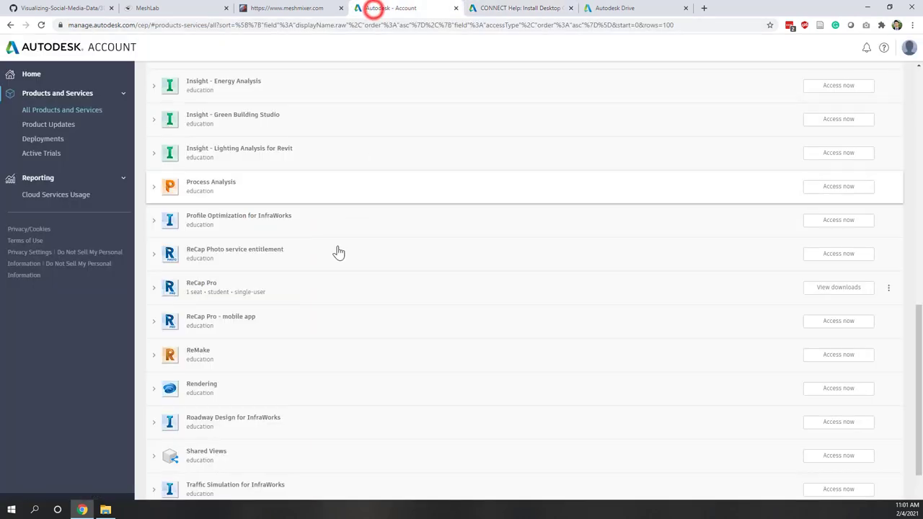
{"action": "left_click", "coordinate": [482, 8]}
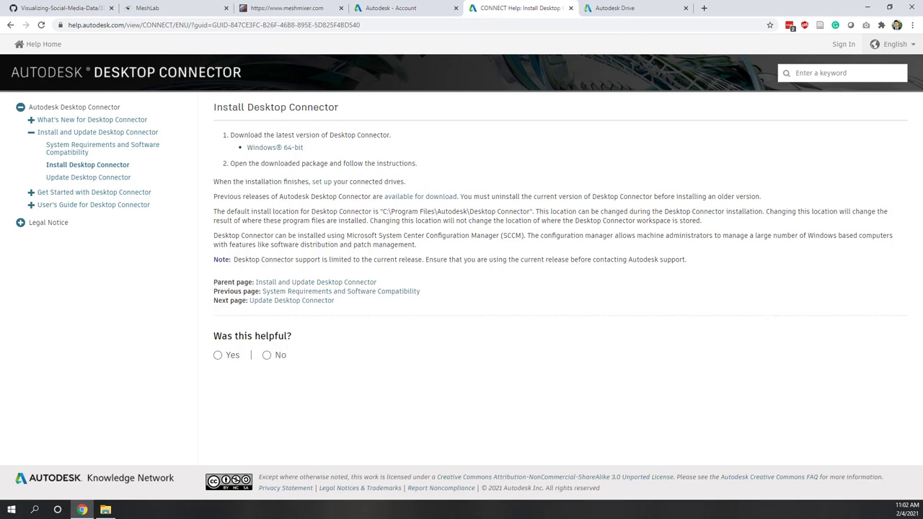
Step: Minimize the browser and File Explorer, launch Autodesk ReCap Photo from the desktop, and check its signed-in account
{"action": "left_click", "coordinate": [867, 7]}
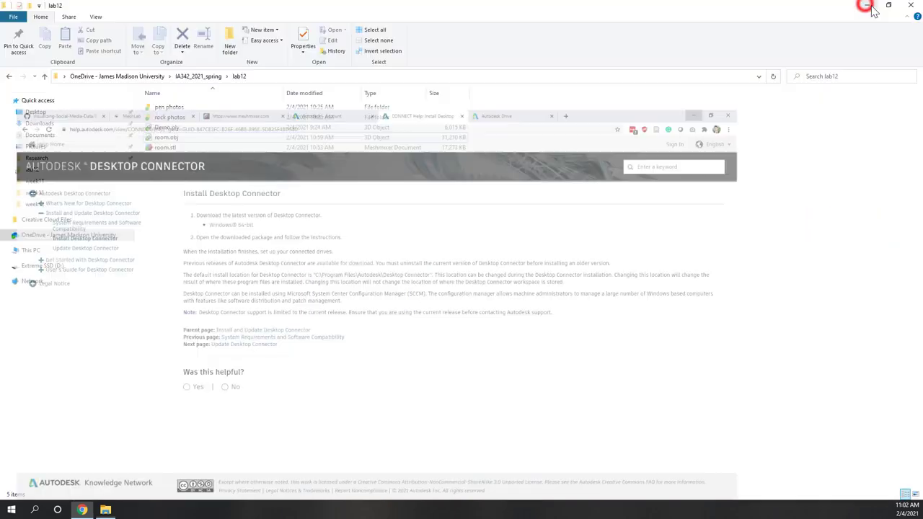
{"action": "left_click", "coordinate": [857, 7]}
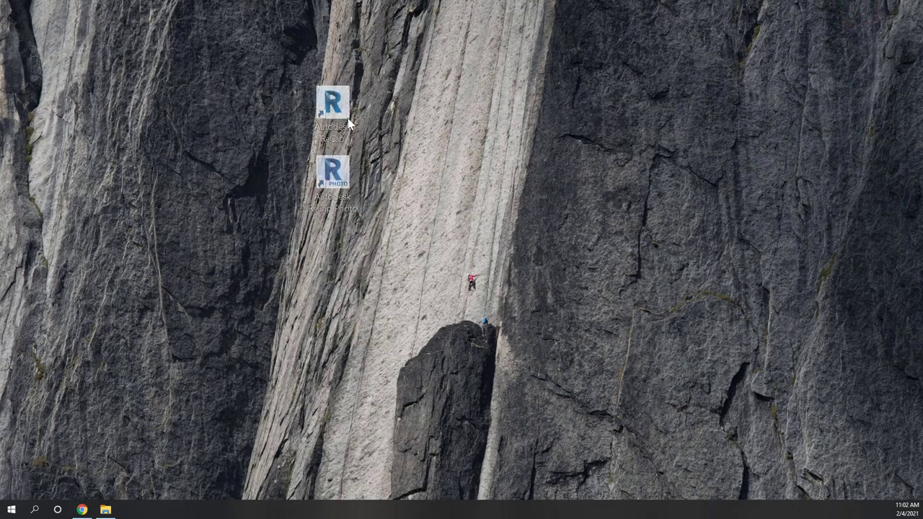
{"action": "left_click", "coordinate": [449, 152]}
{"action": "left_click", "coordinate": [339, 129]}
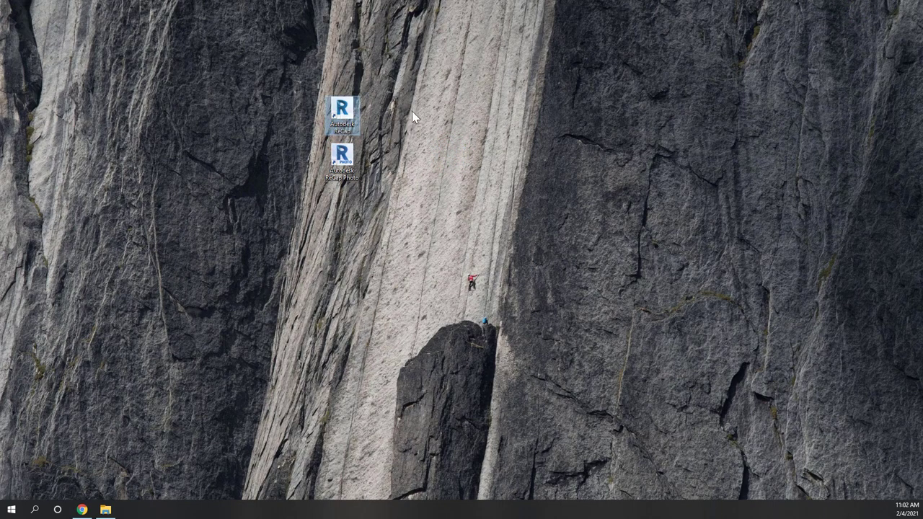
{"action": "left_click", "coordinate": [342, 167]}
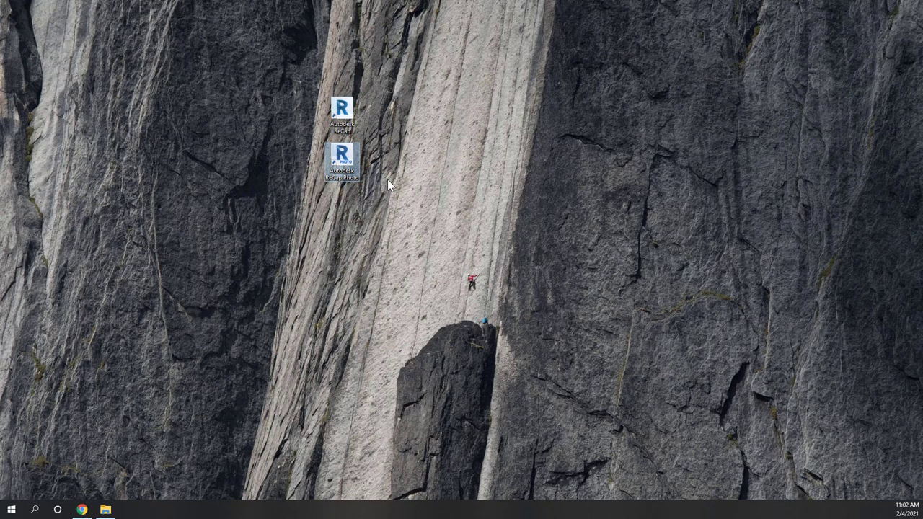
{"action": "left_click", "coordinate": [395, 207]}
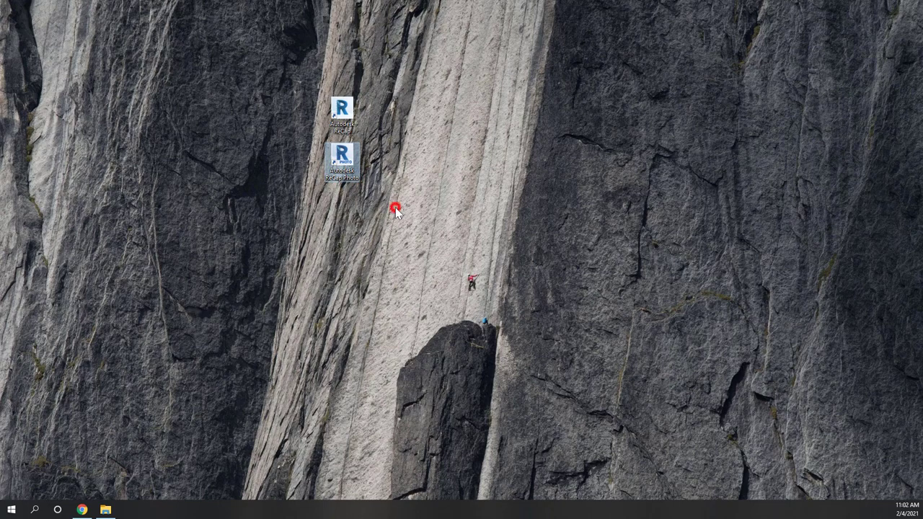
{"action": "left_click", "coordinate": [343, 176]}
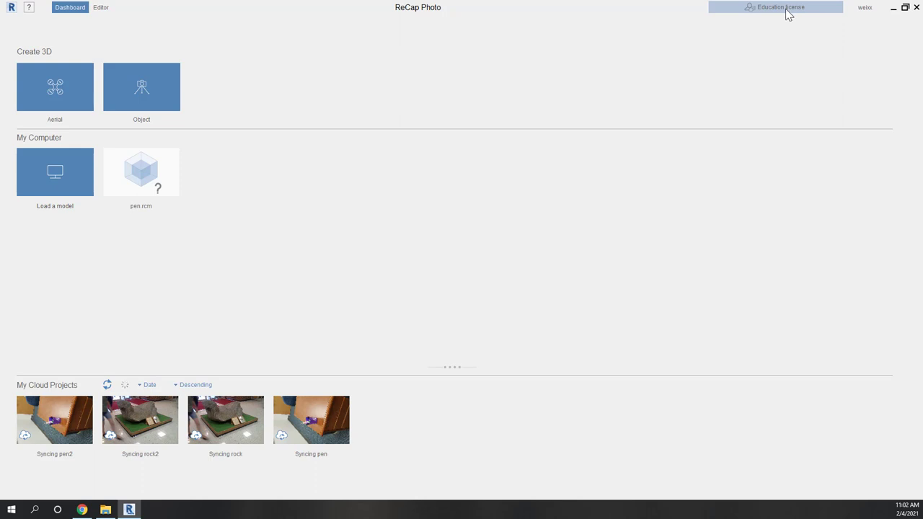
{"action": "left_click", "coordinate": [865, 12]}
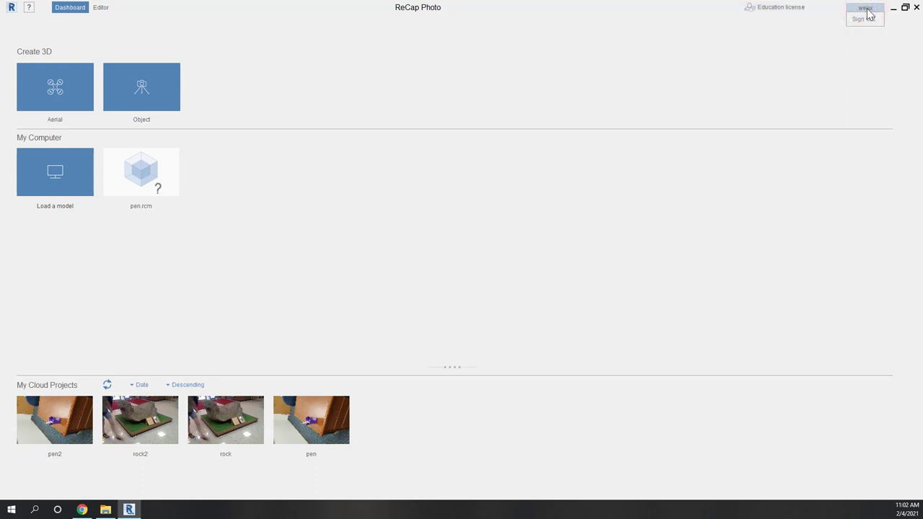
{"action": "left_click", "coordinate": [460, 237]}
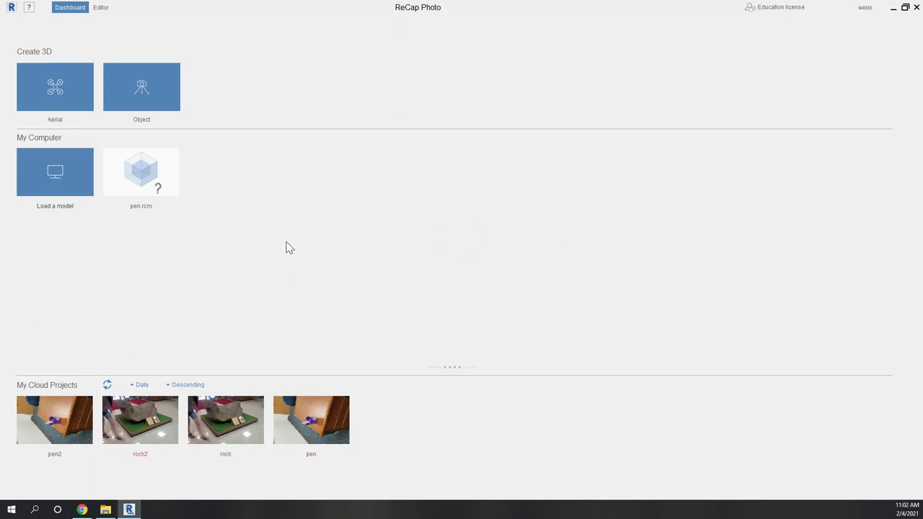
Step: Start a new 3D object project and browse for photos to the pen photos folder in IA342_2021_spring\lab12 on OneDrive
{"action": "left_click", "coordinate": [144, 101]}
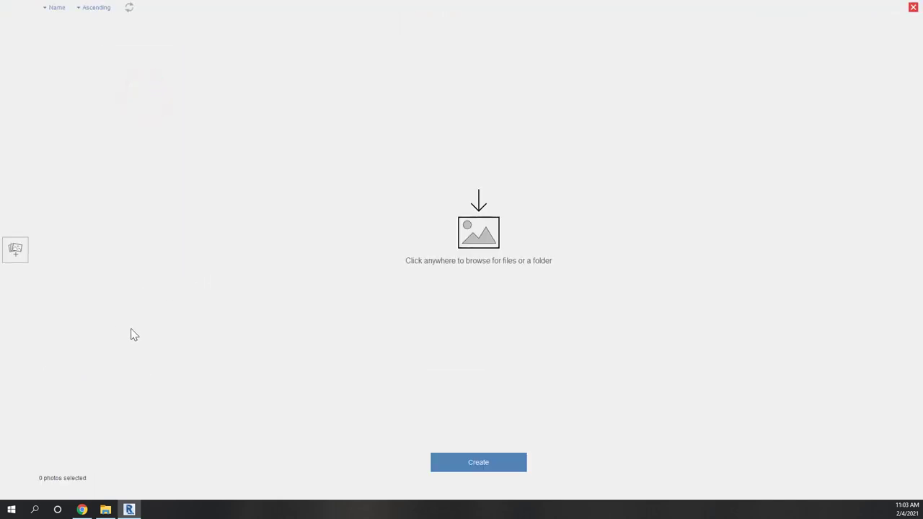
{"action": "left_click", "coordinate": [17, 252]}
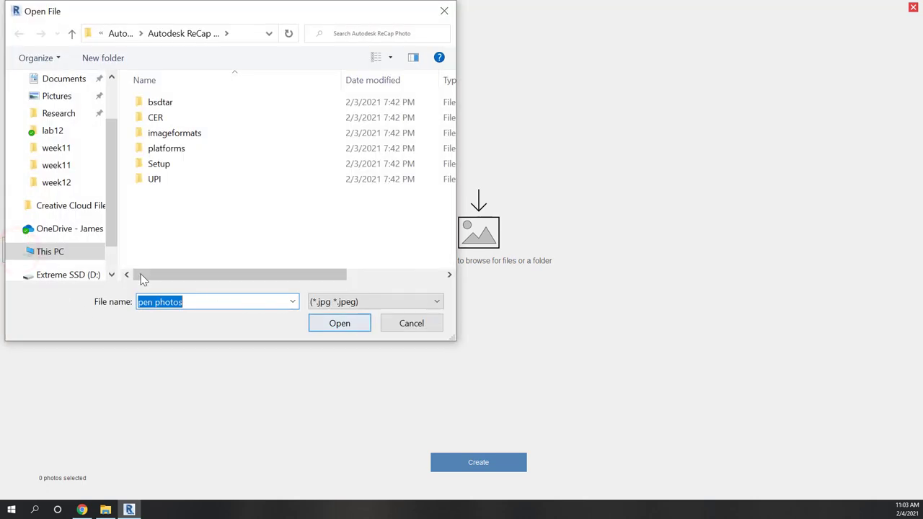
{"action": "left_click", "coordinate": [67, 230]}
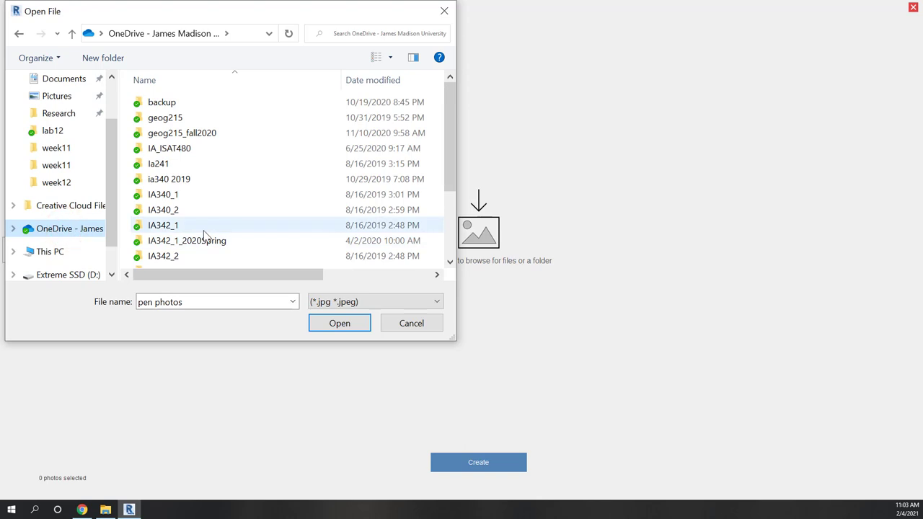
{"action": "scroll", "coordinate": [216, 250], "scroll_direction": "down", "scroll_amount": 3}
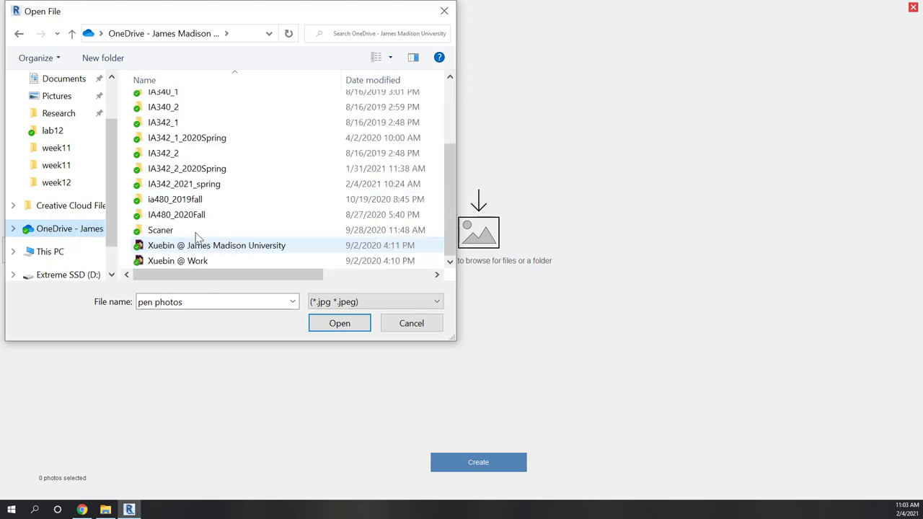
{"action": "double_click", "coordinate": [207, 184]}
{"action": "scroll", "coordinate": [207, 186], "scroll_direction": "down", "scroll_amount": 1}
{"action": "double_click", "coordinate": [171, 246]}
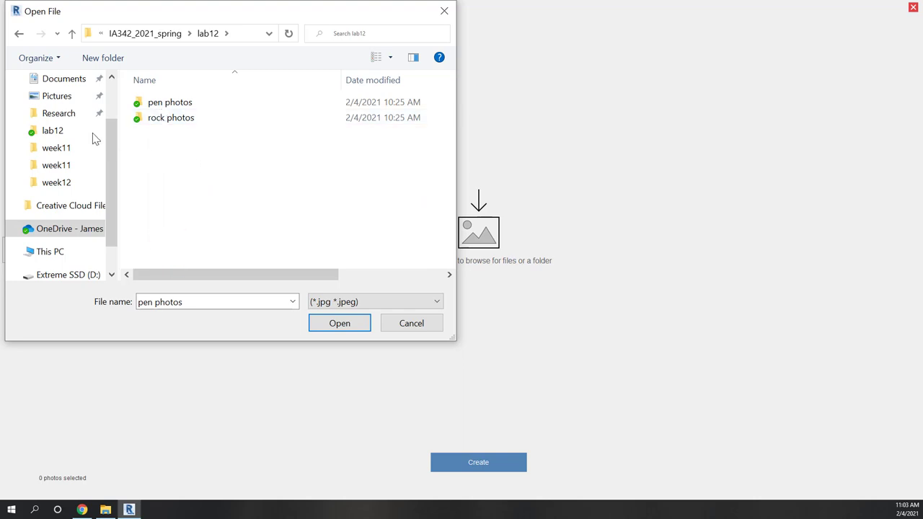
{"action": "double_click", "coordinate": [162, 102]}
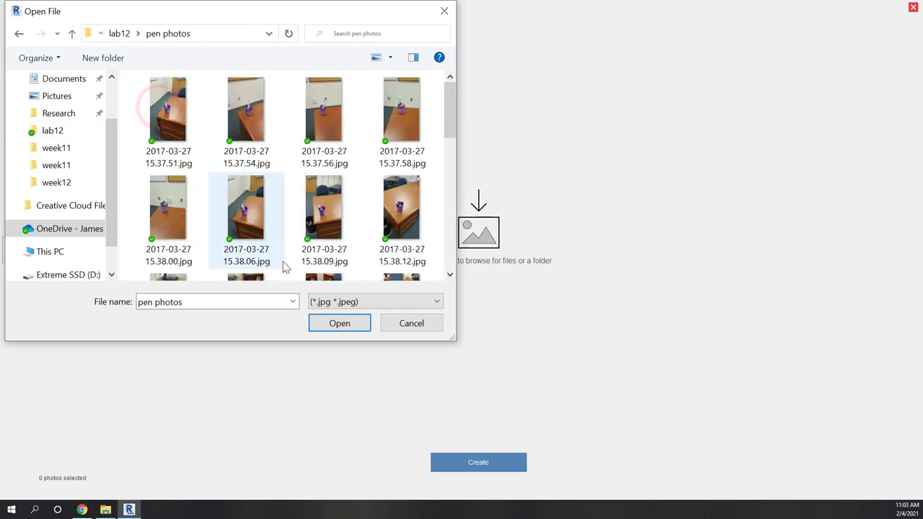
Step: Add all the photos in the pen photos folder to the object project
{"action": "scroll", "coordinate": [283, 238], "scroll_direction": "down", "scroll_amount": 5}
{"action": "scroll", "coordinate": [287, 268], "scroll_direction": "up", "scroll_amount": 5}
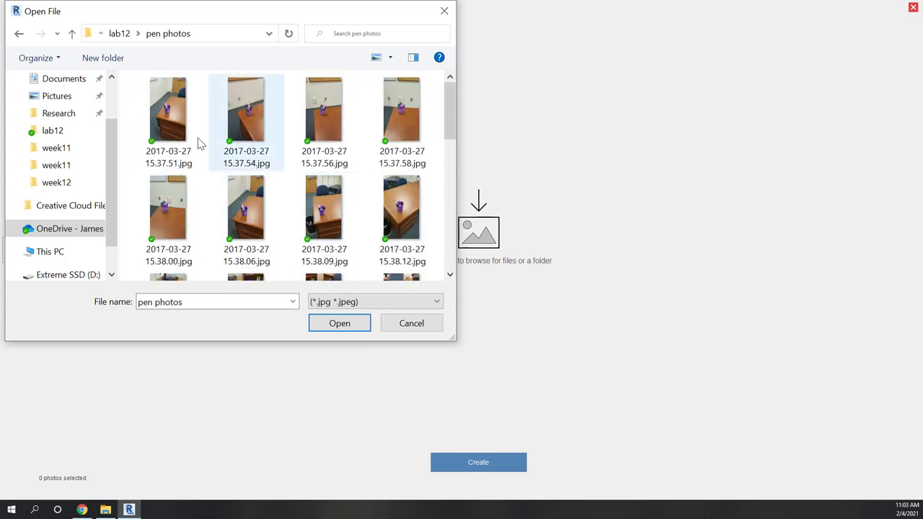
{"action": "left_click", "coordinate": [180, 118]}
{"action": "scroll", "coordinate": [252, 207], "scroll_direction": "down", "scroll_amount": 5}
{"action": "left_click", "coordinate": [329, 245], "text": "shift"}
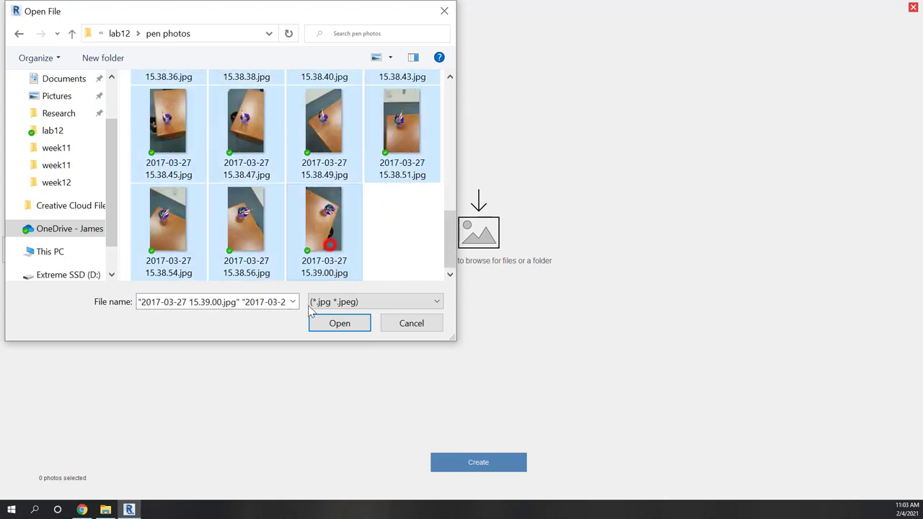
{"action": "left_click", "coordinate": [340, 323]}
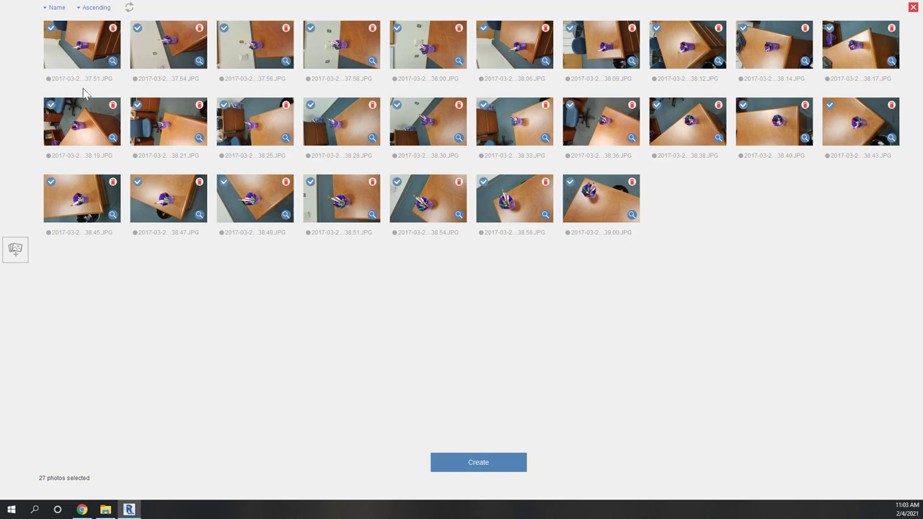
Step: Create the project from the pen photos, naming it pen_demo with Auto-crop enabled
{"action": "left_click", "coordinate": [476, 465]}
{"action": "left_click", "coordinate": [491, 468]}
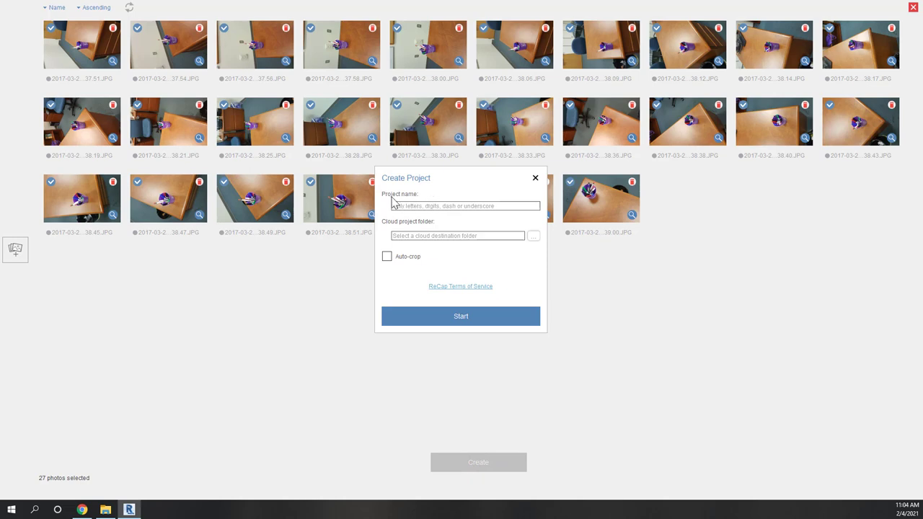
{"action": "left_click", "coordinate": [434, 205]}
{"action": "type", "text": "pen_demo"}
{"action": "left_click", "coordinate": [386, 256]}
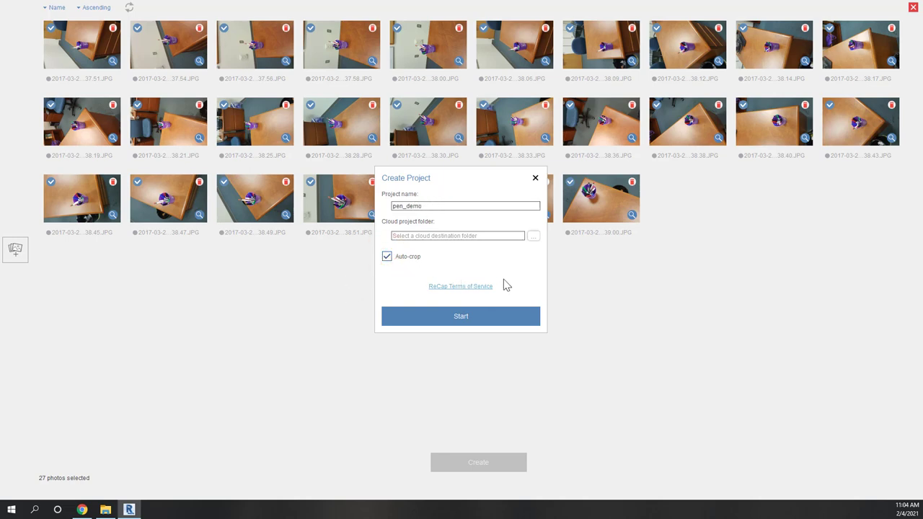
Step: Set the cloud project folder to My Data\pen on the Autodesk Drive and start the pen_demo project
{"action": "left_click", "coordinate": [498, 236]}
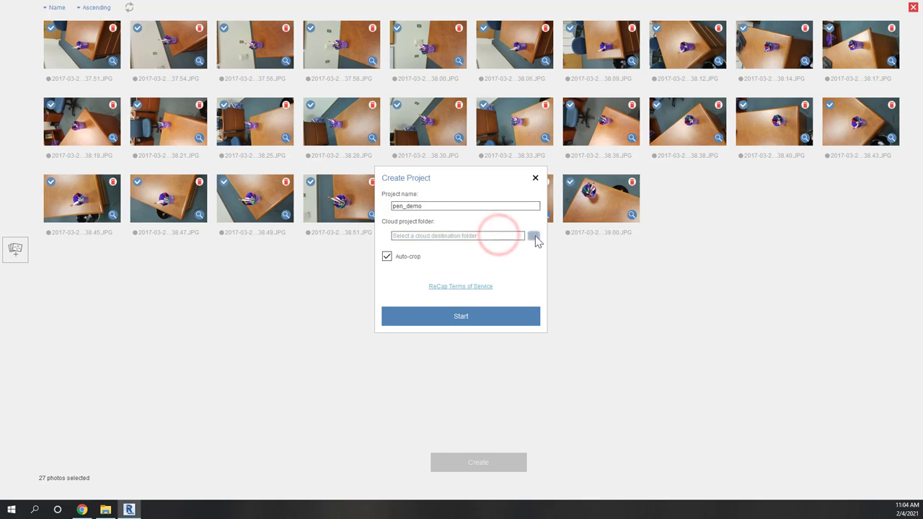
{"action": "left_click", "coordinate": [534, 236]}
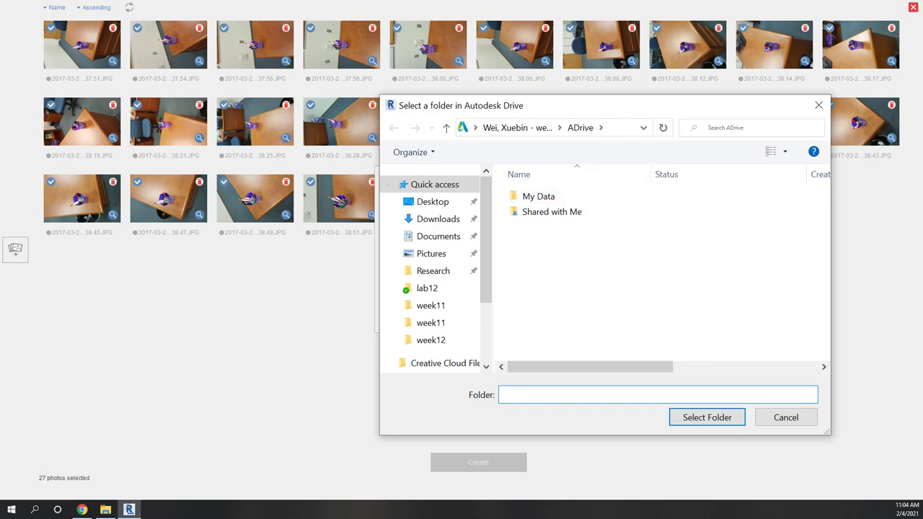
{"action": "double_click", "coordinate": [531, 198]}
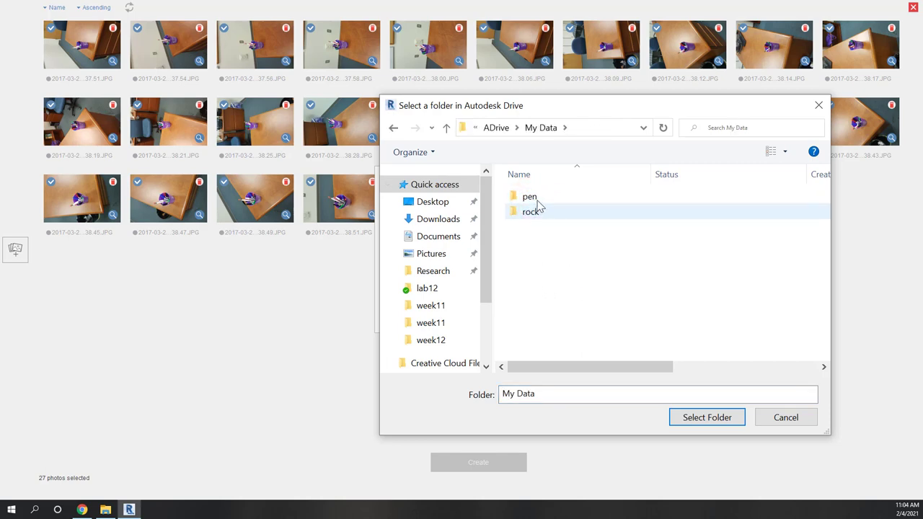
{"action": "left_click", "coordinate": [537, 202]}
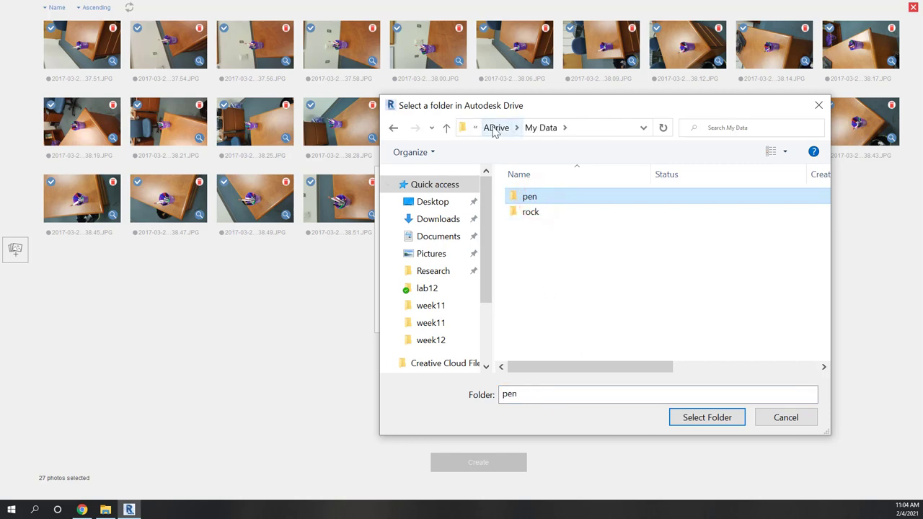
{"action": "left_click", "coordinate": [702, 418]}
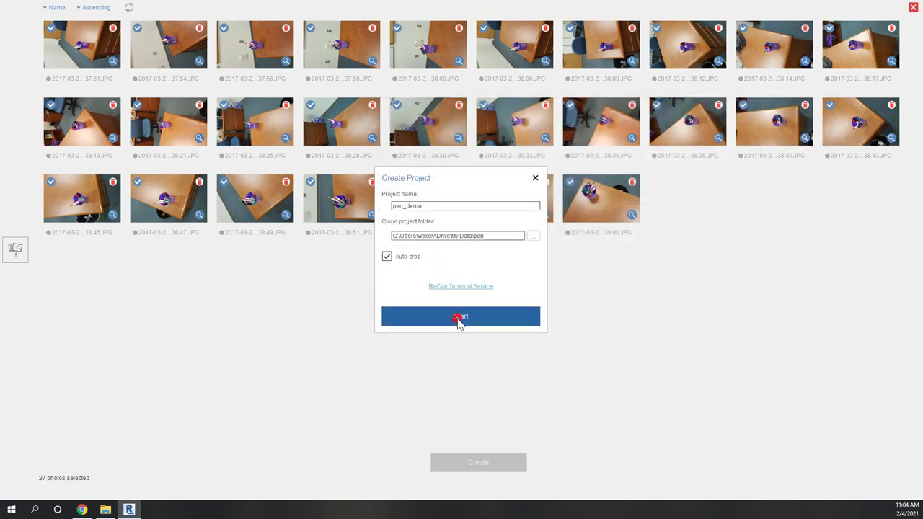
{"action": "left_click", "coordinate": [460, 318]}
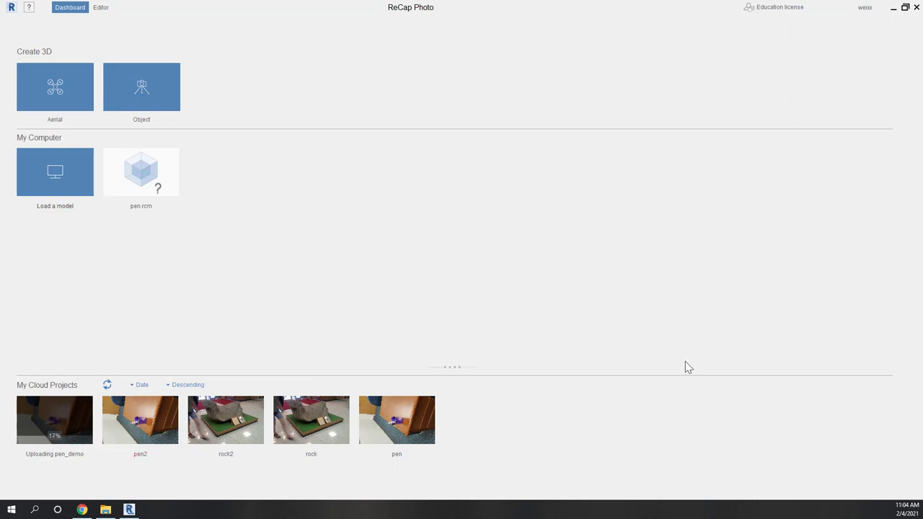
Step: Start another 3D object project and add all the images from the rock photos folder in lab12
{"action": "mouse_move", "coordinate": [21, 442]}
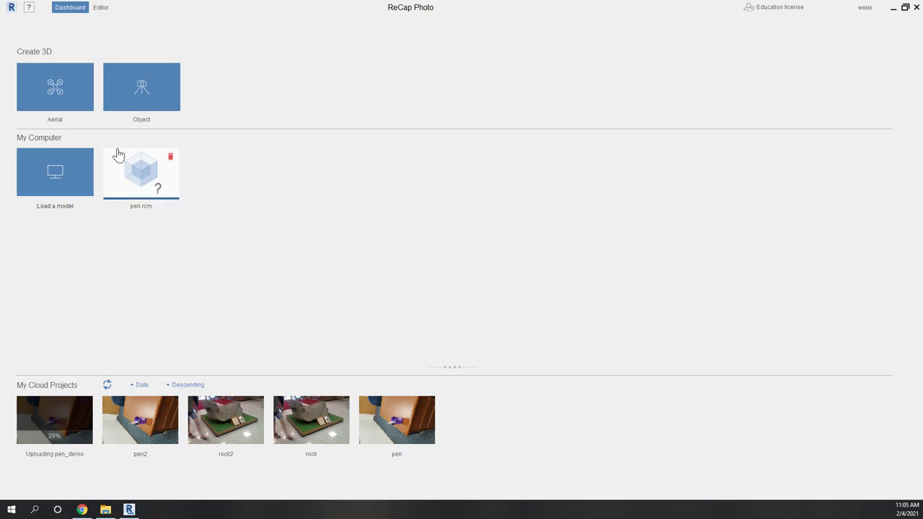
{"action": "left_click", "coordinate": [145, 99]}
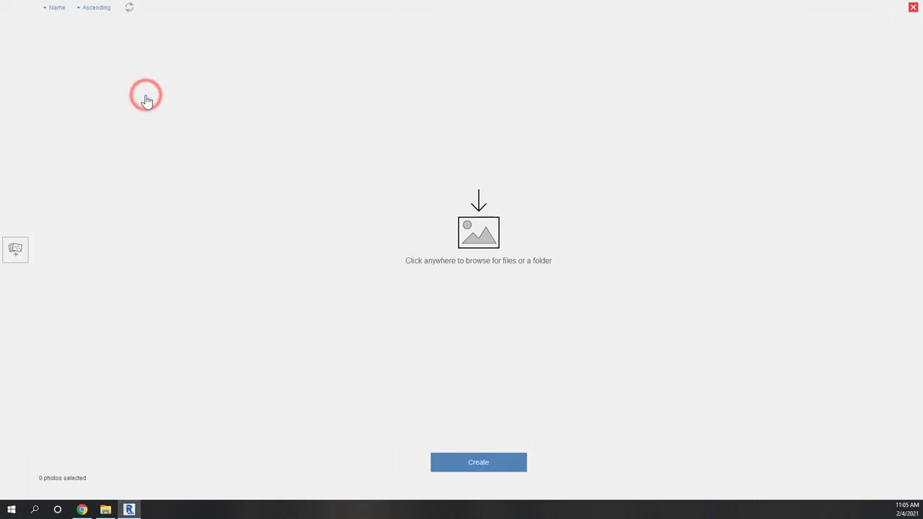
{"action": "left_click", "coordinate": [15, 253]}
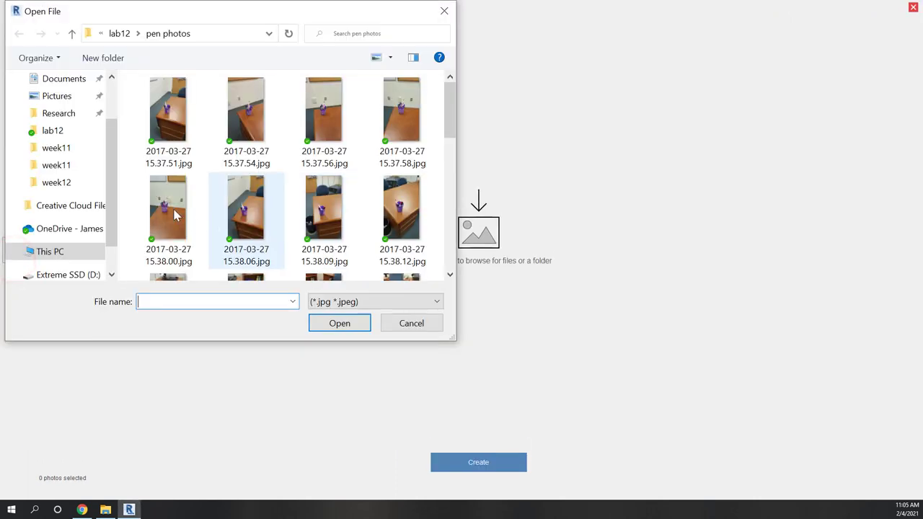
{"action": "left_click", "coordinate": [118, 34]}
{"action": "double_click", "coordinate": [160, 118]}
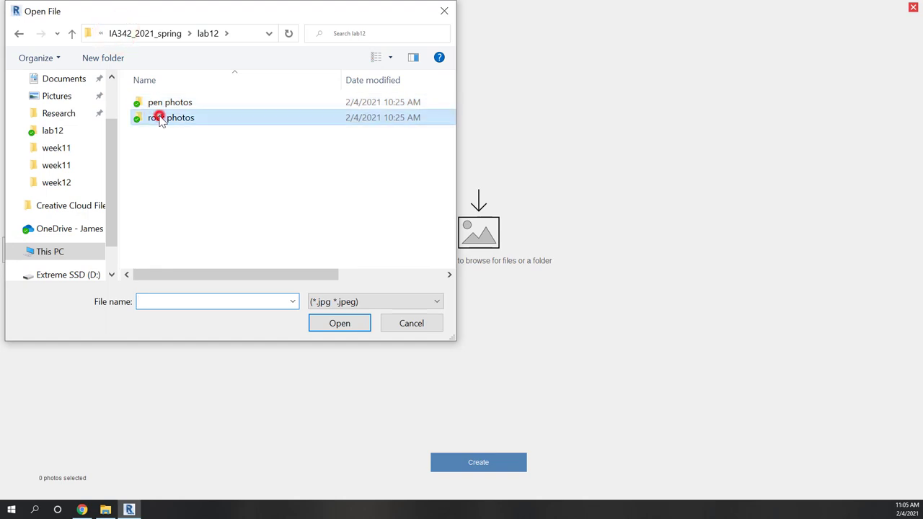
{"action": "scroll", "coordinate": [201, 173], "scroll_direction": "down", "scroll_amount": 3}
{"action": "scroll", "coordinate": [201, 173], "scroll_direction": "down", "scroll_amount": 2}
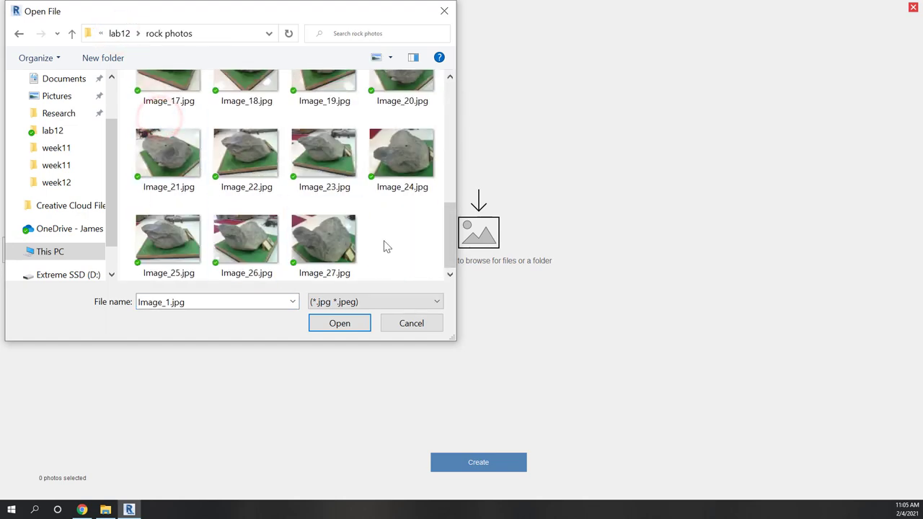
{"action": "left_click", "coordinate": [344, 249], "text": "shift"}
{"action": "left_click", "coordinate": [343, 325]}
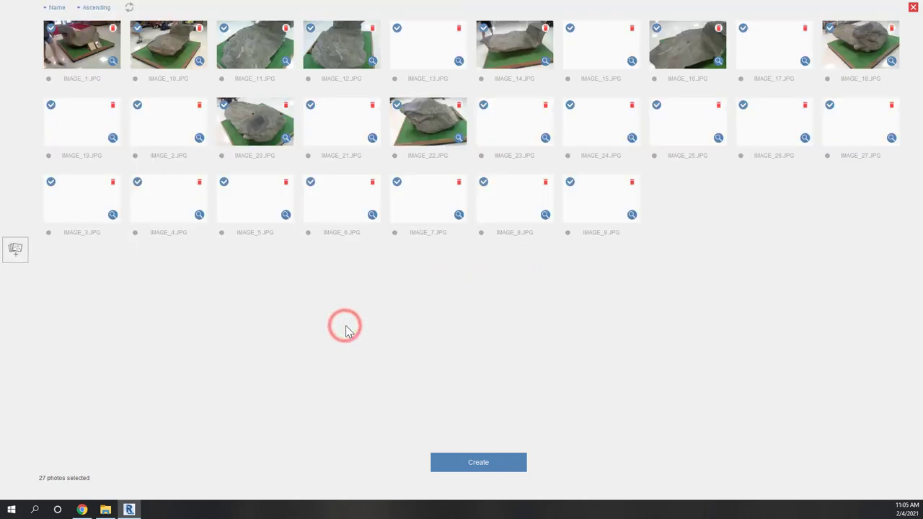
Step: Create the project from the rock photos, naming it rock_demo with Auto-crop enabled
{"action": "left_click", "coordinate": [475, 467]}
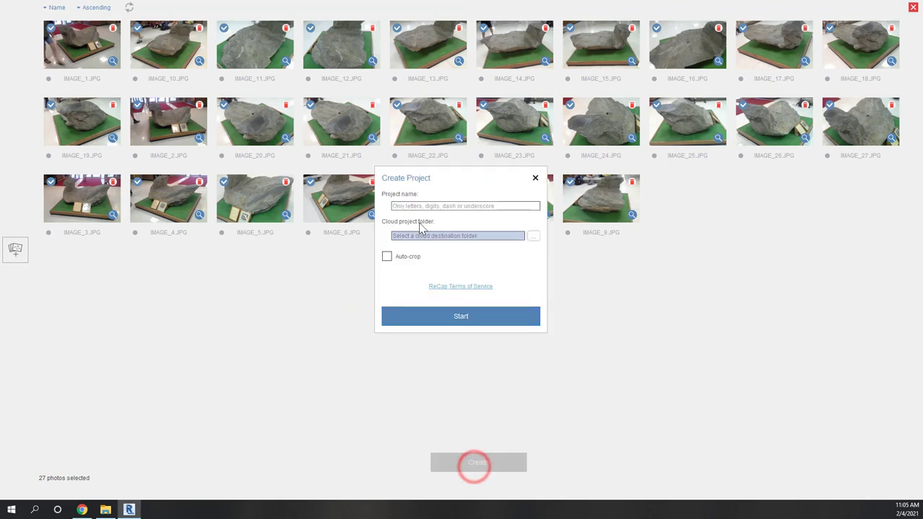
{"action": "left_click", "coordinate": [421, 206]}
{"action": "type", "text": "rock_demo"}
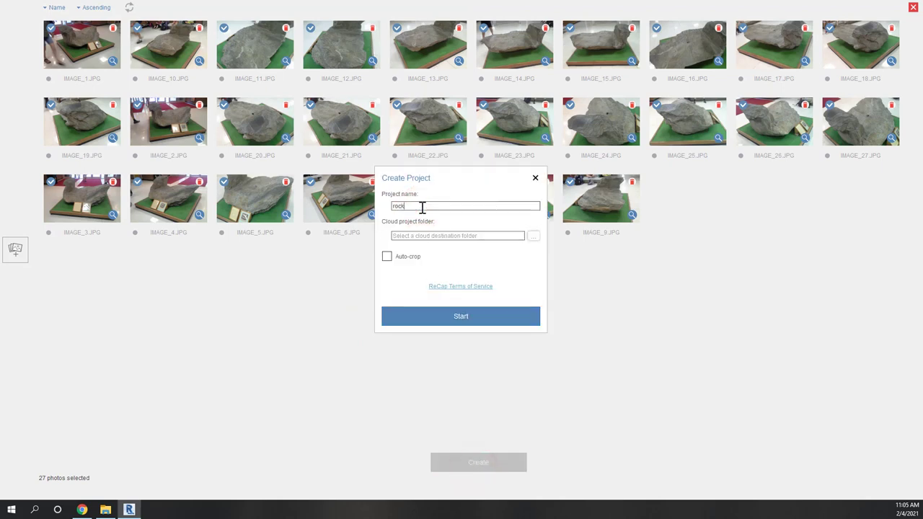
{"action": "left_click", "coordinate": [387, 258]}
Step: Set the cloud project folder to My Data\rock on the Autodesk Drive and start the rock_demo project
{"action": "left_click", "coordinate": [534, 237]}
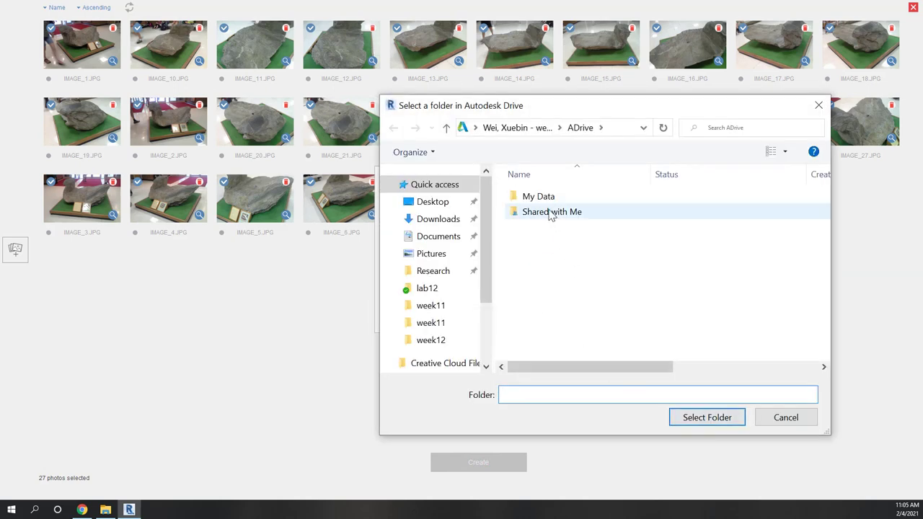
{"action": "double_click", "coordinate": [534, 198]}
{"action": "left_click", "coordinate": [532, 214]}
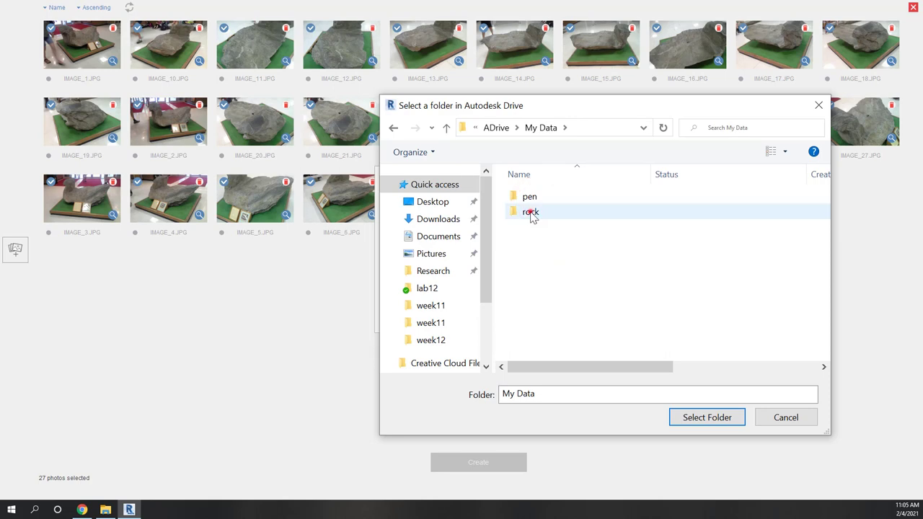
{"action": "left_click", "coordinate": [680, 416]}
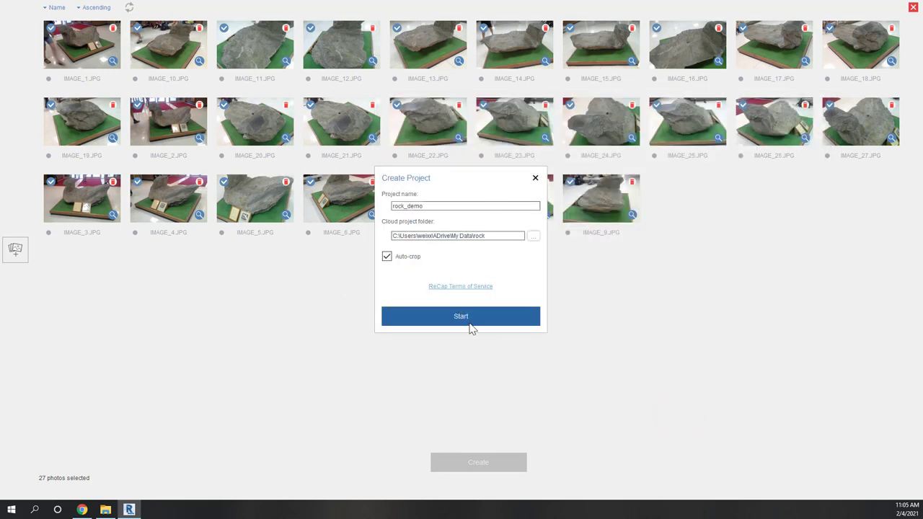
{"action": "left_click", "coordinate": [466, 317]}
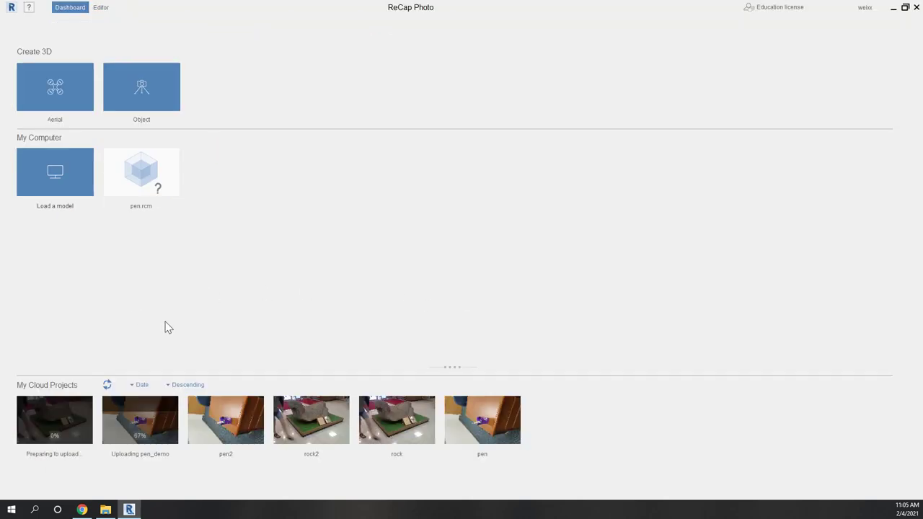
Step: Wait for the pen_demo and rock_demo projects to finish uploading to the cloud, and close ReCap Photo
{"action": "mouse_move", "coordinate": [29, 436]}
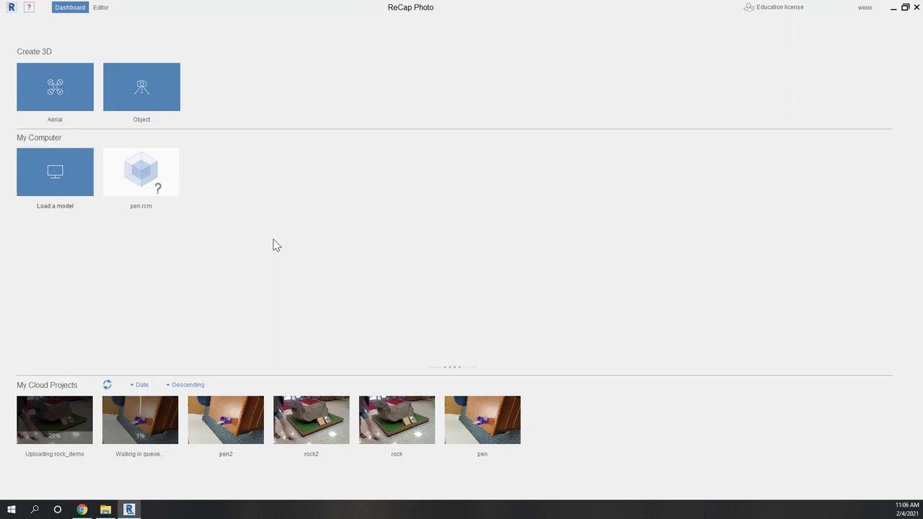
{"action": "mouse_move", "coordinate": [149, 460]}
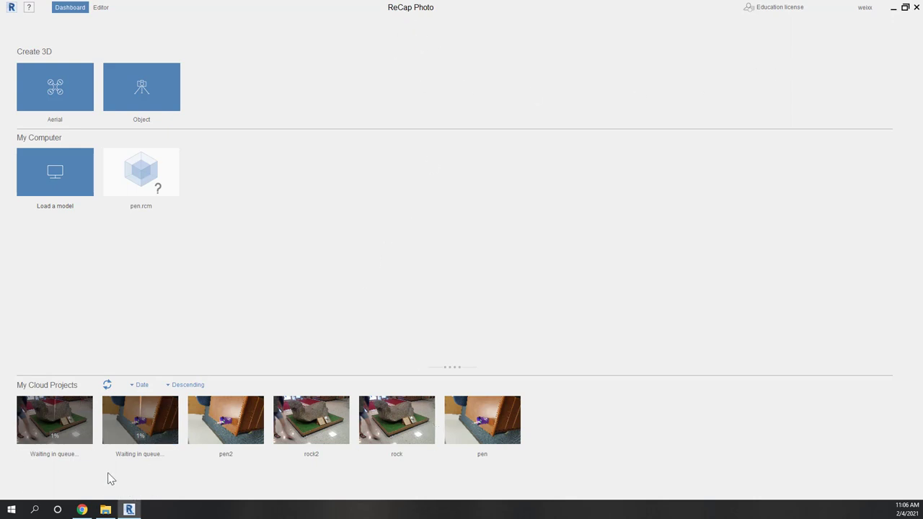
{"action": "left_click", "coordinate": [916, 7]}
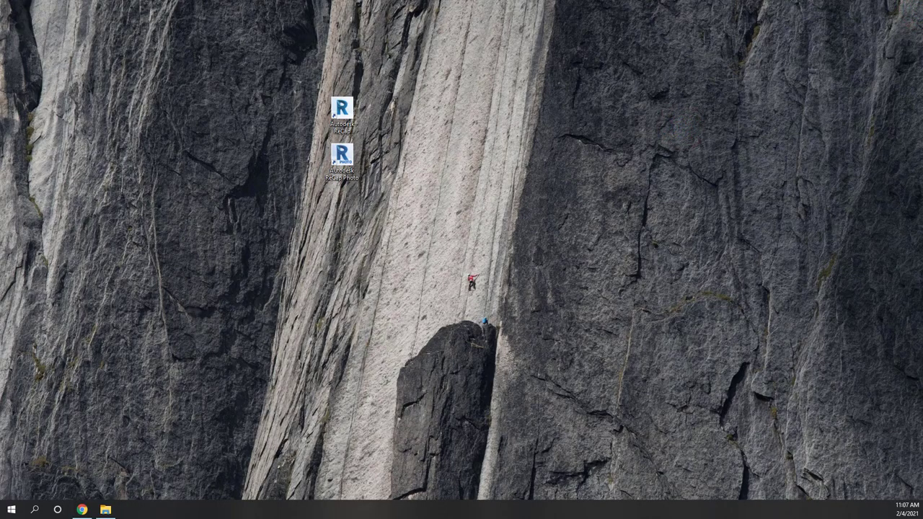
Step: Browse in File Explorer to the My Data\pen folder on the Autodesk Drive
{"action": "key", "text": "alt+Tab"}
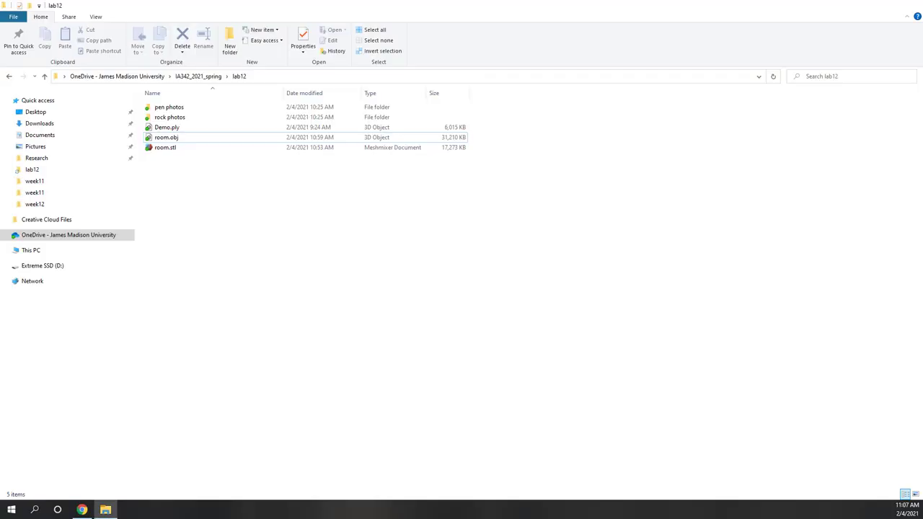
{"action": "left_click", "coordinate": [39, 253]}
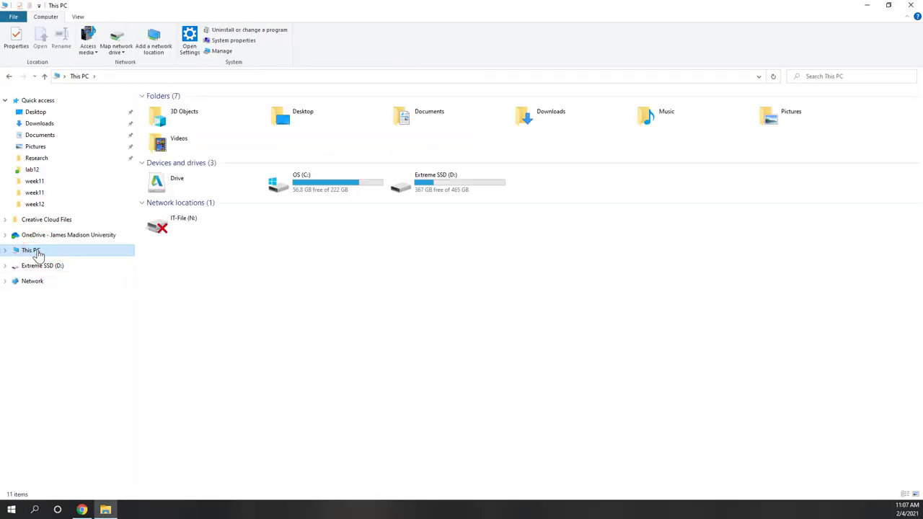
{"action": "left_click", "coordinate": [176, 183]}
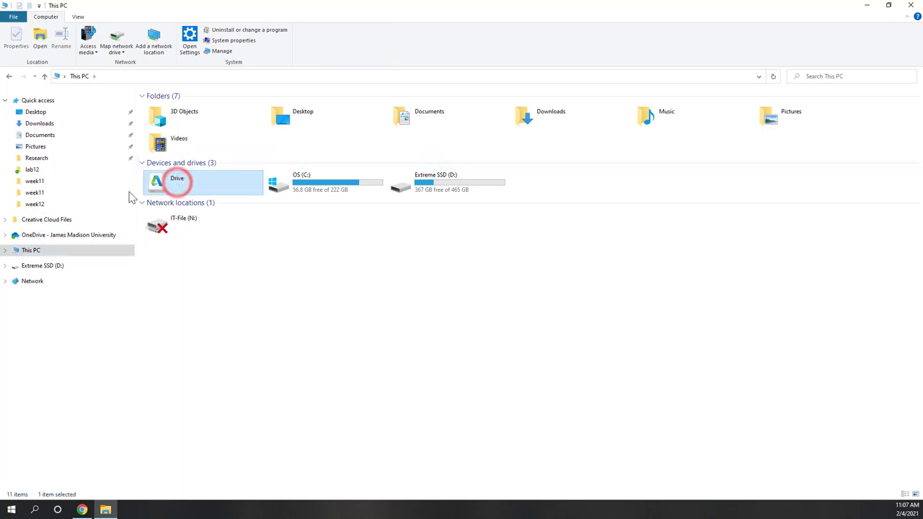
{"action": "double_click", "coordinate": [186, 192]}
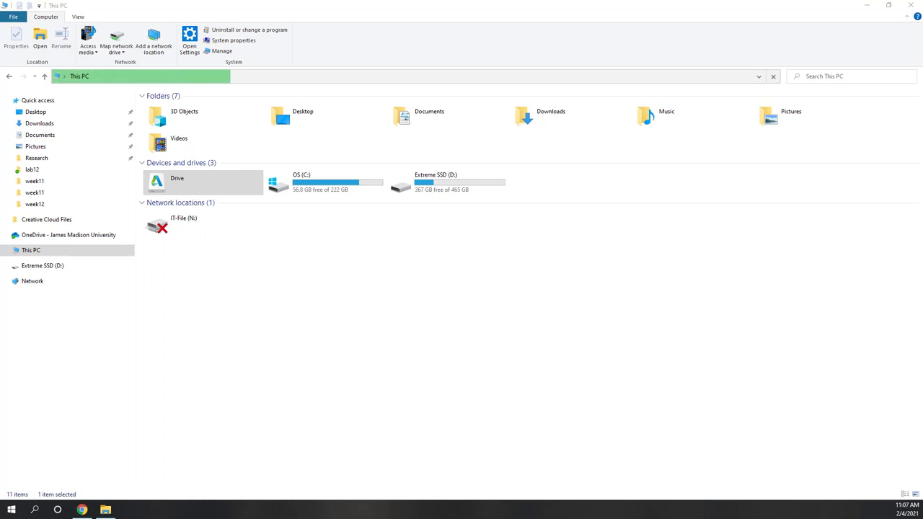
{"action": "left_click", "coordinate": [323, 367]}
{"action": "double_click", "coordinate": [177, 185]}
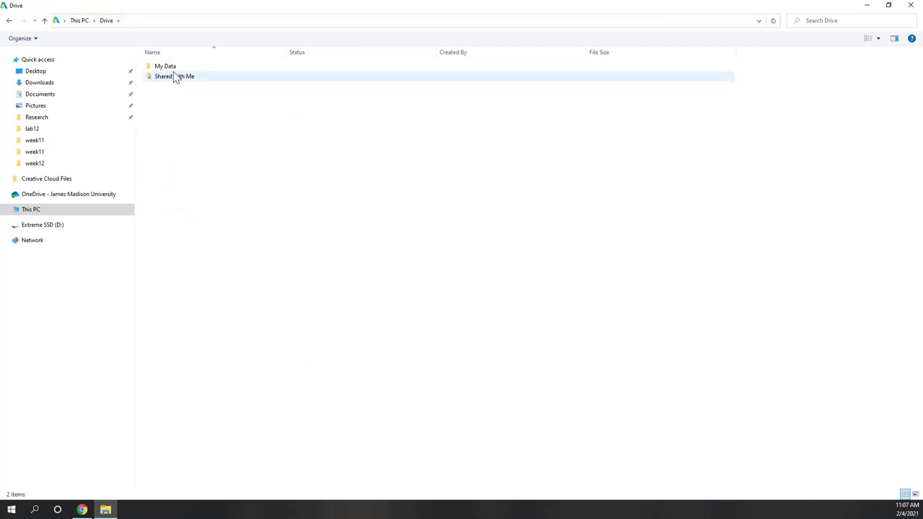
{"action": "left_click", "coordinate": [168, 66]}
{"action": "double_click", "coordinate": [171, 68]}
{"action": "double_click", "coordinate": [171, 66]}
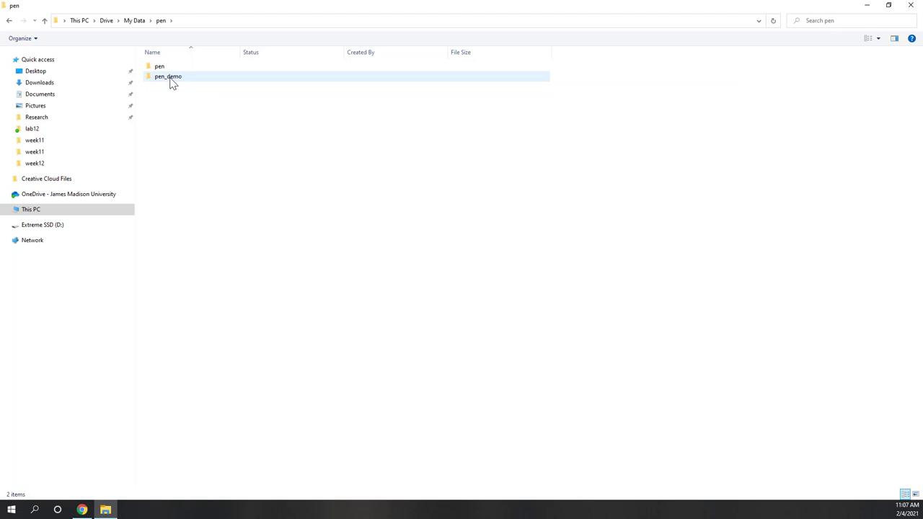
Step: Check the contents of the pen_demo folder, and open the pen folder next to it
{"action": "double_click", "coordinate": [166, 77]}
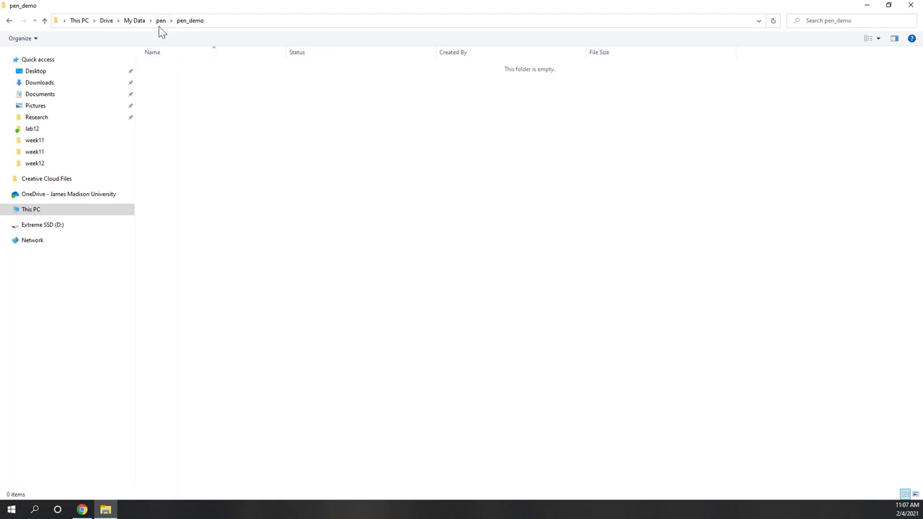
{"action": "left_click", "coordinate": [160, 21]}
{"action": "left_click", "coordinate": [158, 67]}
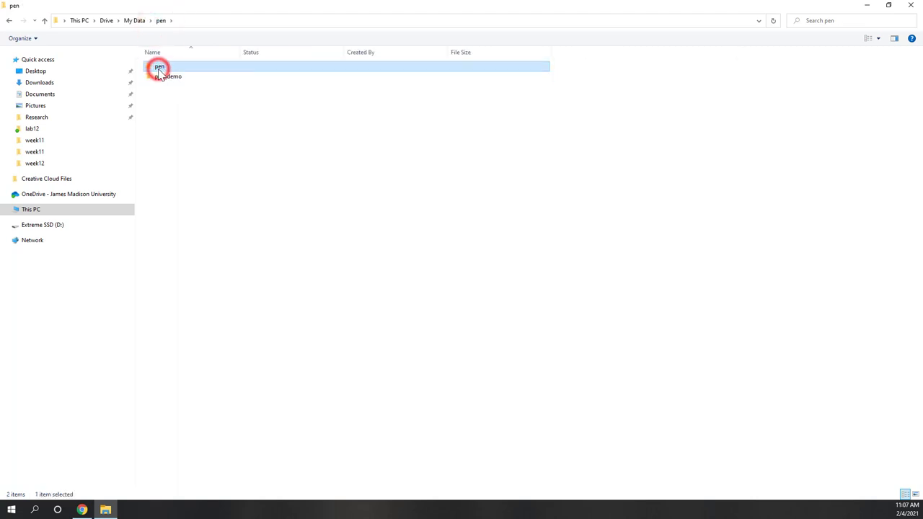
{"action": "double_click", "coordinate": [158, 67]}
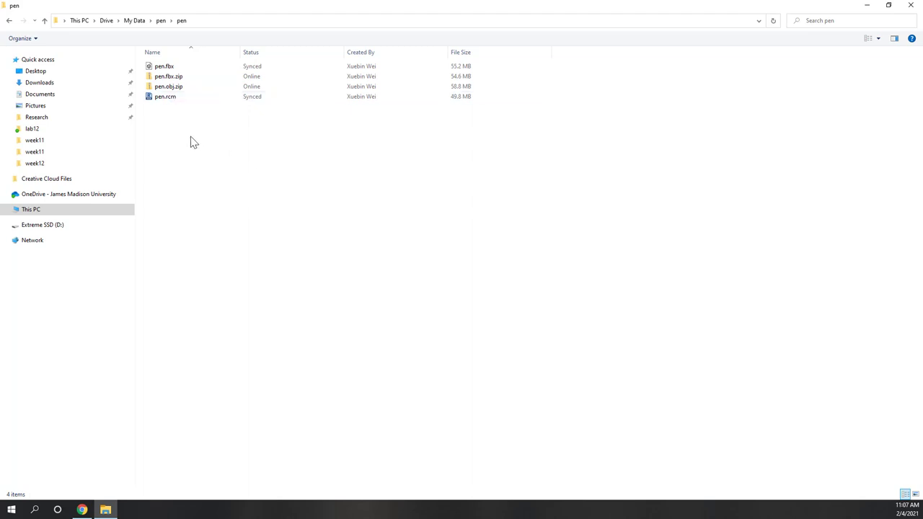
Step: Open pen.rcm in ReCap Photo and inspect the textured model from different angles
{"action": "left_click", "coordinate": [167, 101]}
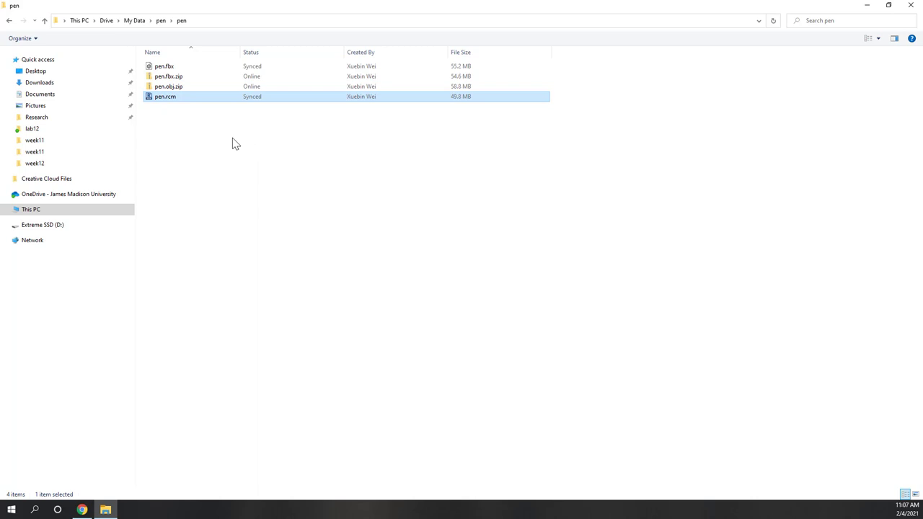
{"action": "double_click", "coordinate": [164, 98]}
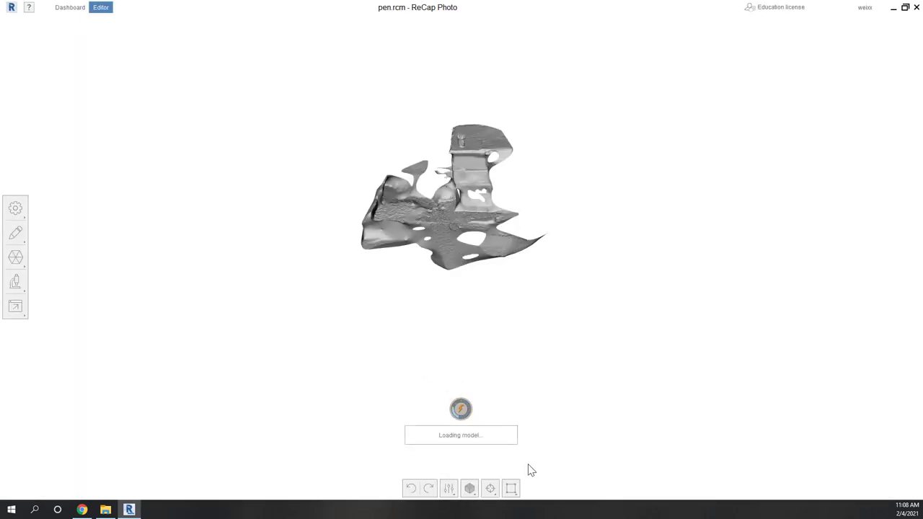
{"action": "mouse_move", "coordinate": [438, 274]}
{"action": "left_mouse_down"}
{"action": "mouse_move", "coordinate": [478, 247]}
{"action": "mouse_move", "coordinate": [469, 306]}
{"action": "mouse_move", "coordinate": [483, 245]}
{"action": "left_mouse_up"}
{"action": "scroll", "coordinate": [488, 236], "scroll_direction": "up", "scroll_amount": 5}
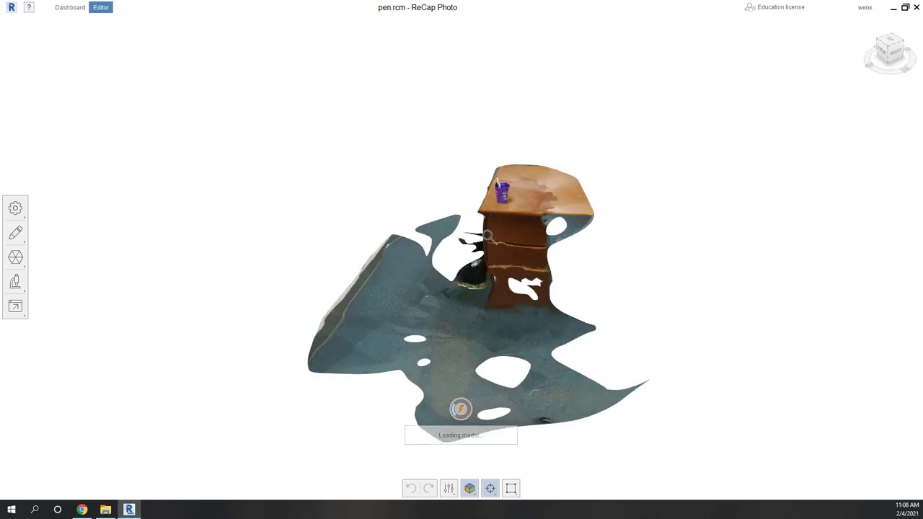
{"action": "scroll", "coordinate": [488, 236], "scroll_direction": "down", "scroll_amount": 5}
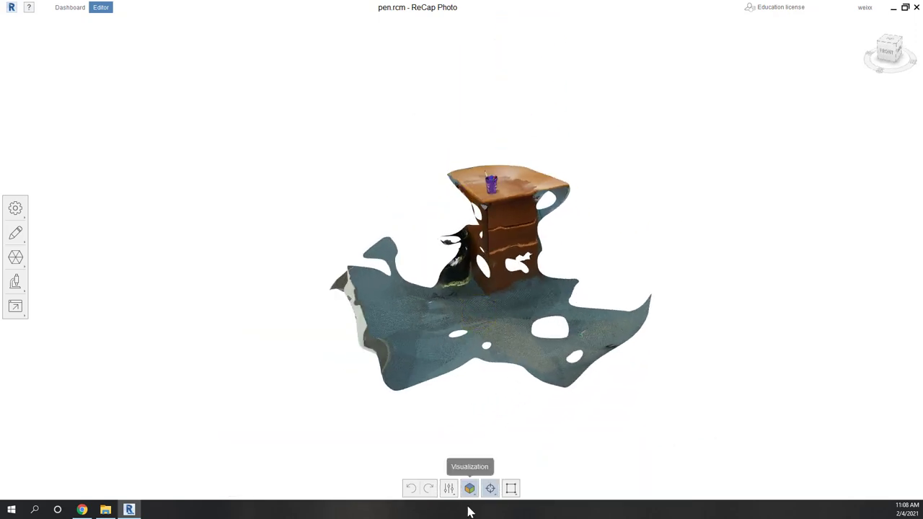
{"action": "left_click", "coordinate": [18, 233]}
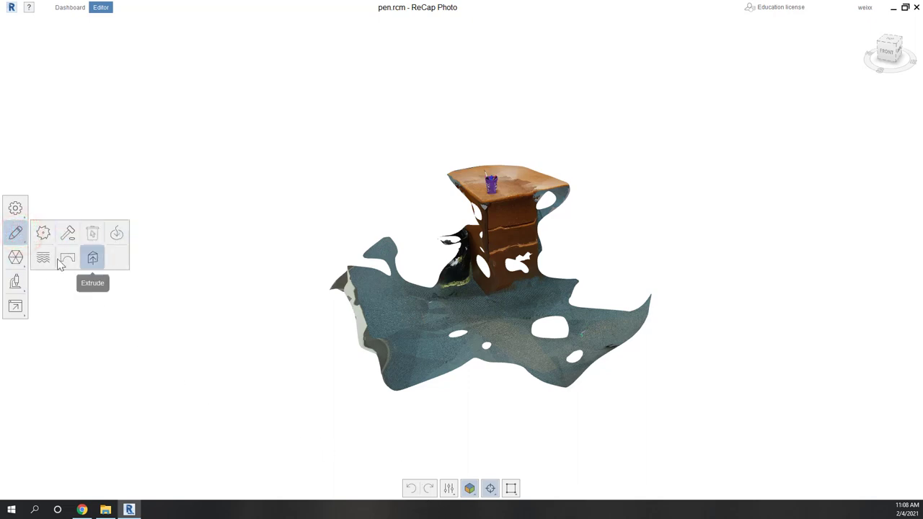
{"action": "left_click", "coordinate": [15, 258]}
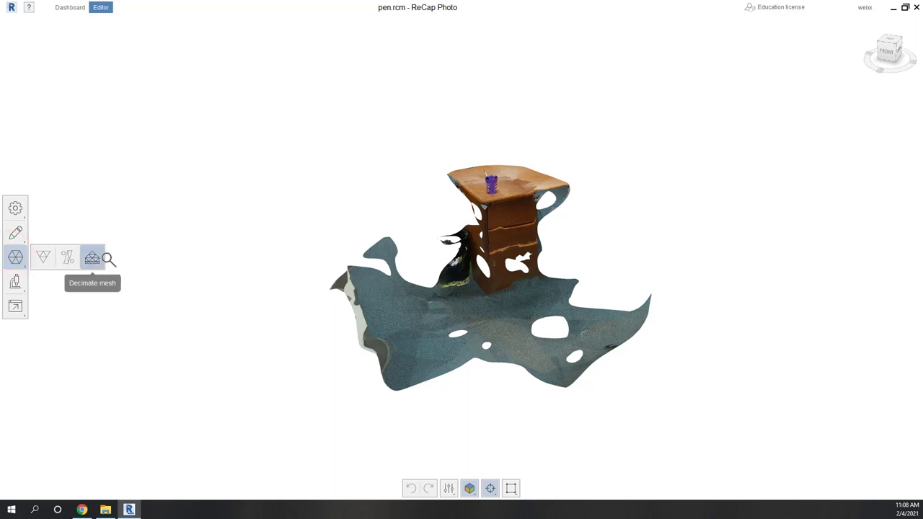
{"action": "left_click", "coordinate": [19, 283]}
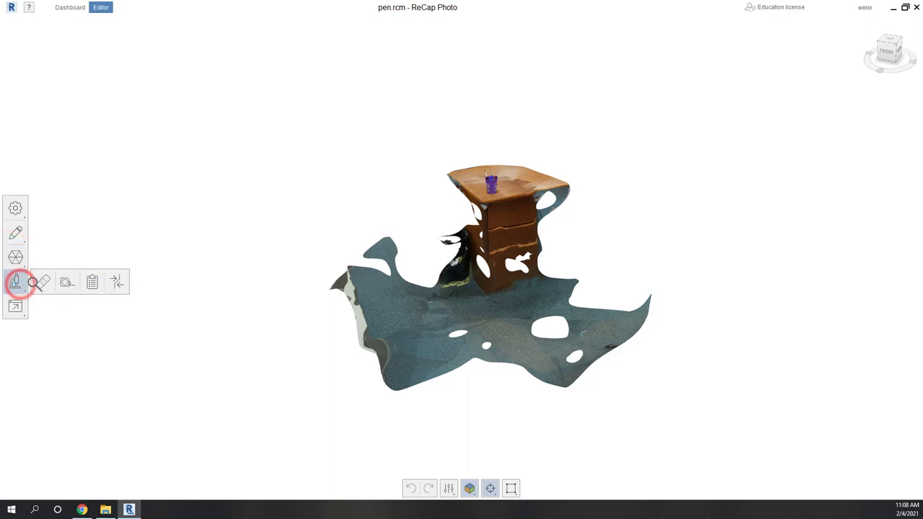
Step: Open the model export settings, try FBX and return to OBJ as the advanced format, and switch to Quick Export
{"action": "left_click", "coordinate": [15, 307]}
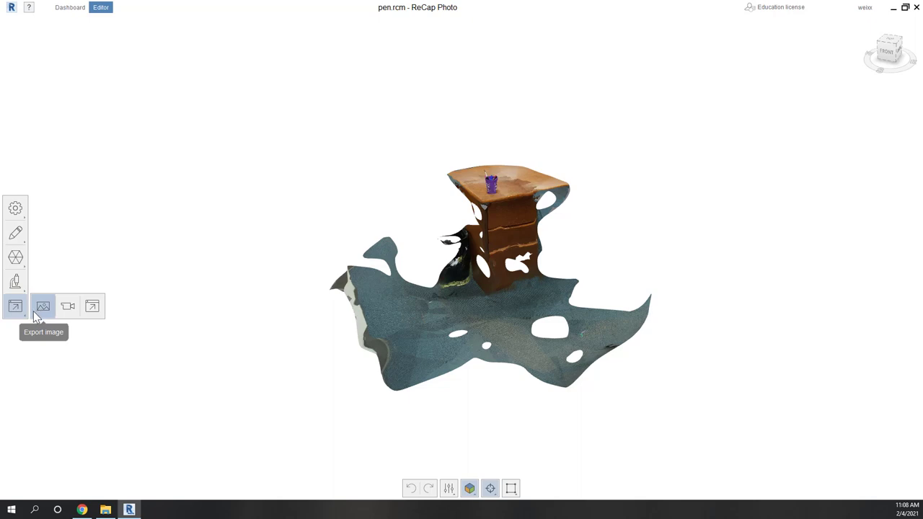
{"action": "left_click", "coordinate": [95, 306]}
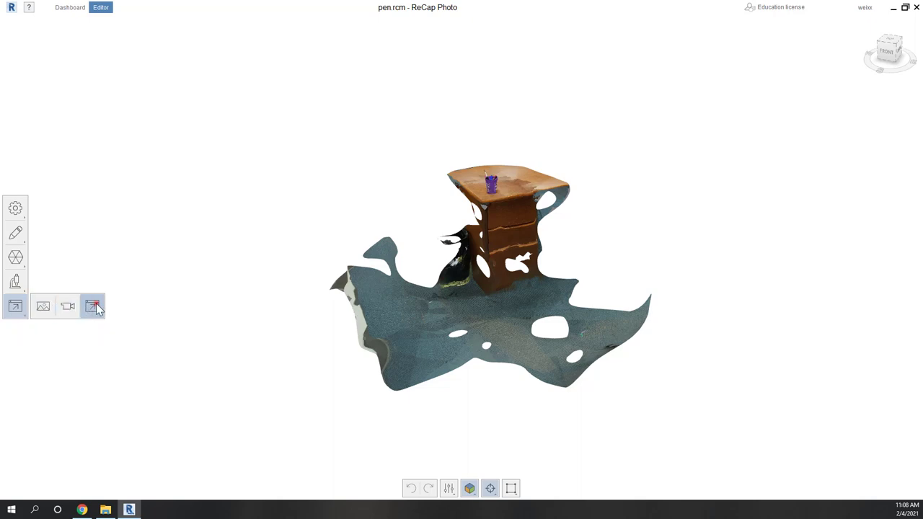
{"action": "left_click", "coordinate": [107, 308]}
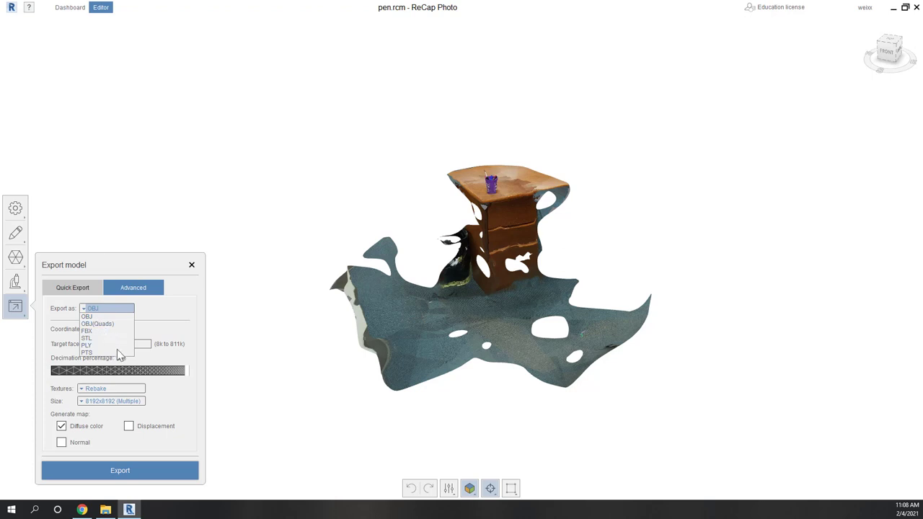
{"action": "left_click", "coordinate": [99, 331]}
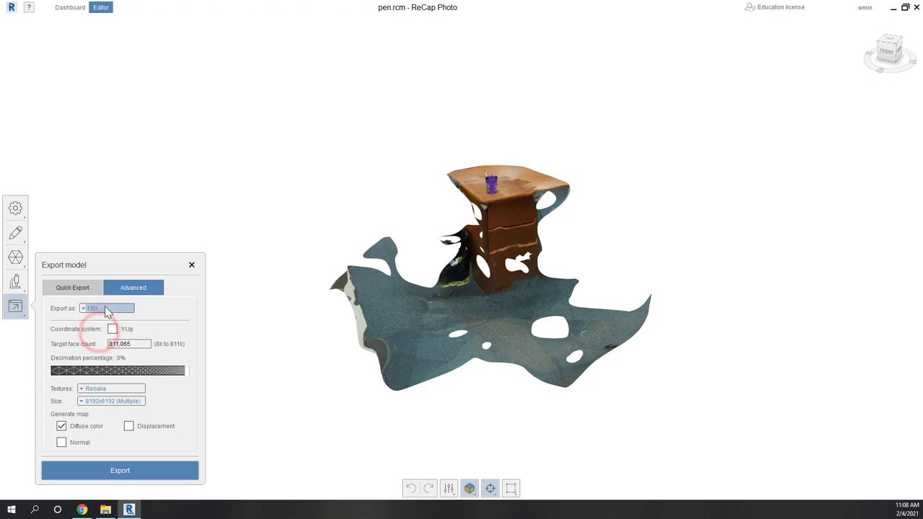
{"action": "left_click", "coordinate": [106, 310]}
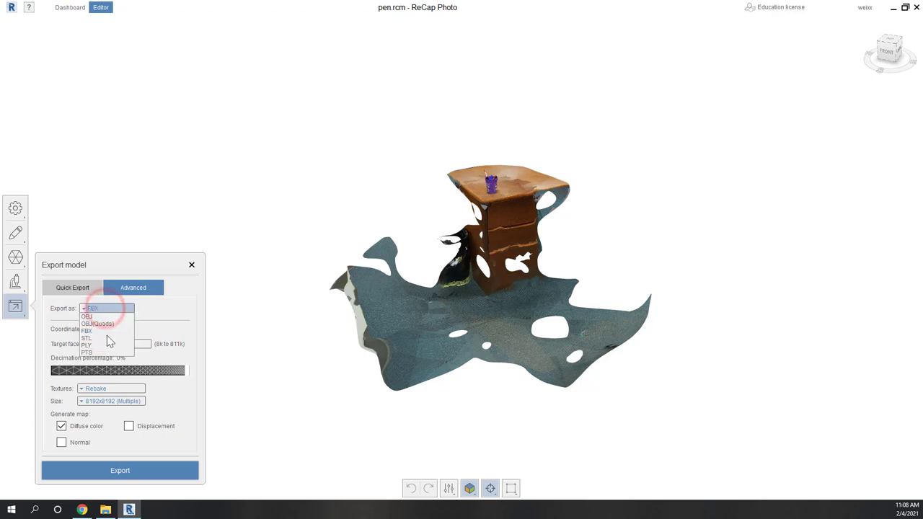
{"action": "left_click", "coordinate": [101, 332]}
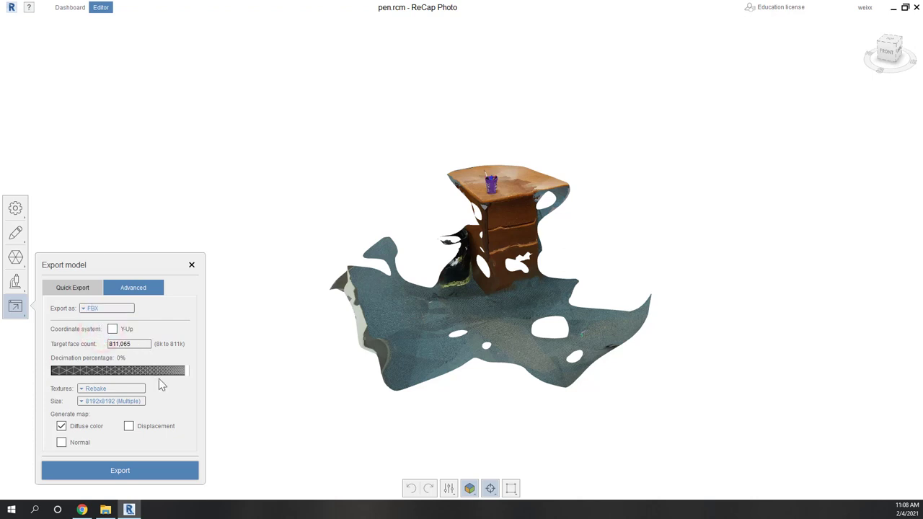
{"action": "left_click", "coordinate": [104, 310]}
{"action": "left_click", "coordinate": [102, 317]}
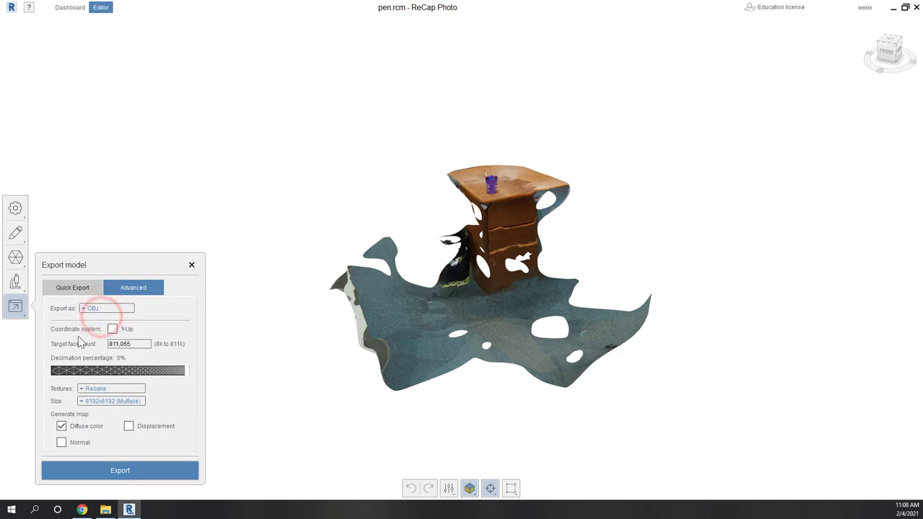
{"action": "left_click", "coordinate": [72, 288]}
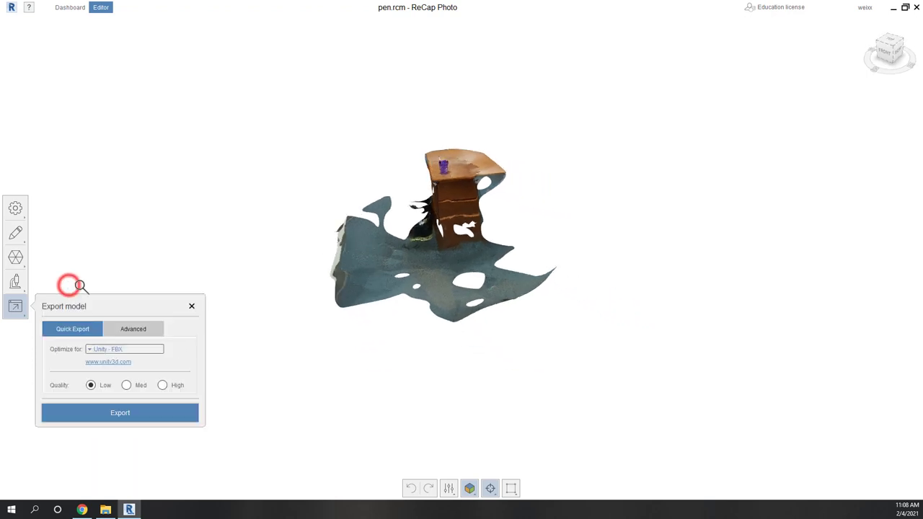
Step: Try the 123D Make - OBJ preset at Med, High and Low quality, and the Mudbox - FBX preset
{"action": "left_click", "coordinate": [125, 349]}
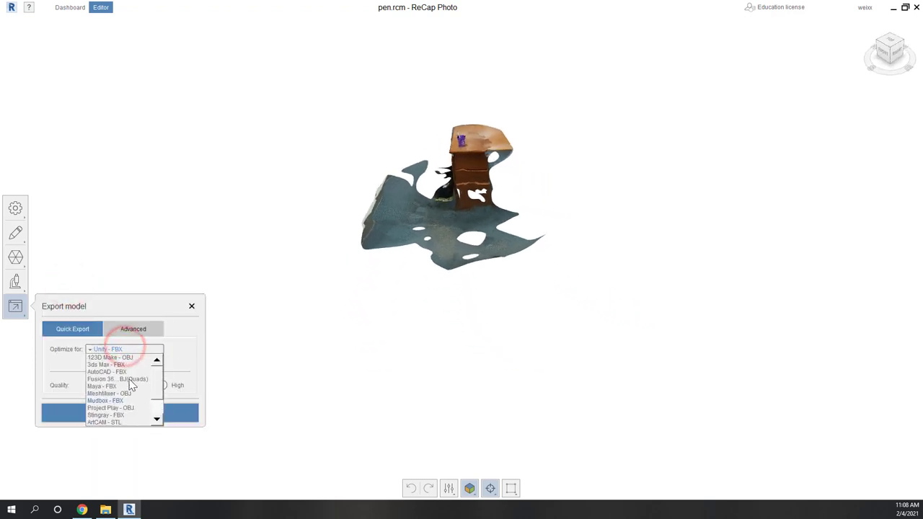
{"action": "left_click", "coordinate": [113, 357]}
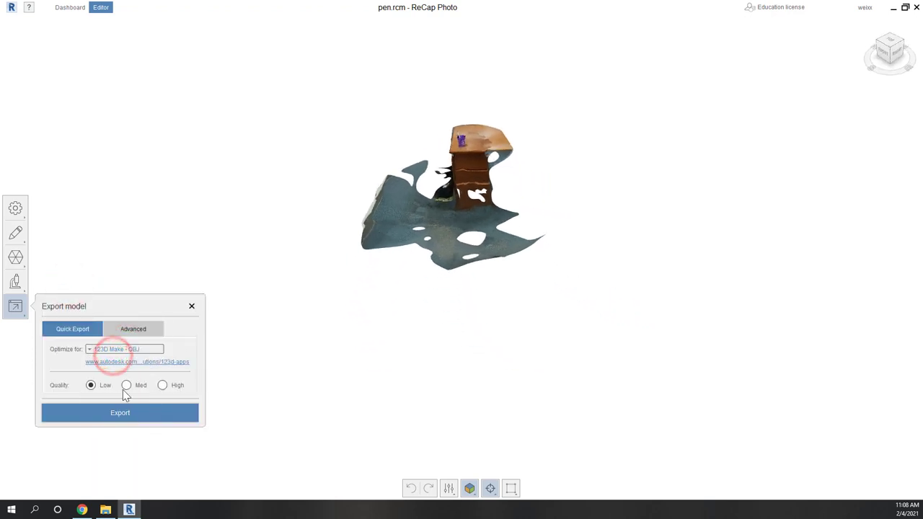
{"action": "left_click", "coordinate": [127, 385]}
{"action": "left_click", "coordinate": [162, 385]}
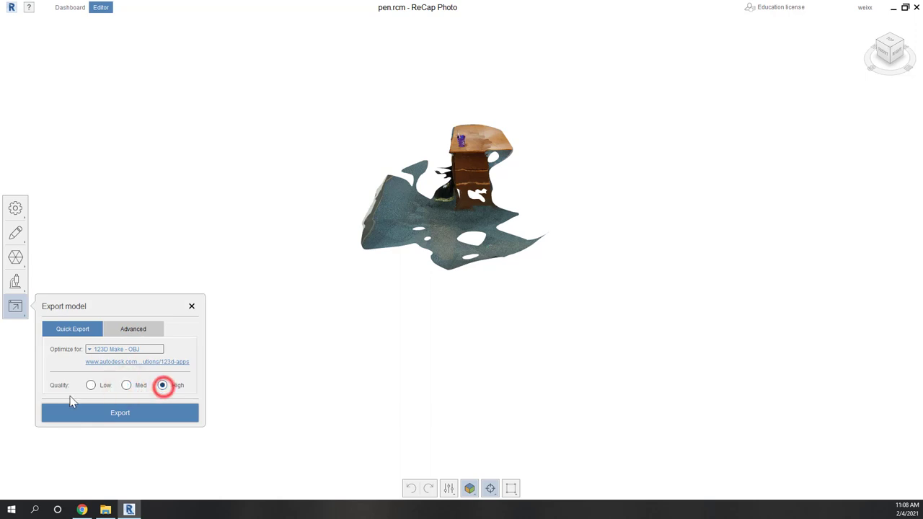
{"action": "left_click", "coordinate": [90, 385]}
{"action": "left_click", "coordinate": [117, 350]}
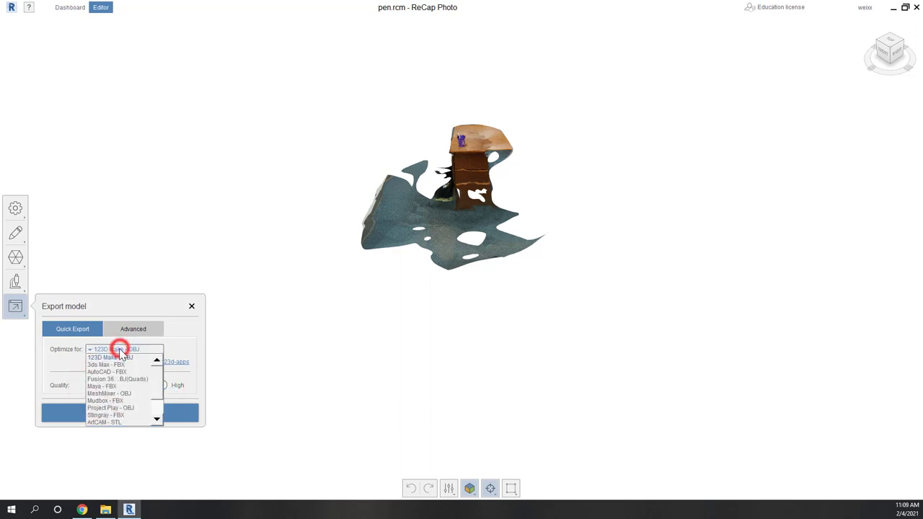
{"action": "left_click", "coordinate": [109, 401]}
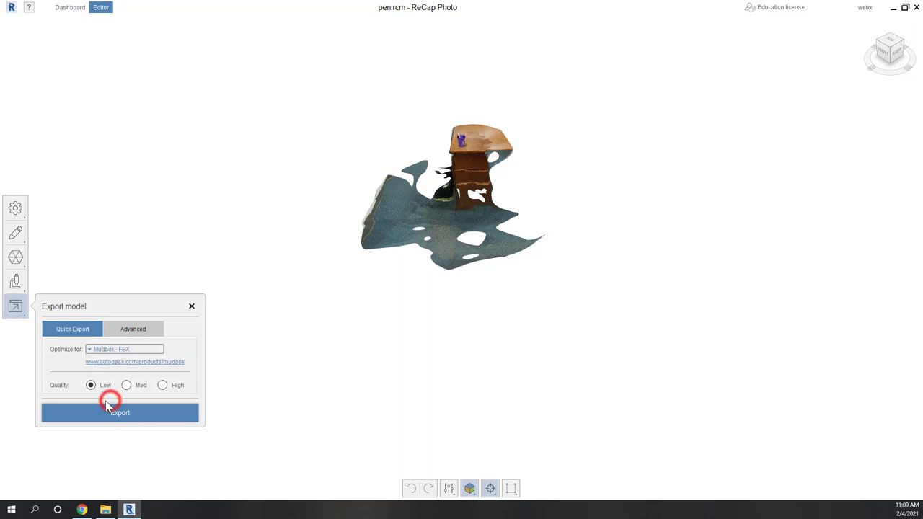
Step: Optimize the quick export for Unity - FBX with High quality
{"action": "left_click", "coordinate": [109, 350]}
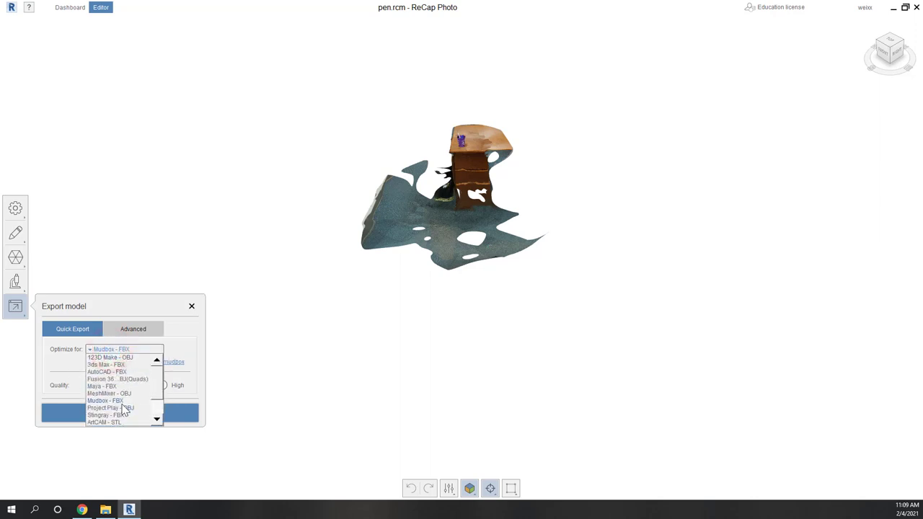
{"action": "scroll", "coordinate": [124, 410], "scroll_direction": "down", "scroll_amount": 4}
{"action": "left_click", "coordinate": [121, 412]}
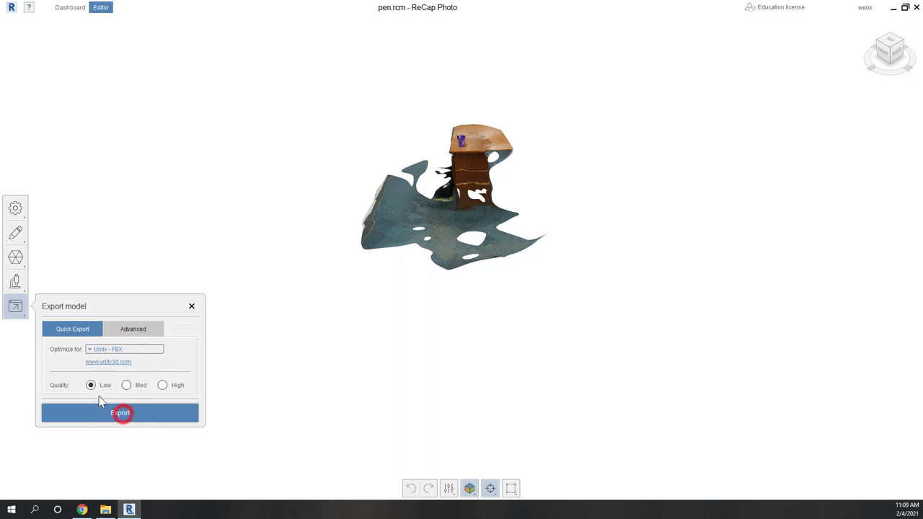
{"action": "left_click", "coordinate": [125, 386]}
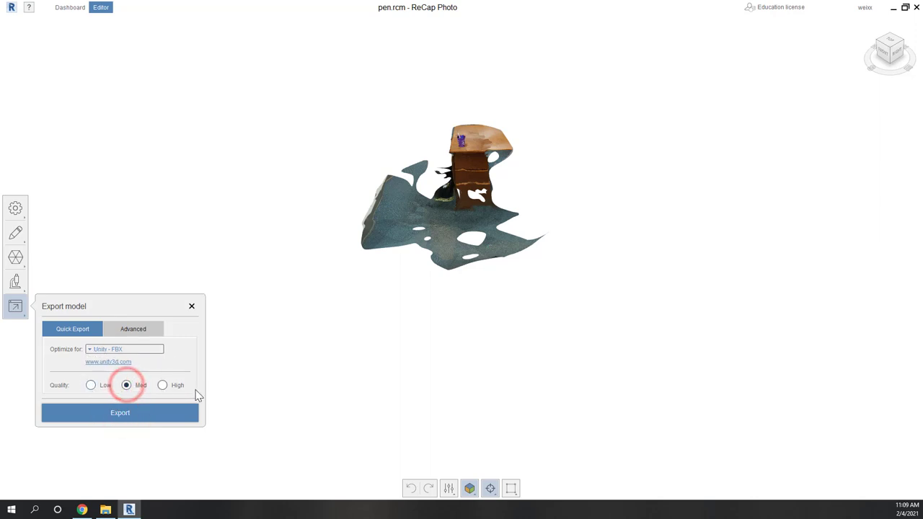
{"action": "left_click", "coordinate": [162, 386]}
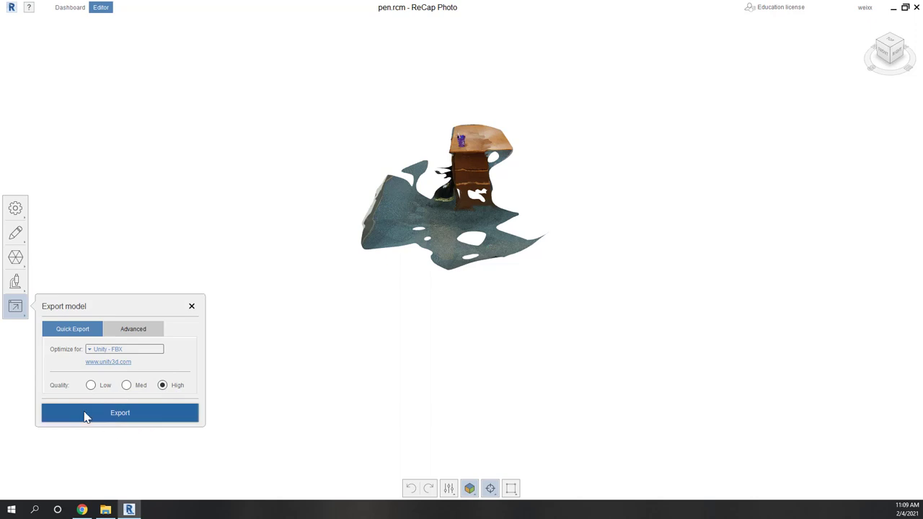
Step: Review the remaining quick export presets, keep Unity - FBX, and close ReCap Photo
{"action": "left_click", "coordinate": [108, 350]}
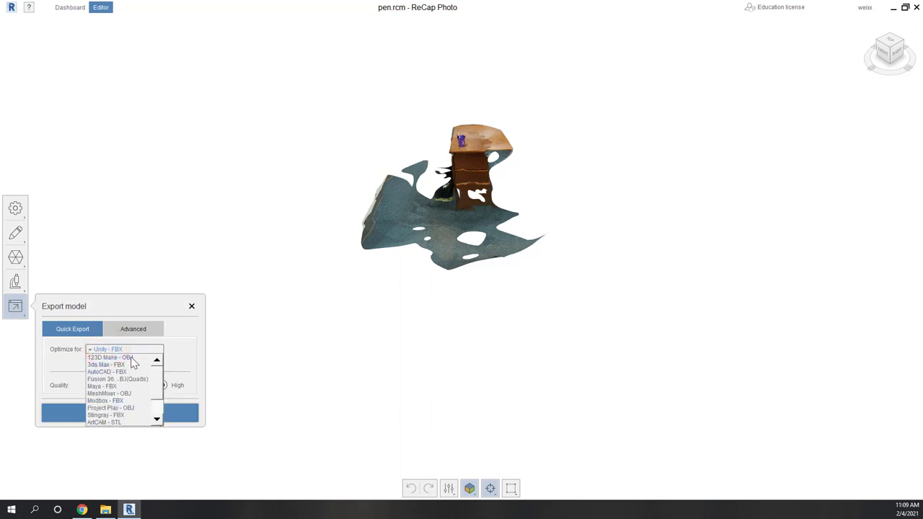
{"action": "scroll", "coordinate": [131, 369], "scroll_direction": "down", "scroll_amount": 2}
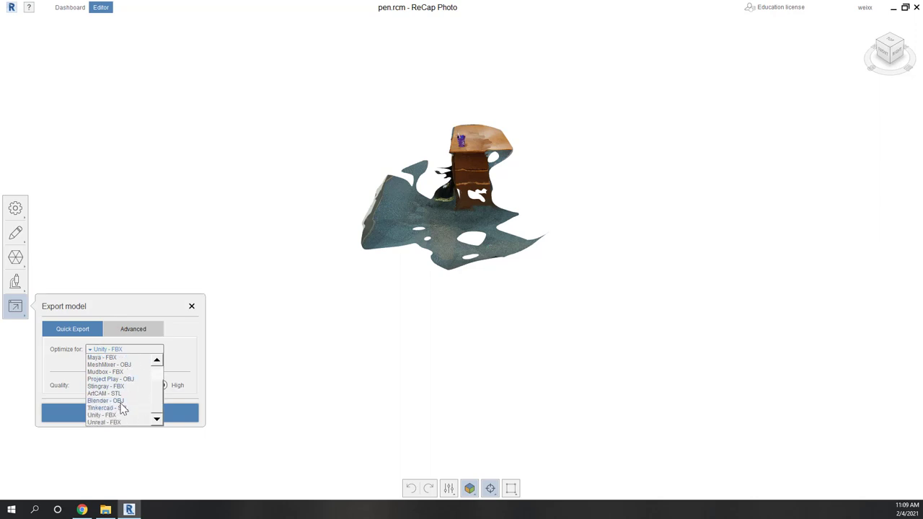
{"action": "left_click", "coordinate": [111, 416]}
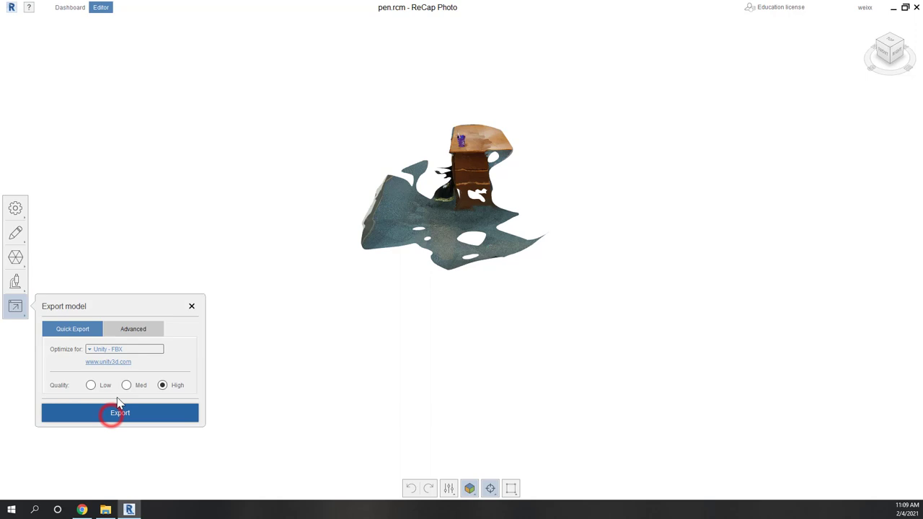
{"action": "left_click", "coordinate": [128, 349]}
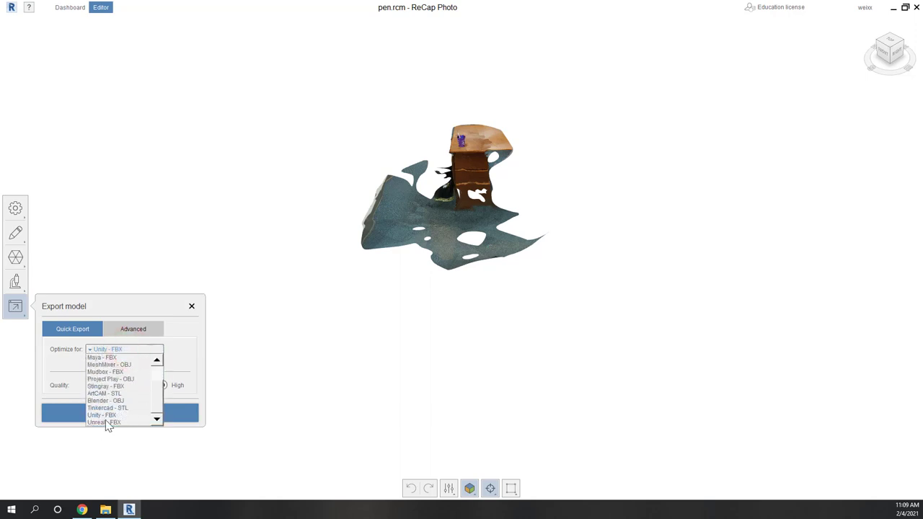
{"action": "left_click", "coordinate": [106, 415]}
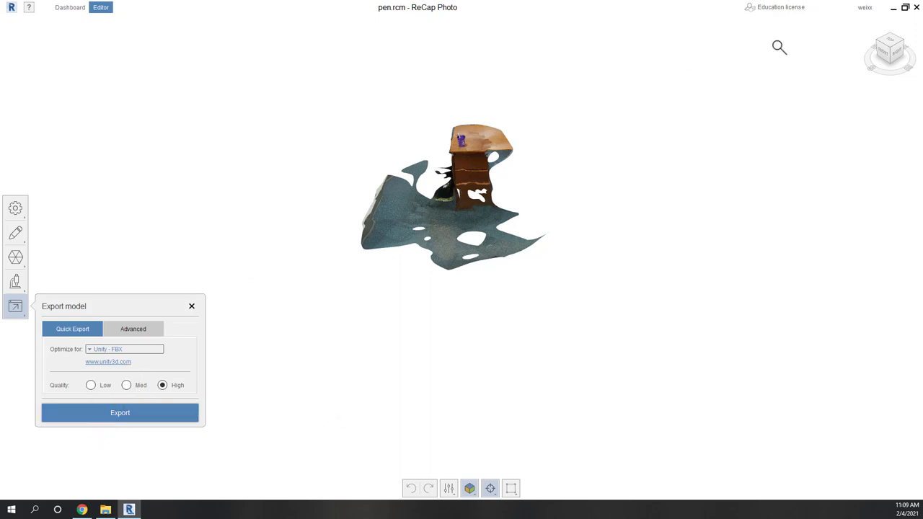
{"action": "left_click", "coordinate": [915, 7]}
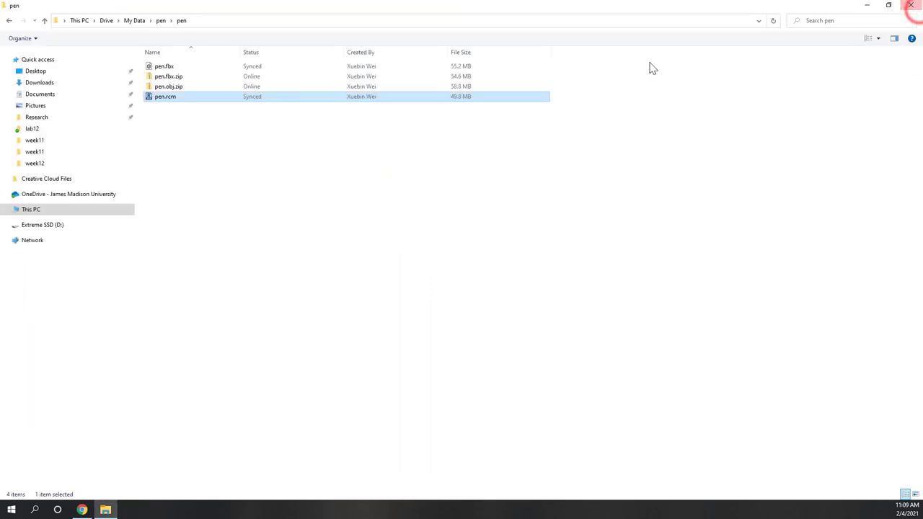
Step: Open pen.fbx in 3D Viewer, inspect the model from another angle and distance, and close the viewer
{"action": "left_click", "coordinate": [168, 66]}
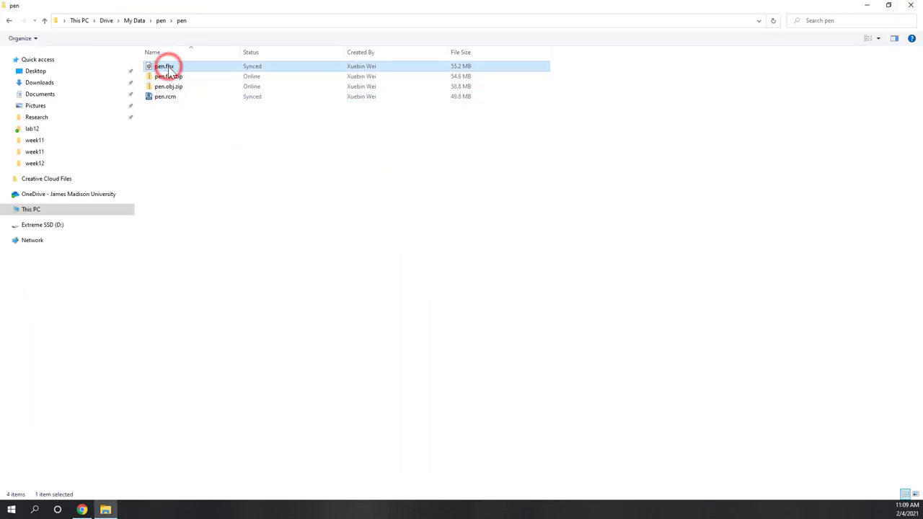
{"action": "double_click", "coordinate": [162, 67]}
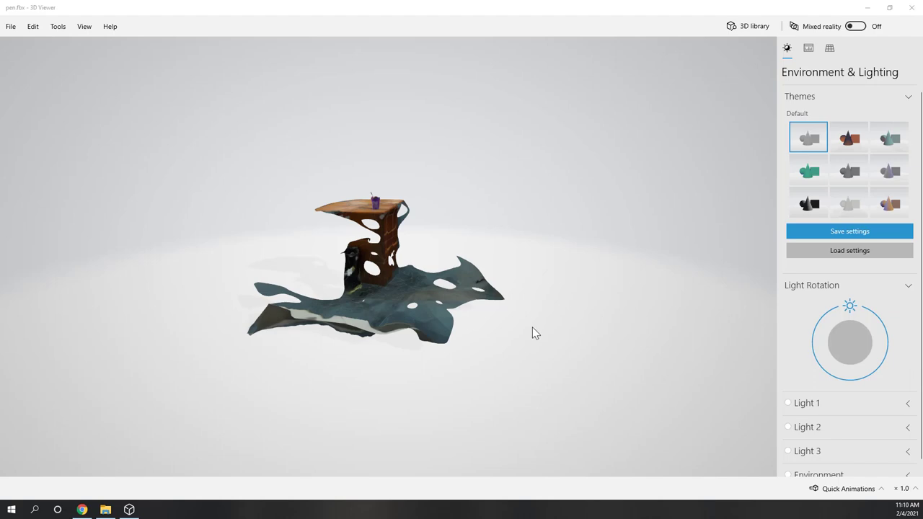
{"action": "left_click_drag", "start_coordinate": [427, 314], "coordinate": [330, 335]}
{"action": "scroll", "coordinate": [382, 301], "scroll_direction": "up", "scroll_amount": 3}
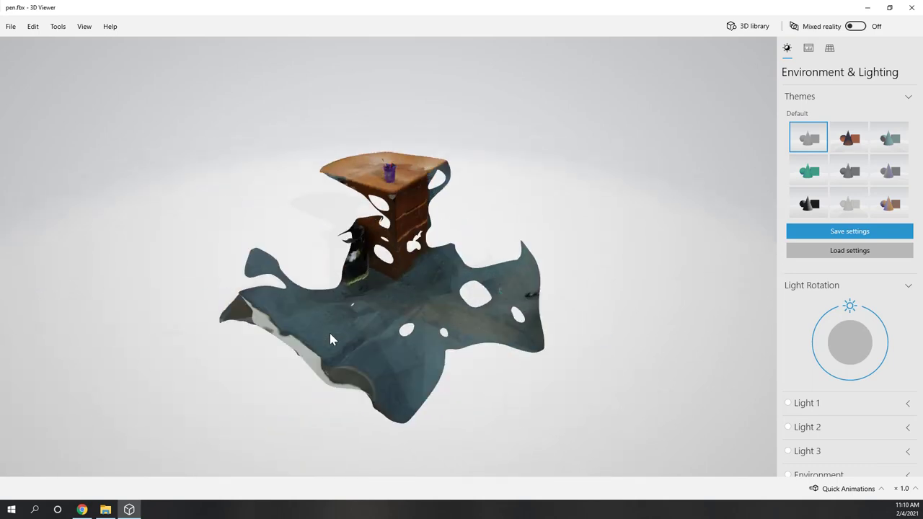
{"action": "scroll", "coordinate": [382, 297], "scroll_direction": "down", "scroll_amount": 3}
{"action": "scroll", "coordinate": [382, 297], "scroll_direction": "up", "scroll_amount": 3}
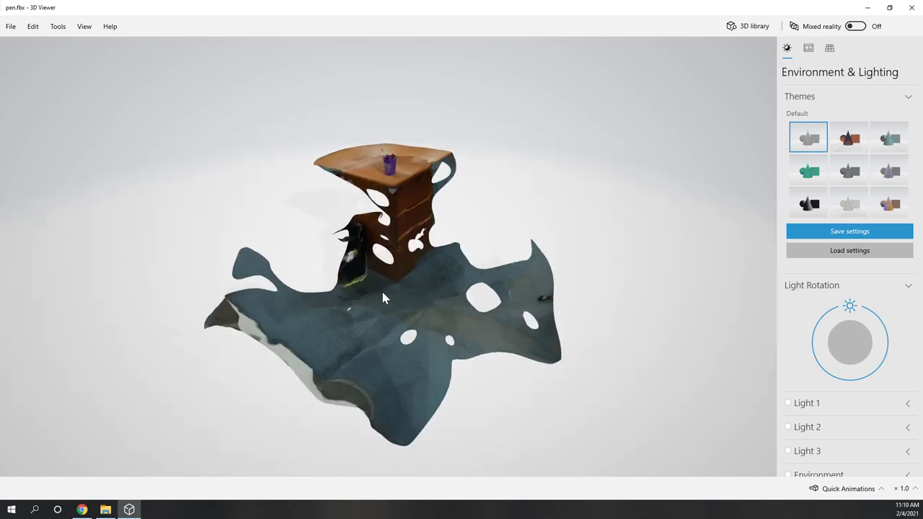
{"action": "scroll", "coordinate": [383, 297], "scroll_direction": "down", "scroll_amount": 3}
{"action": "left_click", "coordinate": [910, 7]}
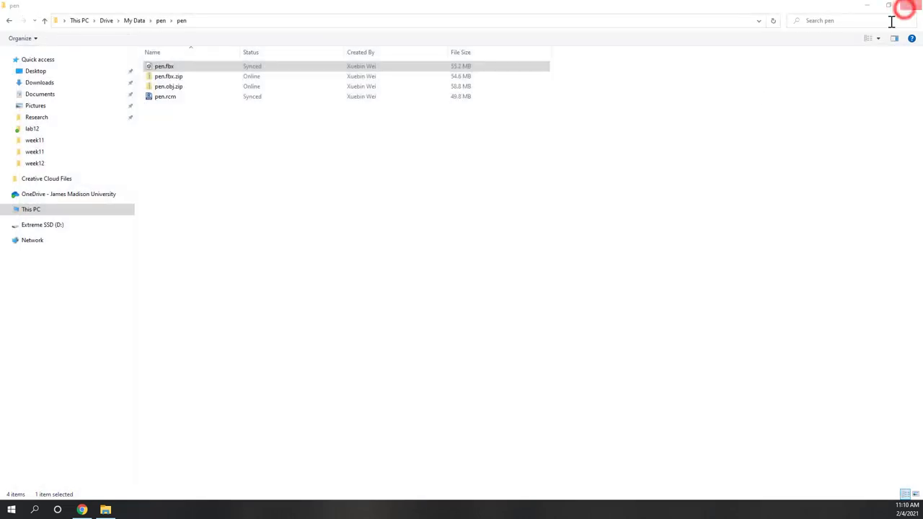
Step: Switch to Autodesk Drive in Chrome, sign in with the account e-mail and password, and stop the welcome message from showing again
{"action": "left_click", "coordinate": [389, 289]}
{"action": "left_click", "coordinate": [82, 510]}
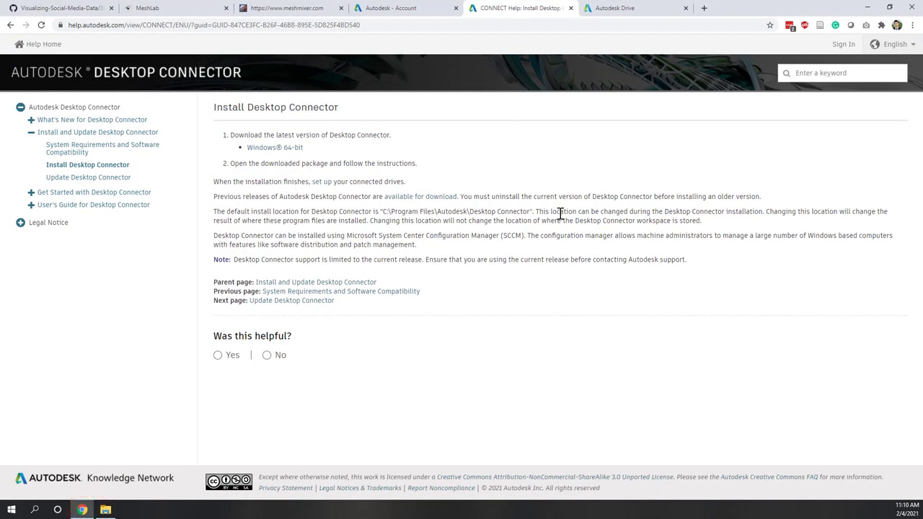
{"action": "left_click", "coordinate": [635, 9]}
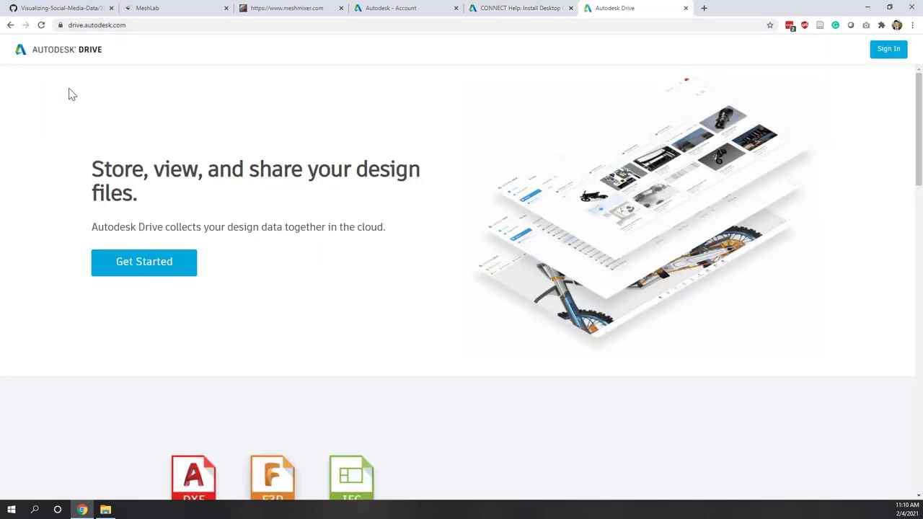
{"action": "left_click", "coordinate": [888, 49]}
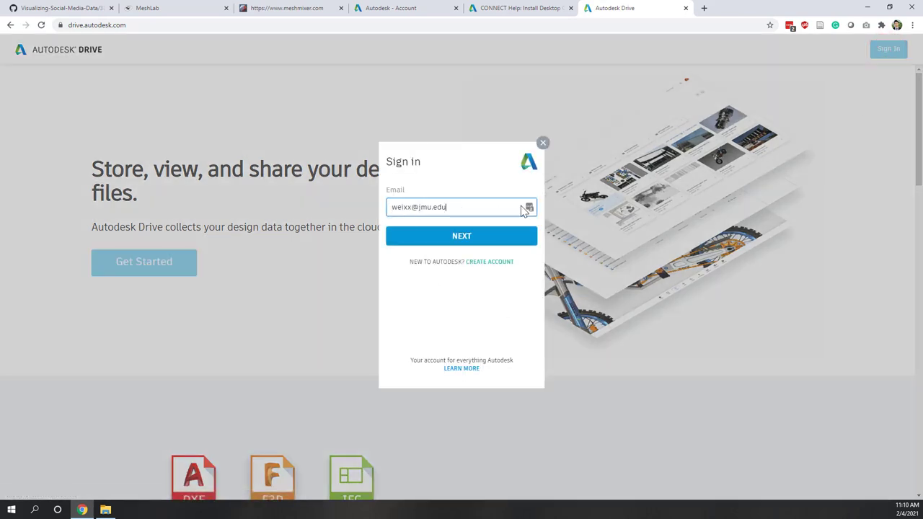
{"action": "left_click", "coordinate": [490, 237]}
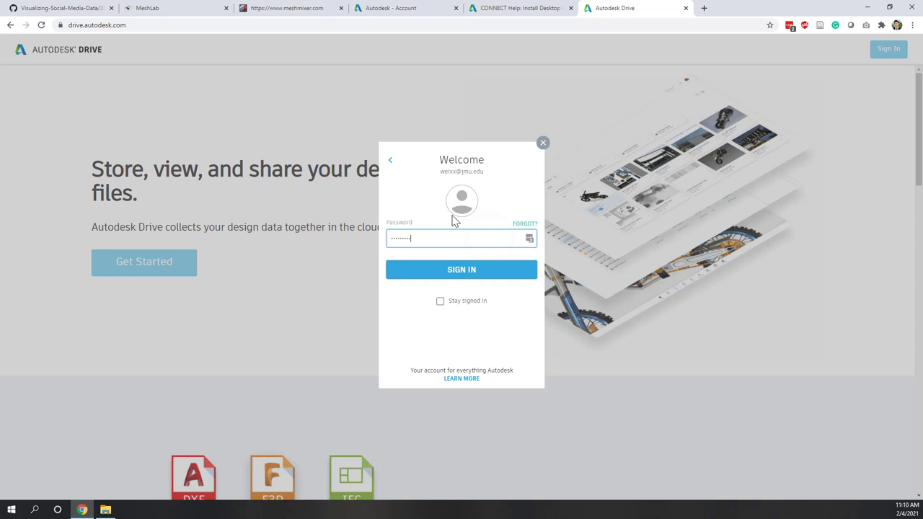
{"action": "left_click", "coordinate": [460, 273]}
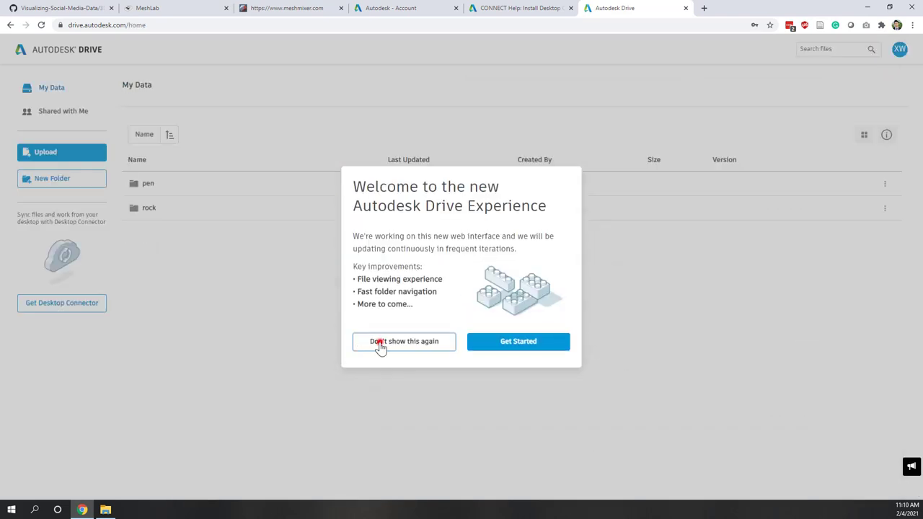
{"action": "left_click", "coordinate": [380, 341]}
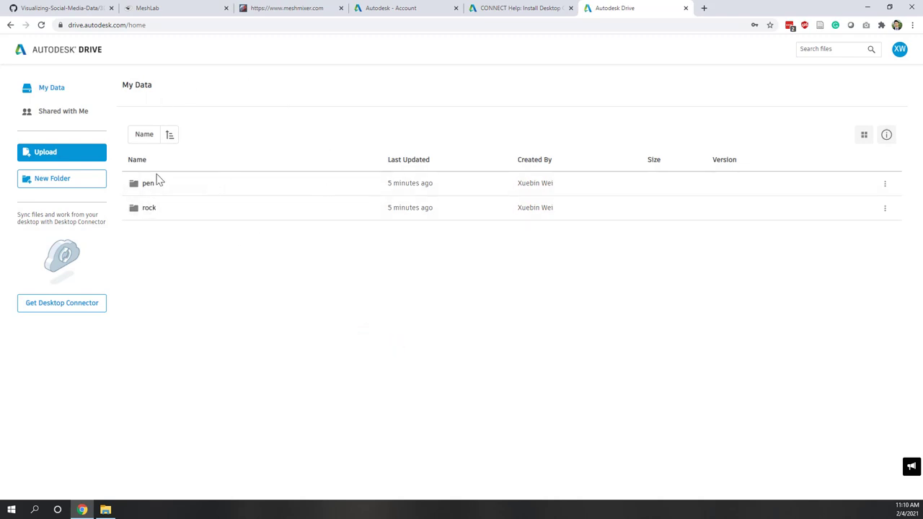
Step: Open rock.fbx from the rock subfolder of the rock folder and inspect the model up close from another side
{"action": "left_click", "coordinate": [149, 209]}
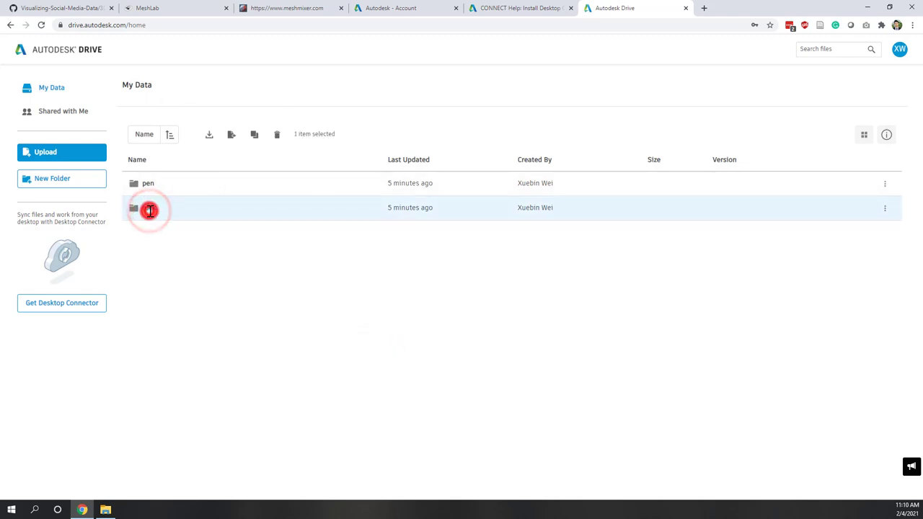
{"action": "double_click", "coordinate": [149, 209]}
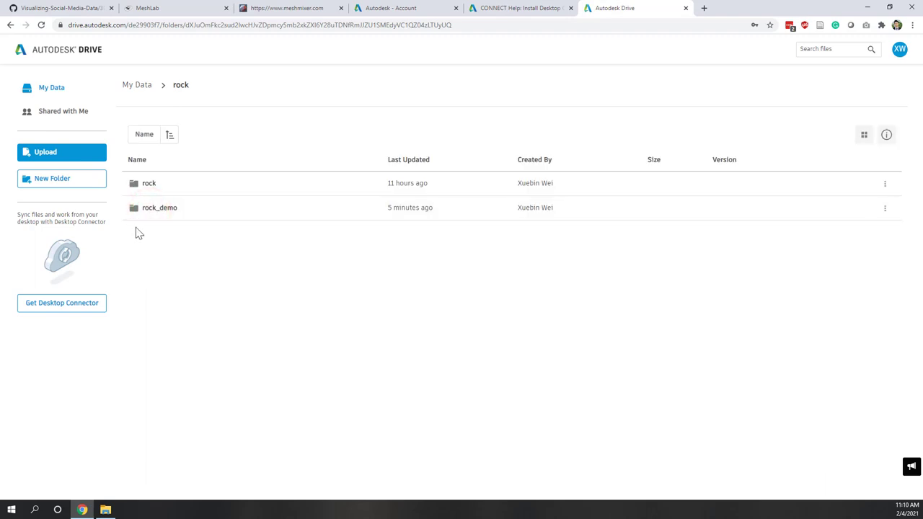
{"action": "double_click", "coordinate": [150, 184]}
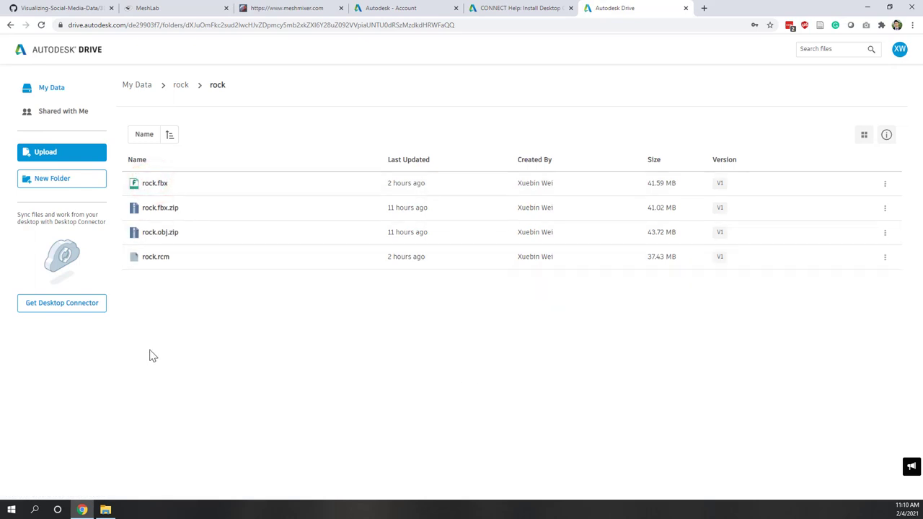
{"action": "double_click", "coordinate": [157, 184]}
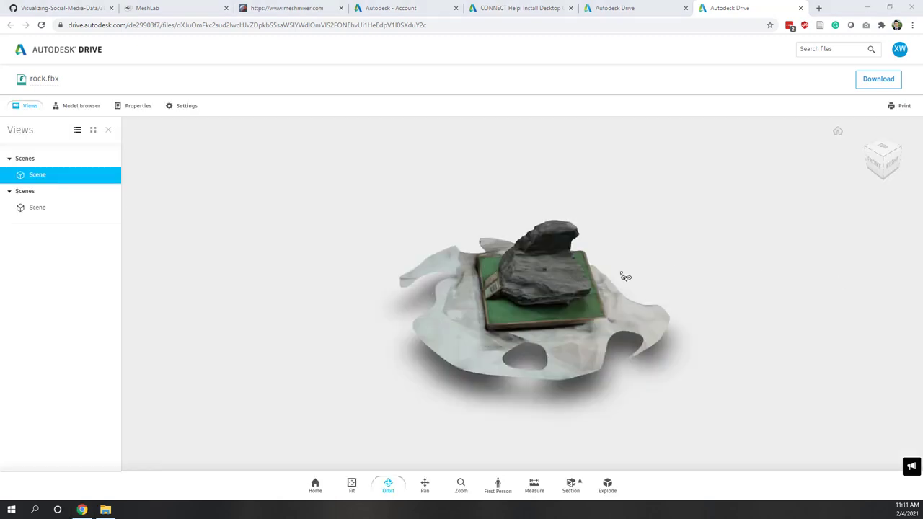
{"action": "left_click_drag", "start_coordinate": [626, 277], "coordinate": [498, 326]}
{"action": "scroll", "coordinate": [512, 301], "scroll_direction": "up", "scroll_amount": 5}
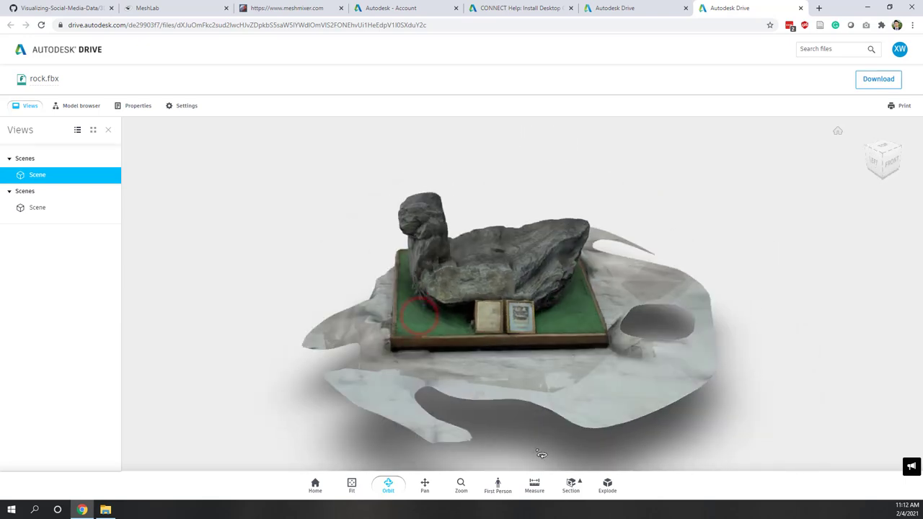
Step: Measure the distance along the front edge of the rock's green base, from corner to corner
{"action": "left_click", "coordinate": [534, 483]}
{"action": "left_click_drag", "start_coordinate": [393, 332], "coordinate": [611, 349]}
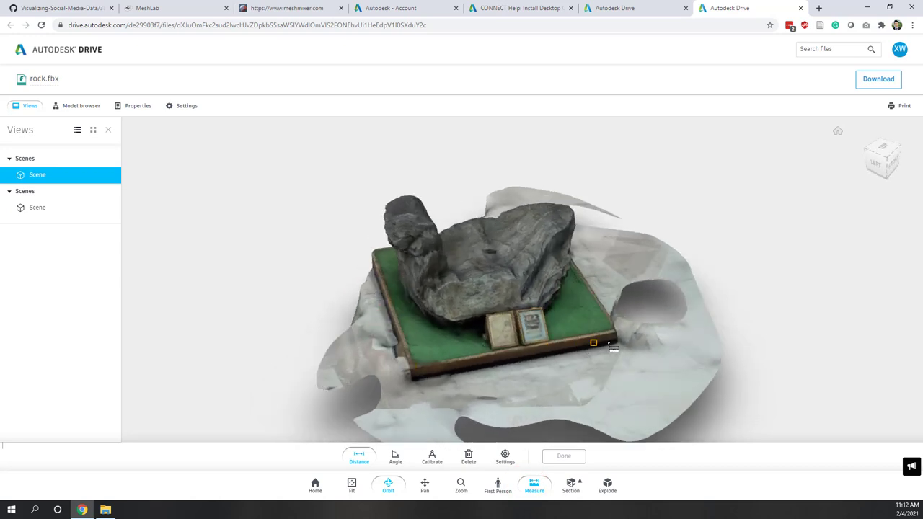
{"action": "left_click", "coordinate": [411, 374]}
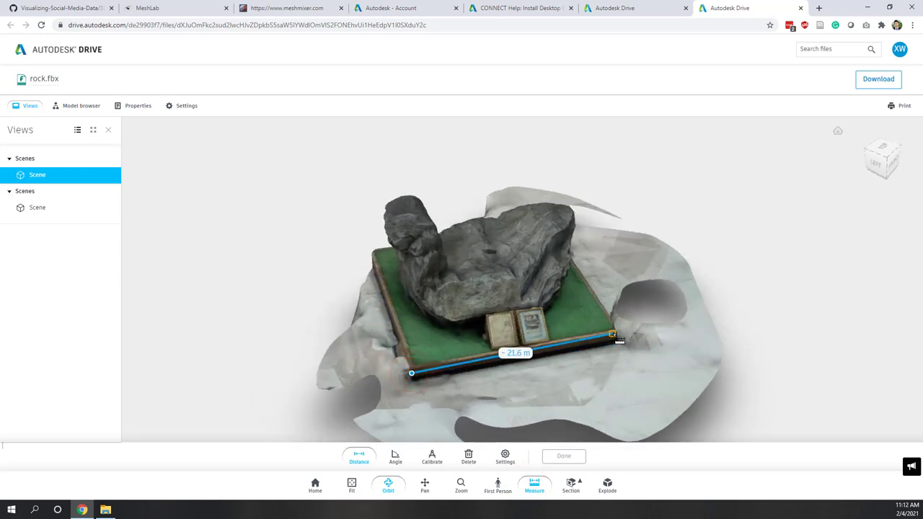
{"action": "left_click", "coordinate": [614, 335]}
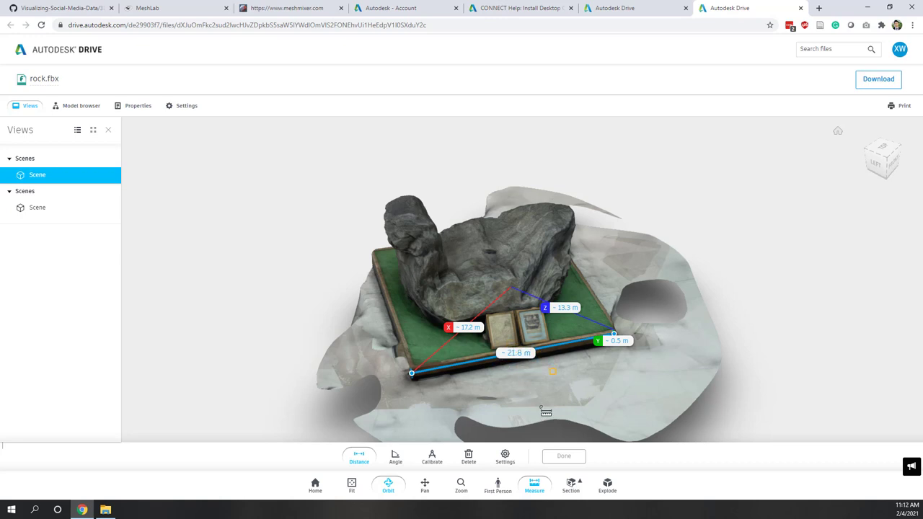
Step: Try to calibrate the model's scale between the two corners of the green base's front edge
{"action": "left_click", "coordinate": [433, 456]}
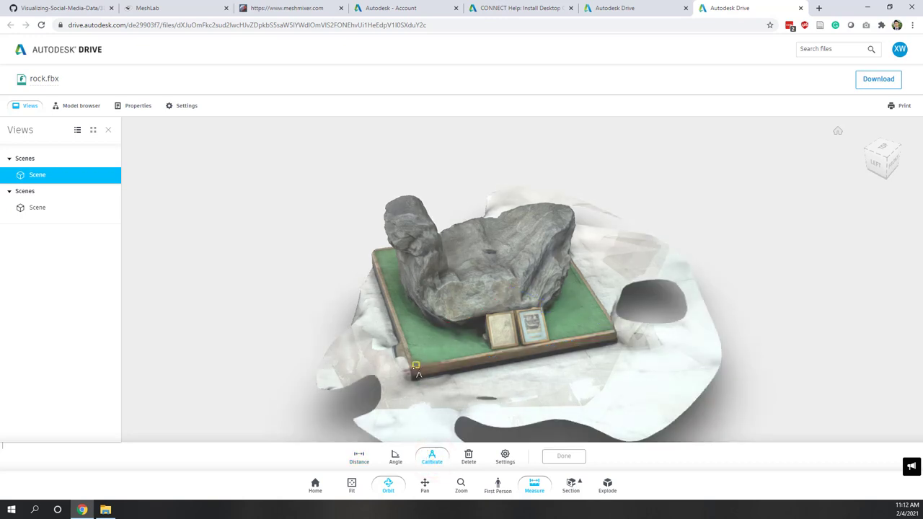
{"action": "left_click", "coordinate": [416, 369]}
{"action": "left_click", "coordinate": [607, 332]}
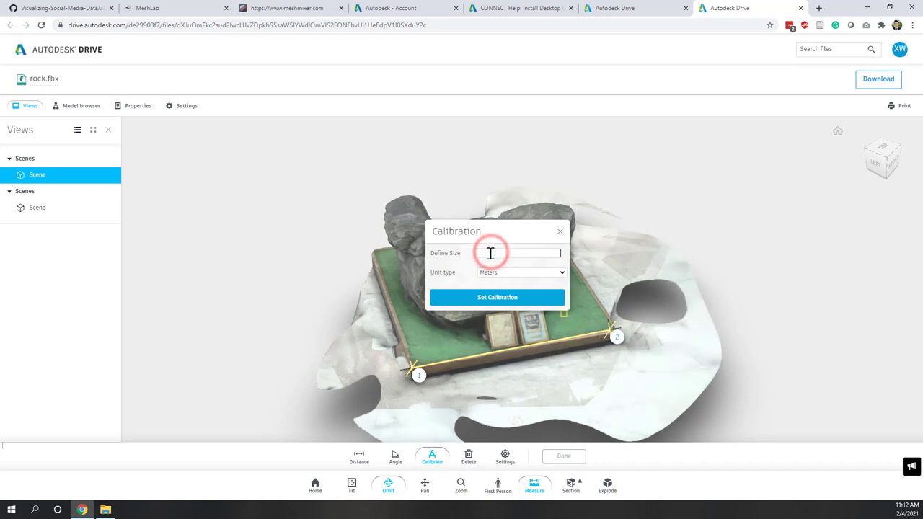
{"action": "left_click", "coordinate": [559, 231]}
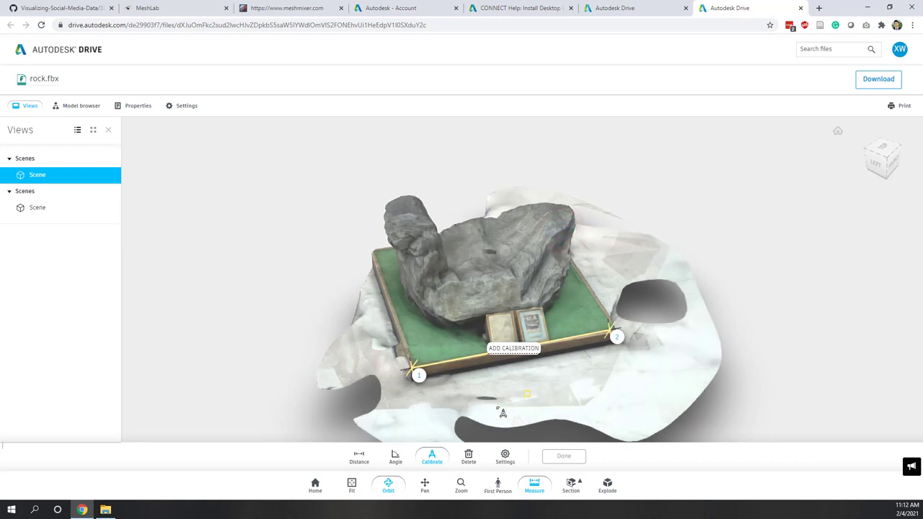
Step: Return to the distance measurement of the base's front edge, and restore the model's home view
{"action": "left_click", "coordinate": [359, 458]}
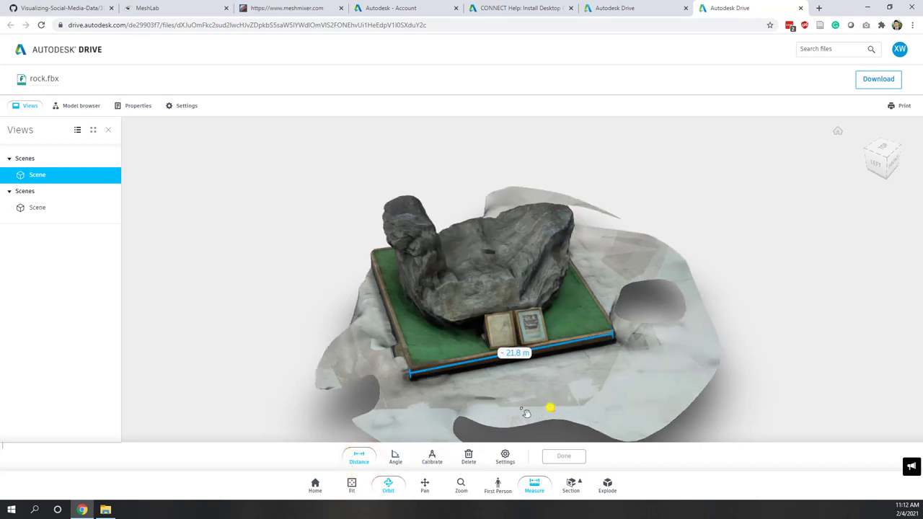
{"action": "right_click_drag", "start_coordinate": [550, 406], "coordinate": [494, 401]}
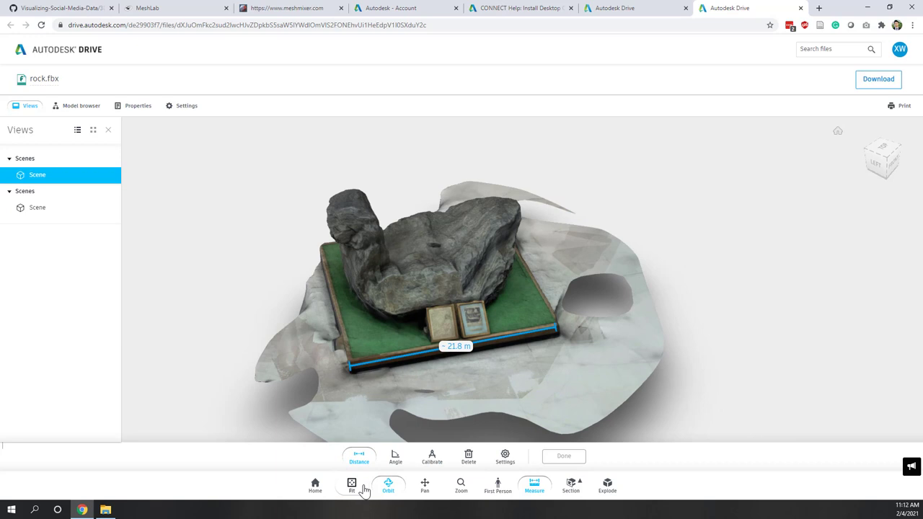
{"action": "left_click", "coordinate": [315, 489]}
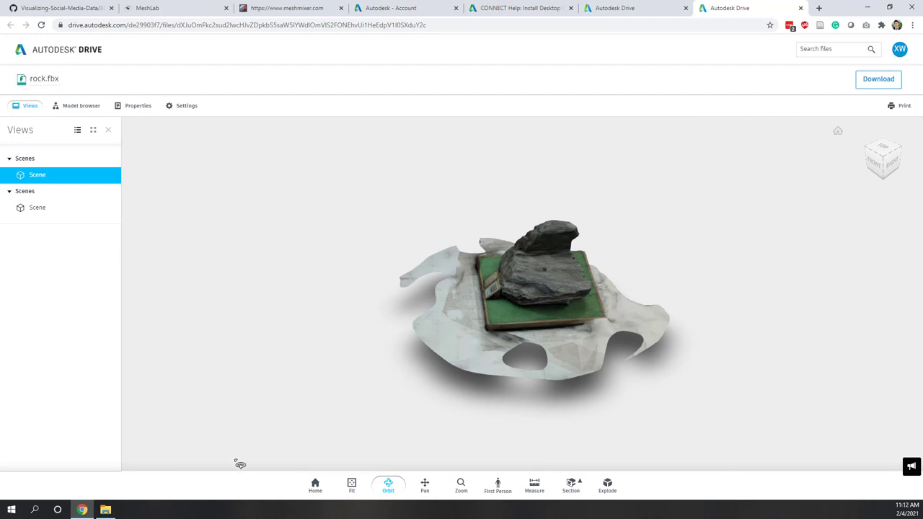
{"action": "left_click", "coordinate": [315, 489]}
{"action": "left_click", "coordinate": [313, 488]}
{"action": "left_click", "coordinate": [78, 55]}
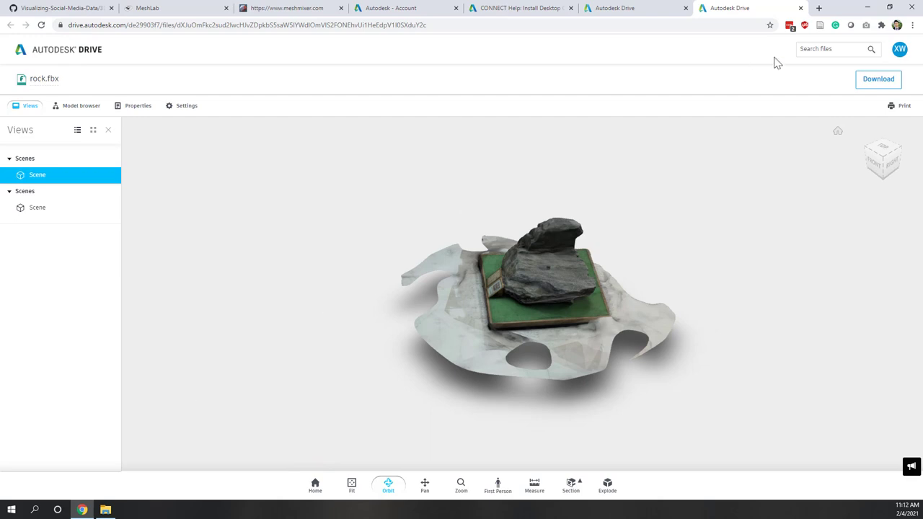
Step: Get the share link for rock.fbx in the rock folder, and turn its public link sharing off and back on
{"action": "left_click", "coordinate": [637, 7]}
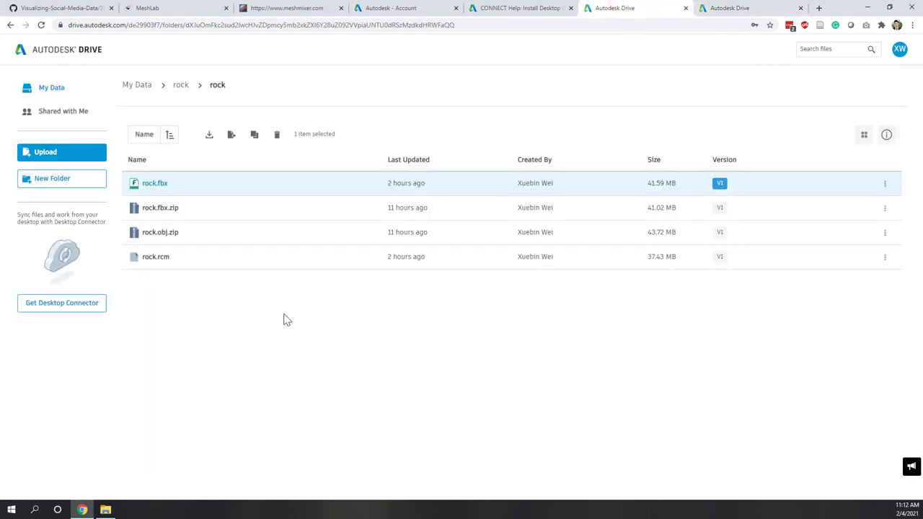
{"action": "left_click", "coordinate": [885, 185]}
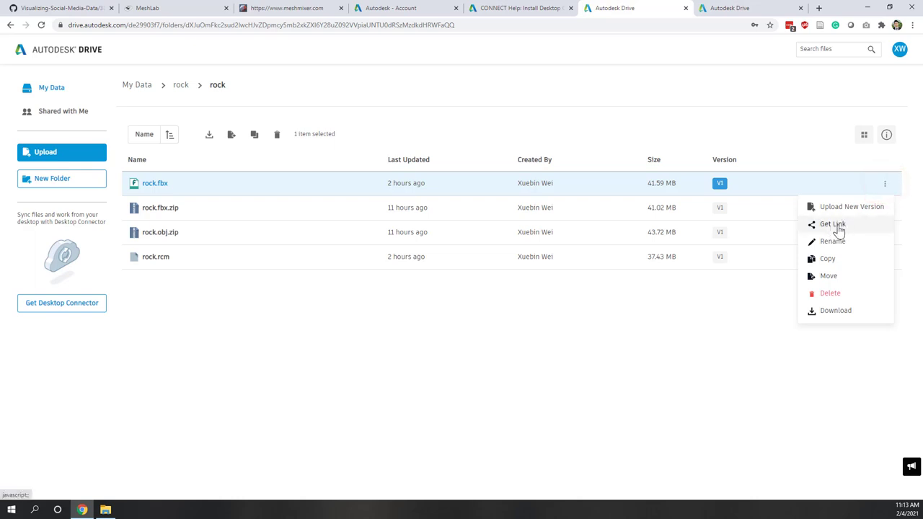
{"action": "left_click", "coordinate": [838, 225]}
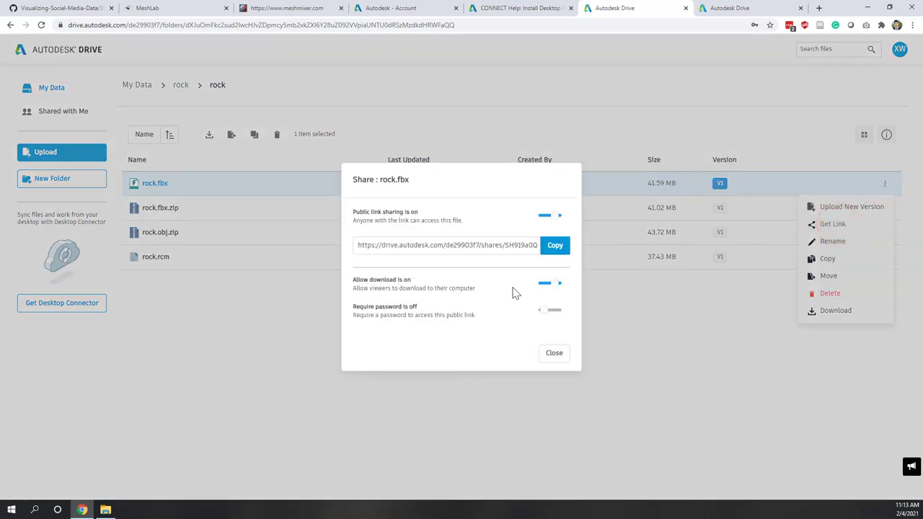
{"action": "left_click", "coordinate": [549, 216]}
{"action": "left_click", "coordinate": [550, 263]}
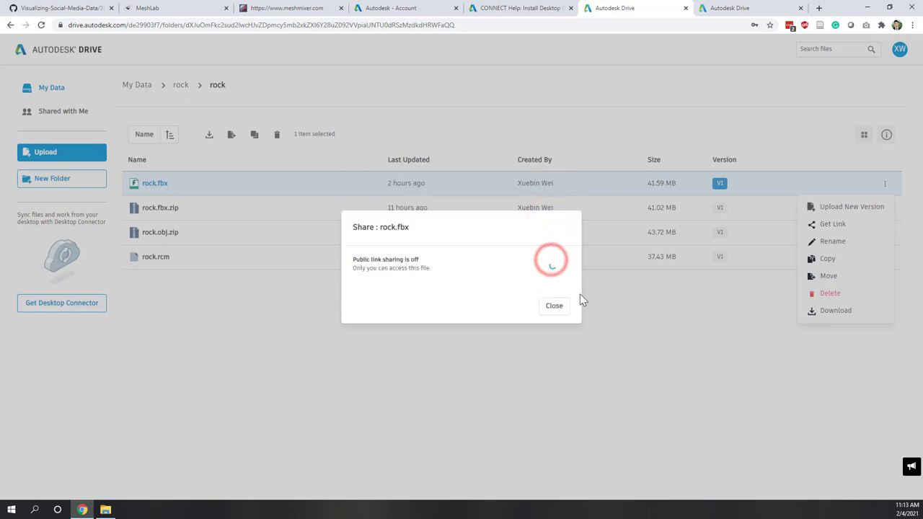
Step: Select the public link address of rock.fbx and close its sharing settings
{"action": "left_click", "coordinate": [480, 245]}
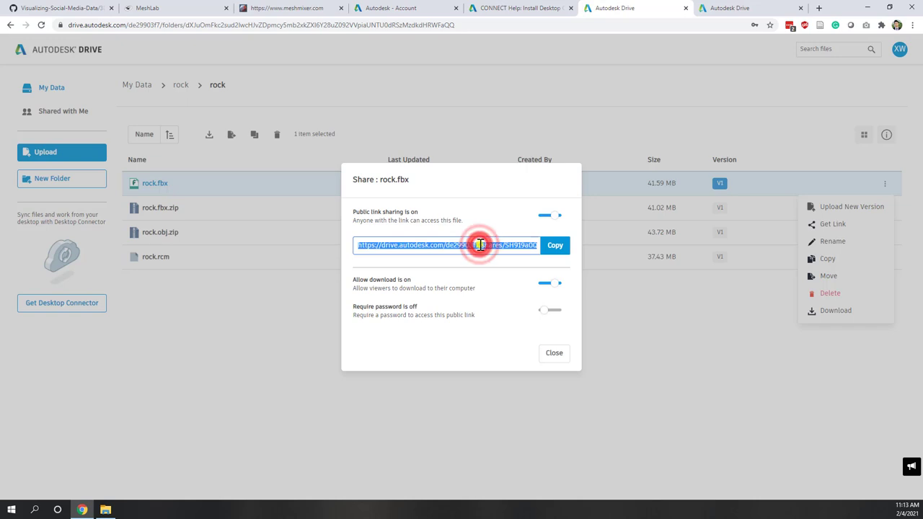
{"action": "right_click", "coordinate": [480, 246]}
{"action": "left_click", "coordinate": [487, 251]}
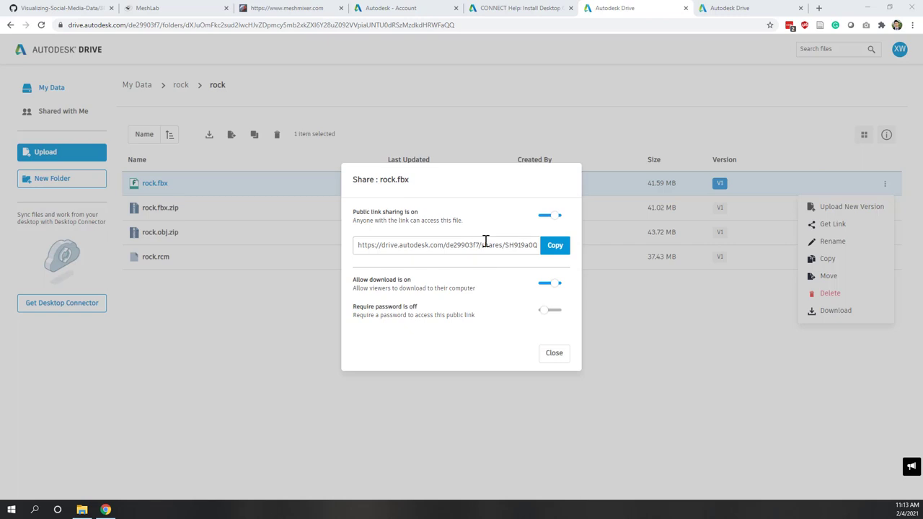
{"action": "left_click", "coordinate": [483, 240]}
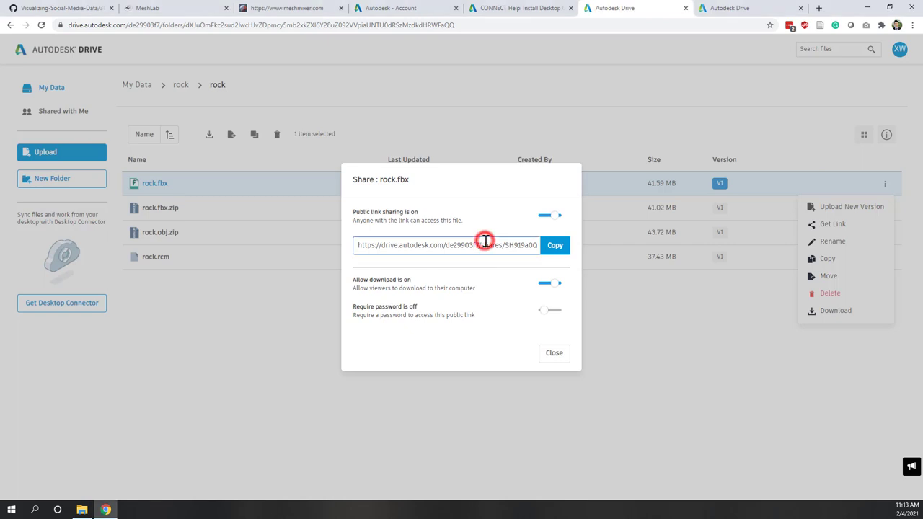
{"action": "left_click", "coordinate": [555, 353]}
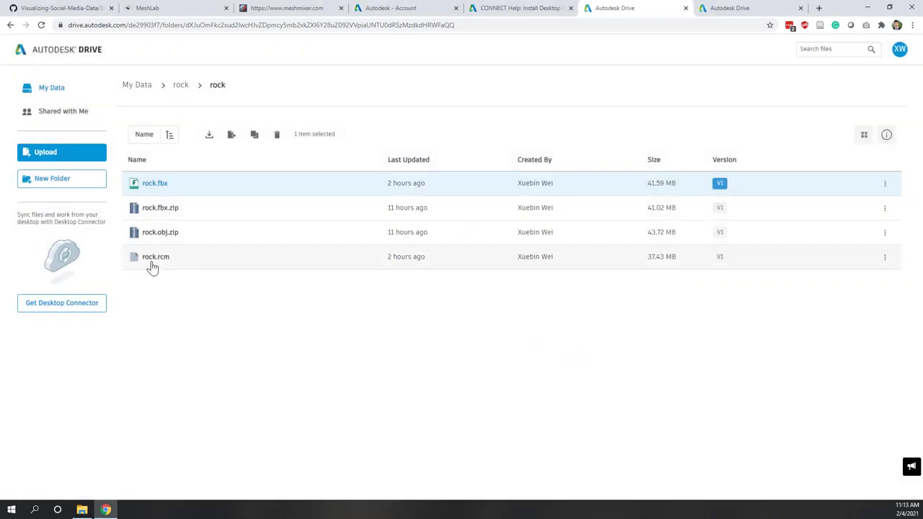